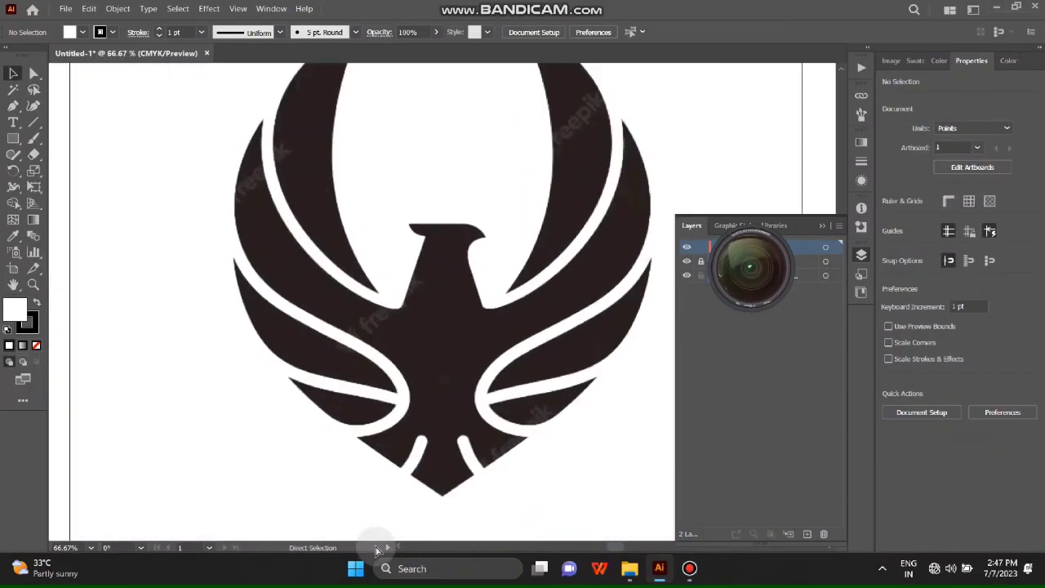
Magnify the eagle reference image, pan across its edges, then zoom back out to the full artboard
key("ctrl+equal")
key("ctrl+equal")
key("ctrl+equal")
key("ctrl+equal")
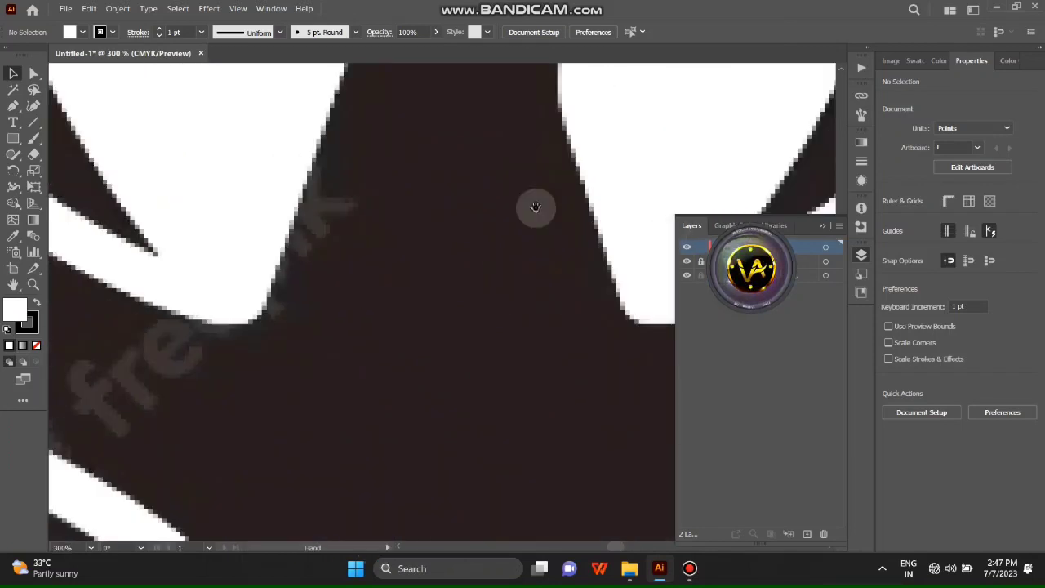
left_click_drag(535, 207, 650, 214)
key("ctrl+minus")
key("ctrl+minus")
key("ctrl+minus")
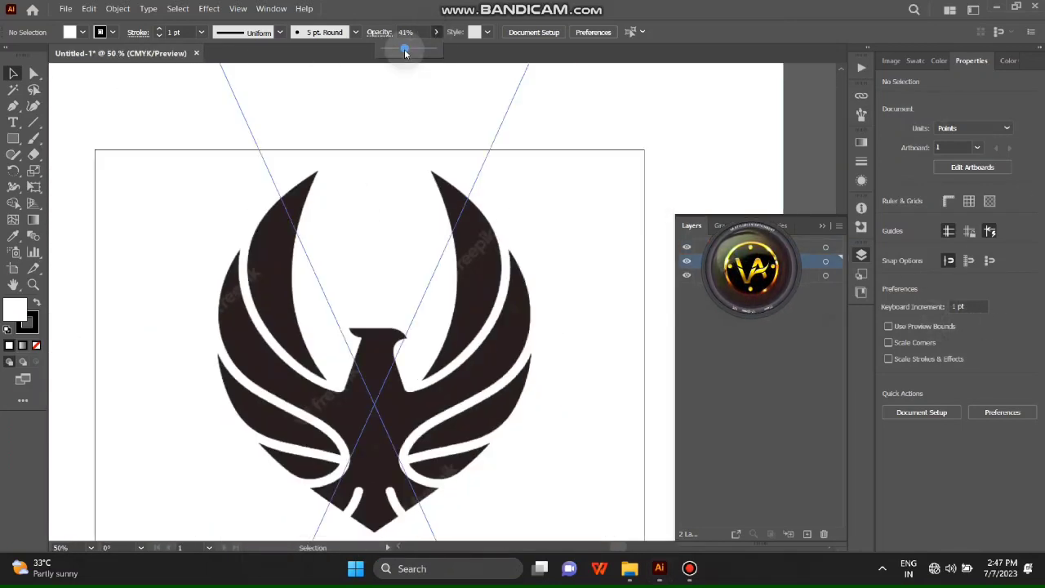
Lower the eagle image's opacity to about 9% and deselect it
left_click(485, 214)
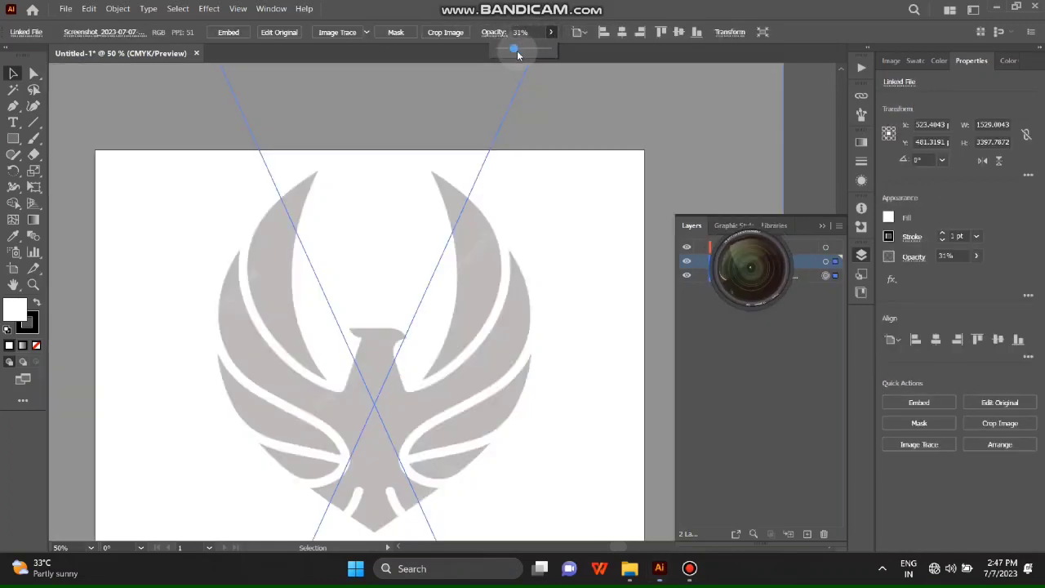
left_click_drag(513, 48, 509, 50)
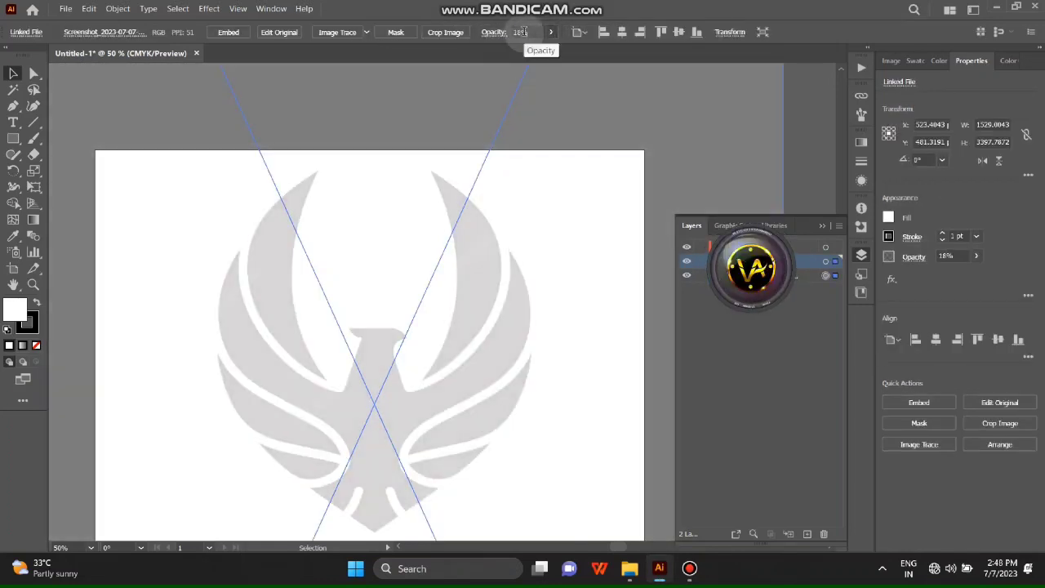
scroll(523, 33, "down", 5)
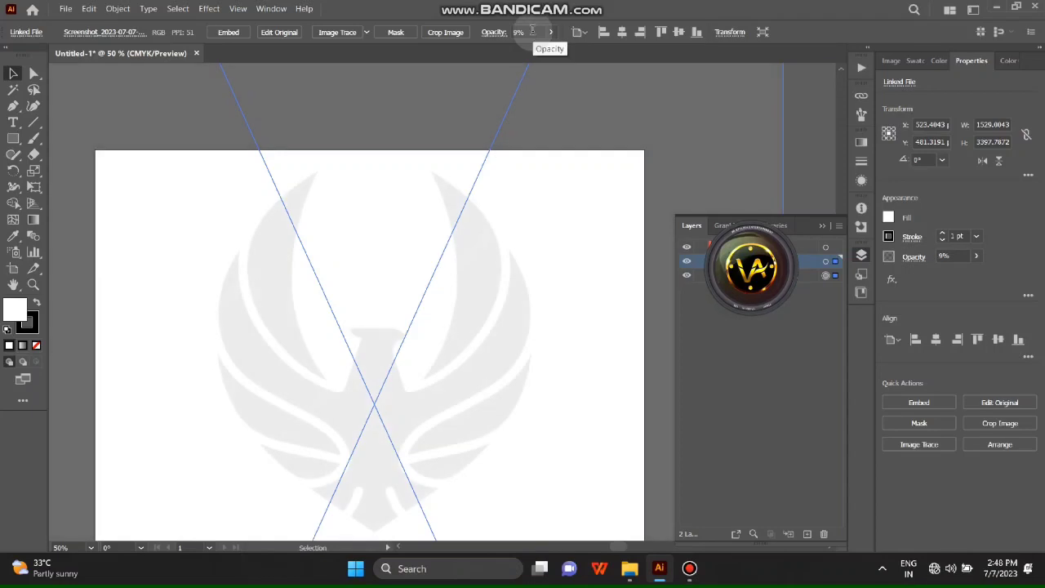
left_click(723, 133)
scroll(487, 214, "up", 2)
scroll(487, 214, "up", 1)
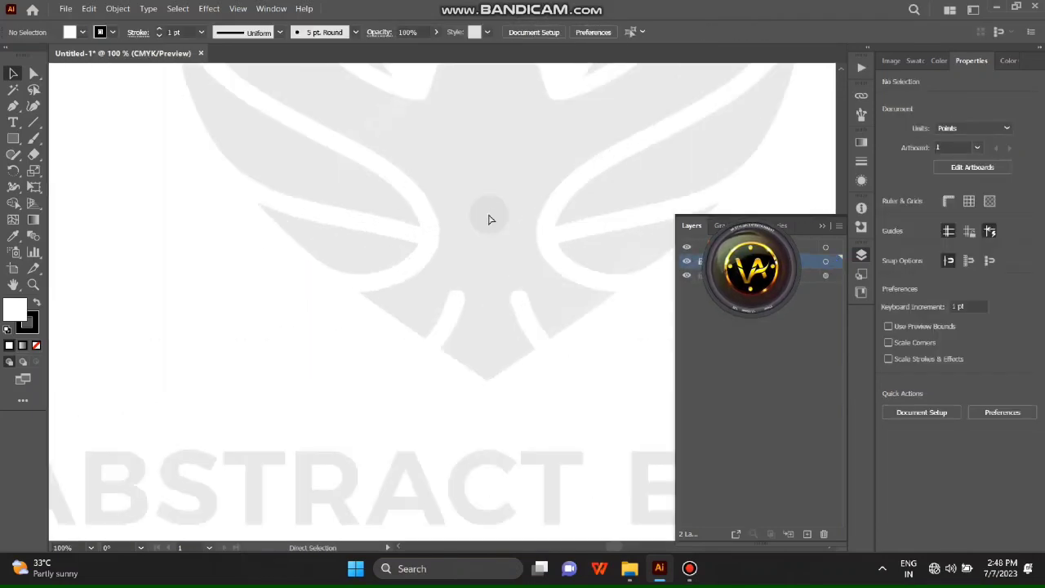
scroll(452, 329, "down", 2)
scroll(341, 111, "down", 1)
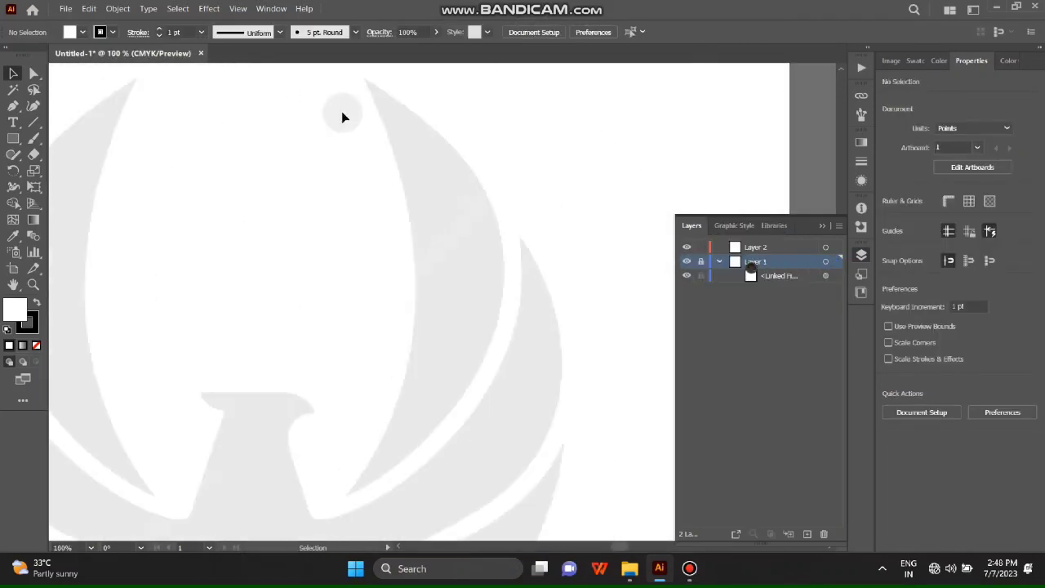
On Layer 2, start a Pen outline at the feather's top tip and curve it down the inner edge
key("p")
left_click(700, 277)
scroll(385, 270, "up", 1)
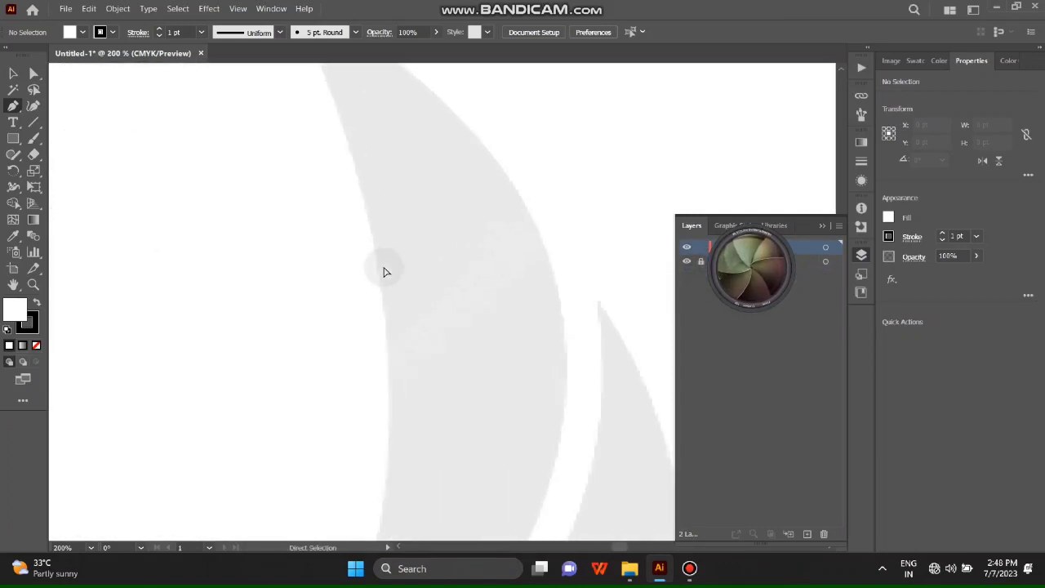
scroll(495, 346, "up", 1)
scroll(515, 532, "down", 2)
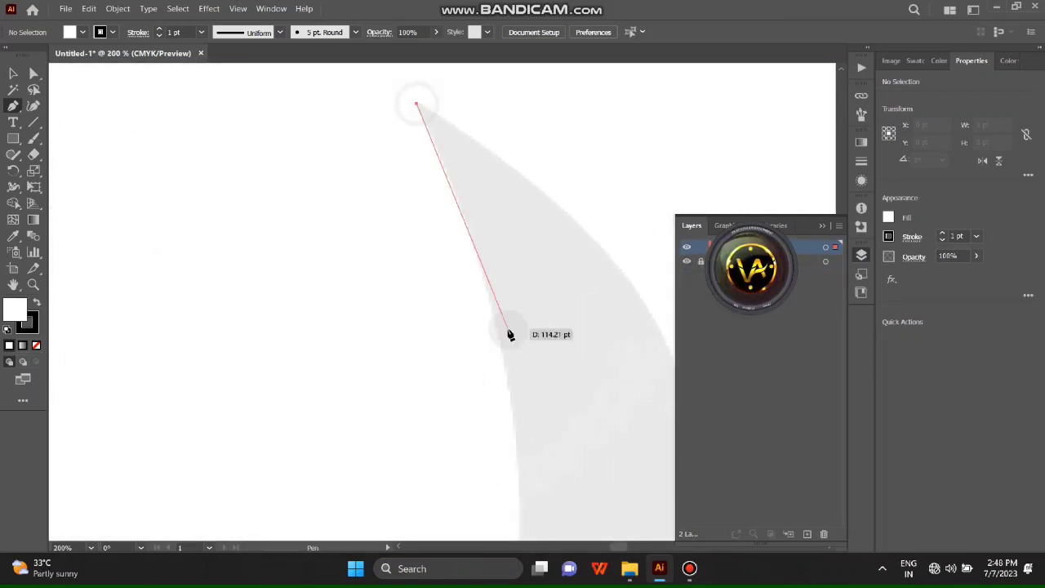
scroll(490, 270, "down", 2)
left_click(479, 215)
scroll(495, 261, "down", 3)
scroll(495, 203, "up", 1)
left_click(517, 240)
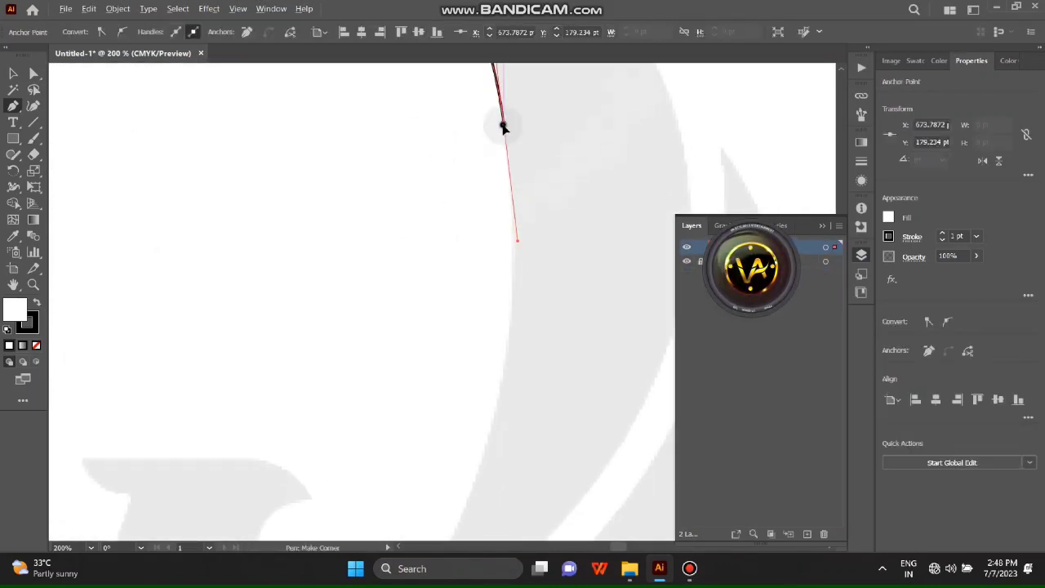
scroll(567, 360, "down", 1)
scroll(567, 359, "left", 1)
left_click_drag(566, 299, 546, 364)
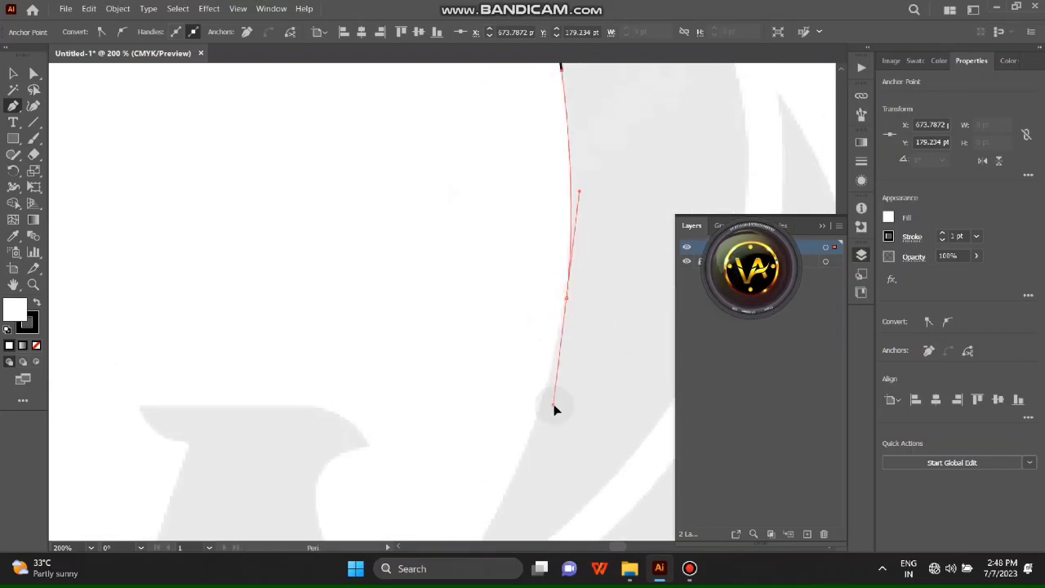
left_click_drag(556, 412, 542, 373)
Continue the outline around the feather's lower tip and back up its outer edge
scroll(531, 384, "down", 3)
scroll(531, 383, "left", 1)
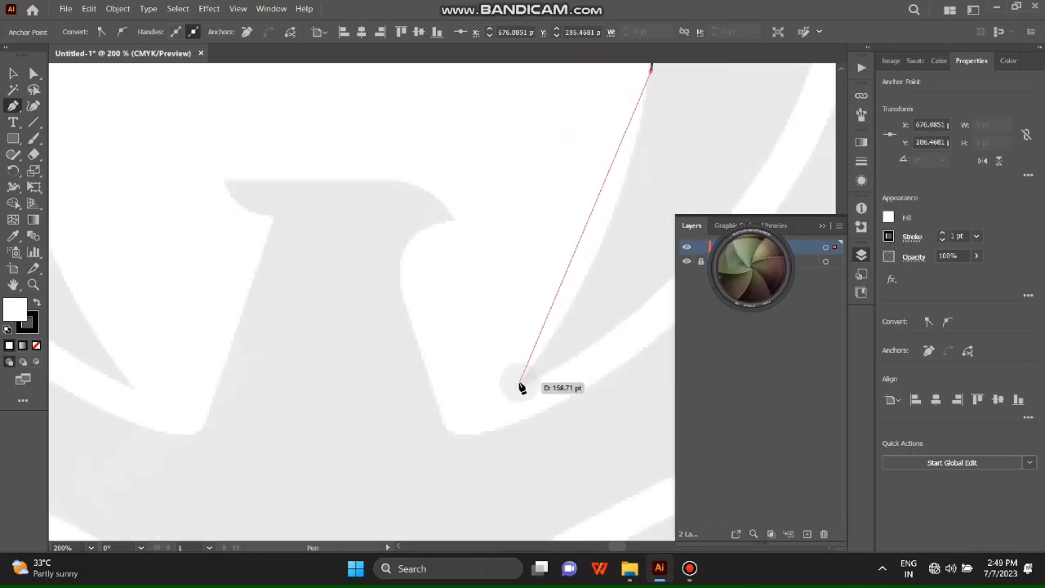
left_click_drag(433, 456, 418, 487)
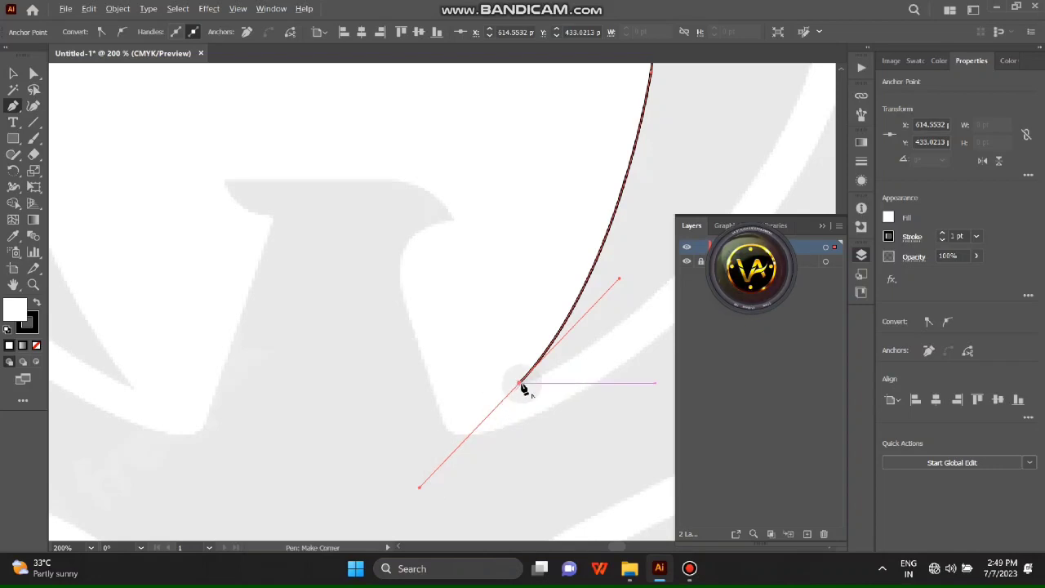
scroll(523, 385, "up", 2)
scroll(523, 385, "right", 2)
left_click_drag(523, 385, 527, 351)
scroll(523, 351, "right", 2)
scroll(327, 346, "down", 2)
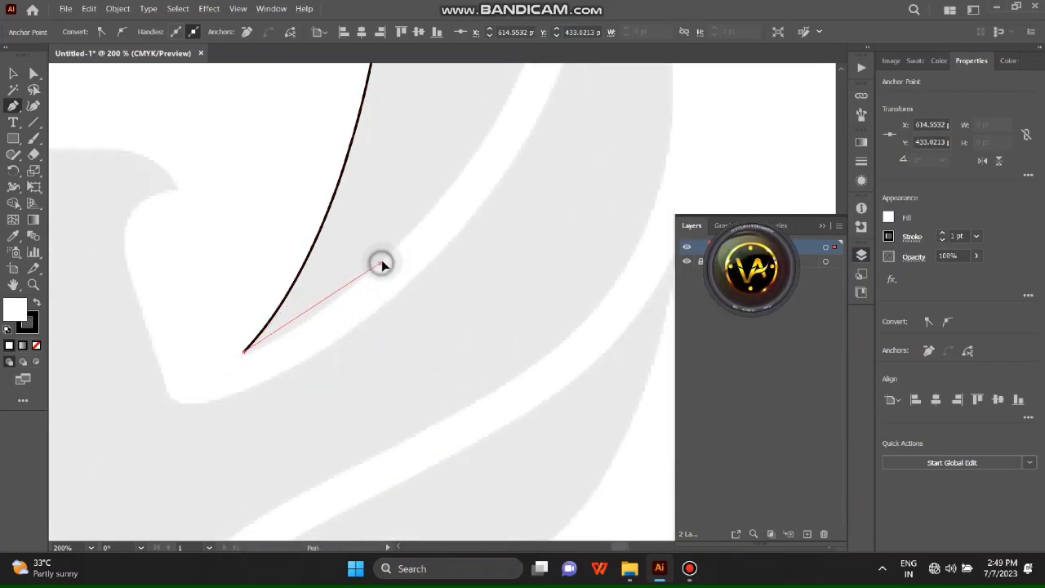
left_click_drag(441, 215, 443, 210)
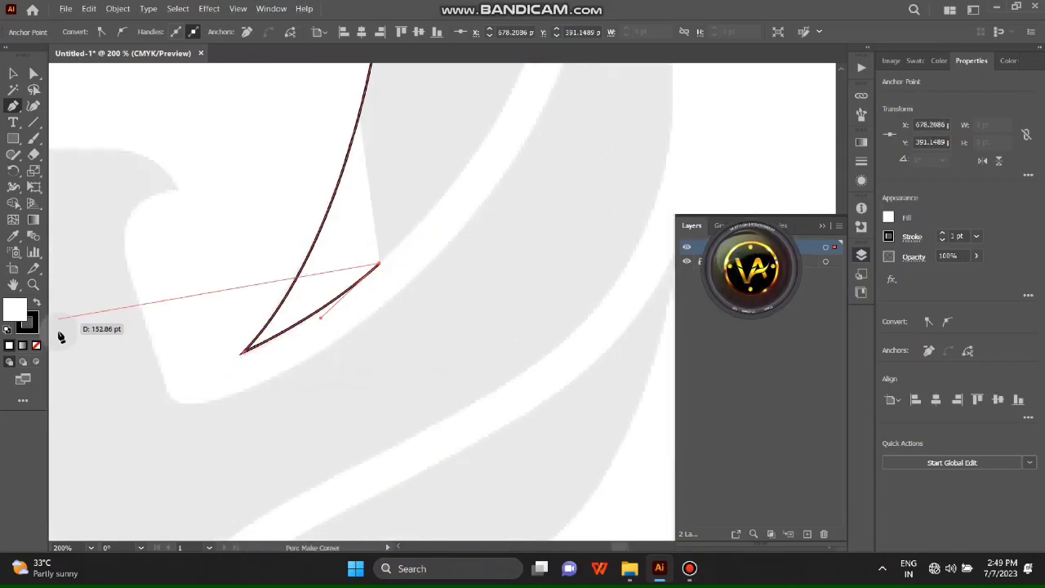
scroll(419, 257, "up", 1)
scroll(389, 363, "up", 2)
scroll(388, 363, "right", 1)
scroll(389, 364, "up", 2)
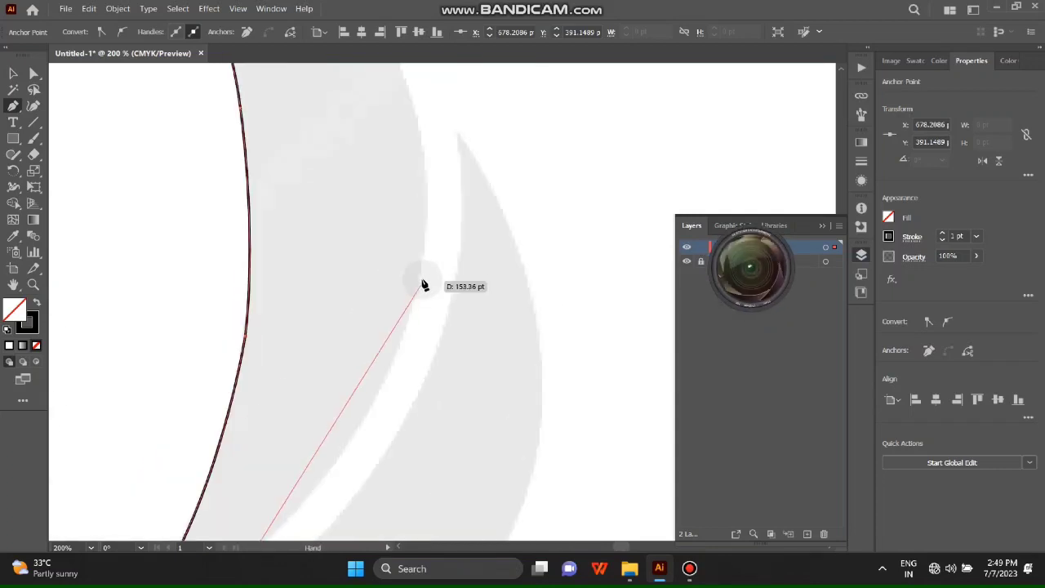
left_click_drag(420, 281, 436, 201)
left_click_drag(436, 149, 443, 139)
scroll(434, 349, "up", 3)
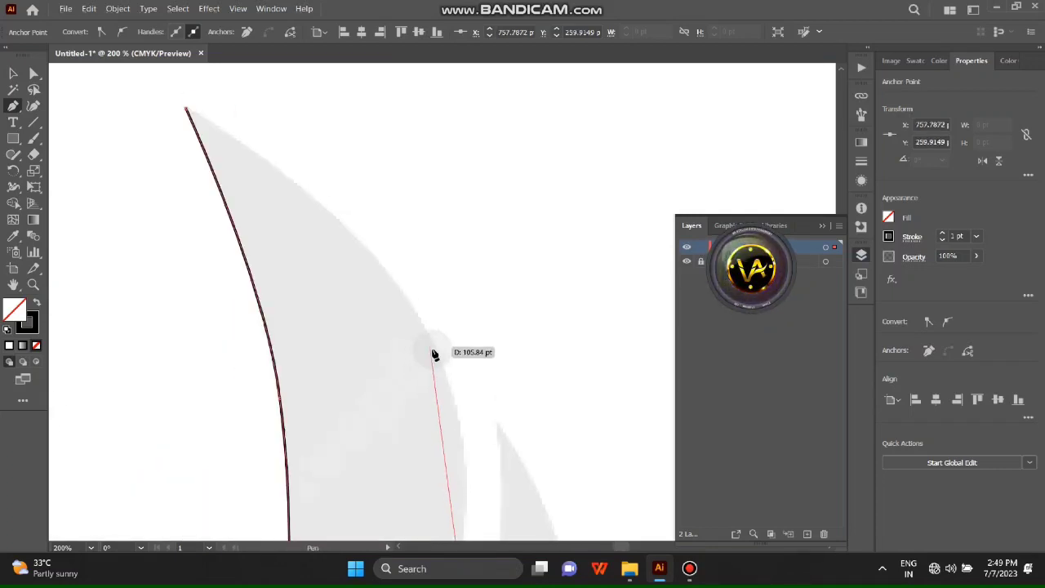
left_click_drag(410, 278, 387, 203)
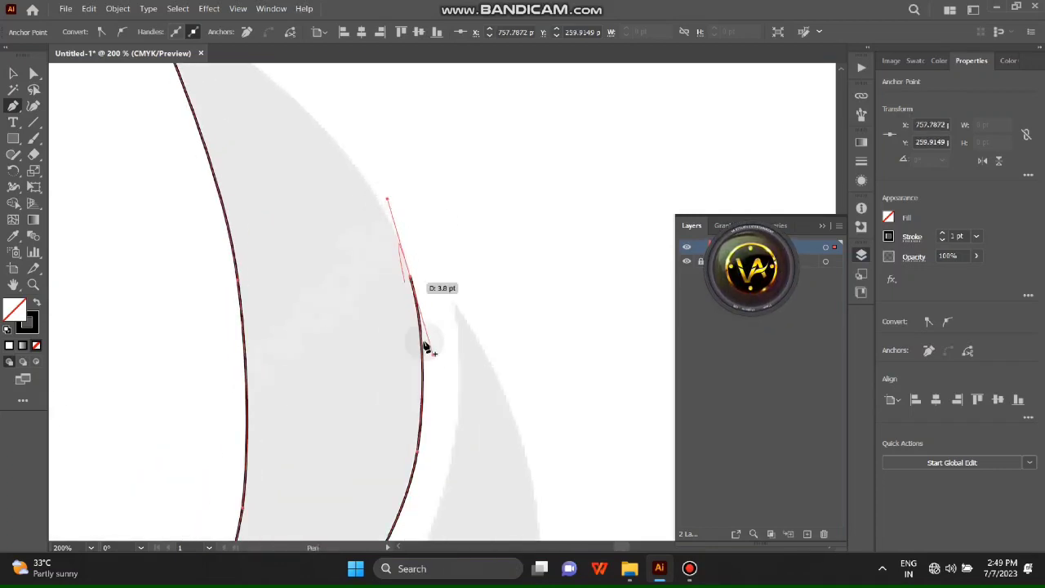
Replace a misplaced outer-edge anchor and close the path at the feather's top tip
scroll(425, 346, "up", 2)
scroll(413, 368, "left", 1)
key("ctrl+z")
left_click_drag(434, 334, 401, 240)
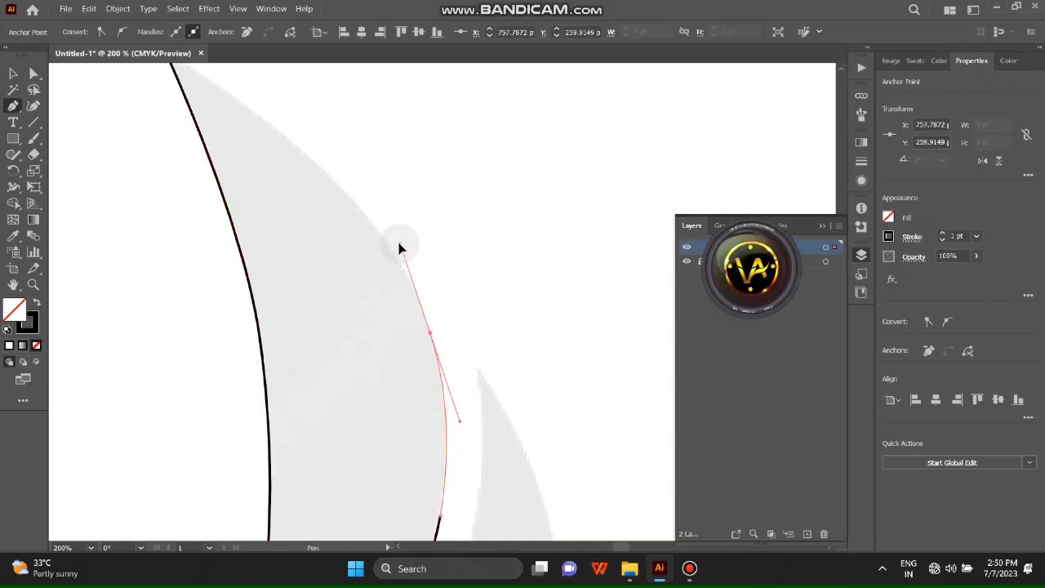
scroll(490, 408, "up", 2)
scroll(403, 168, "left", 3)
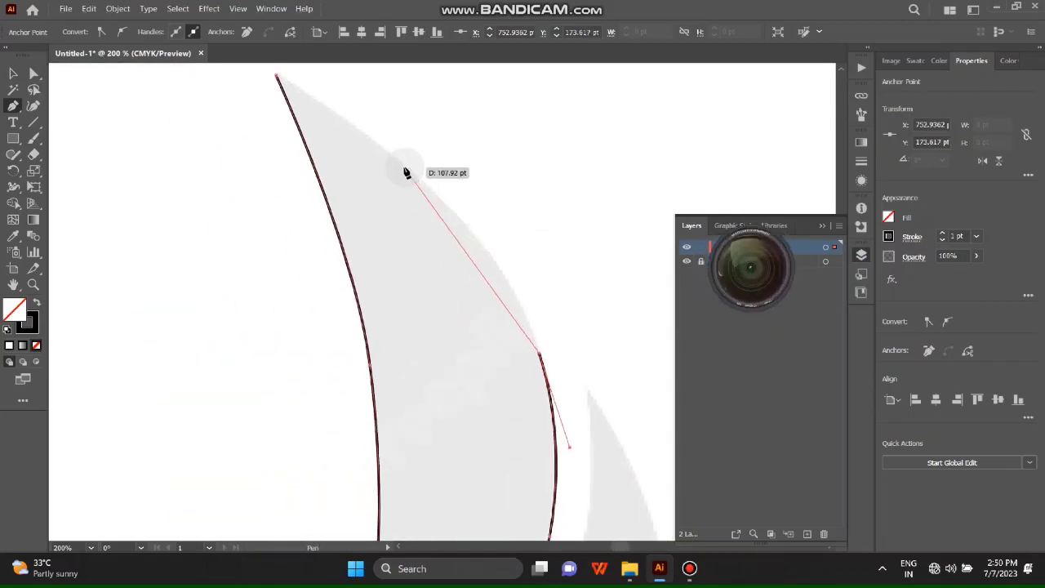
left_click(320, 100)
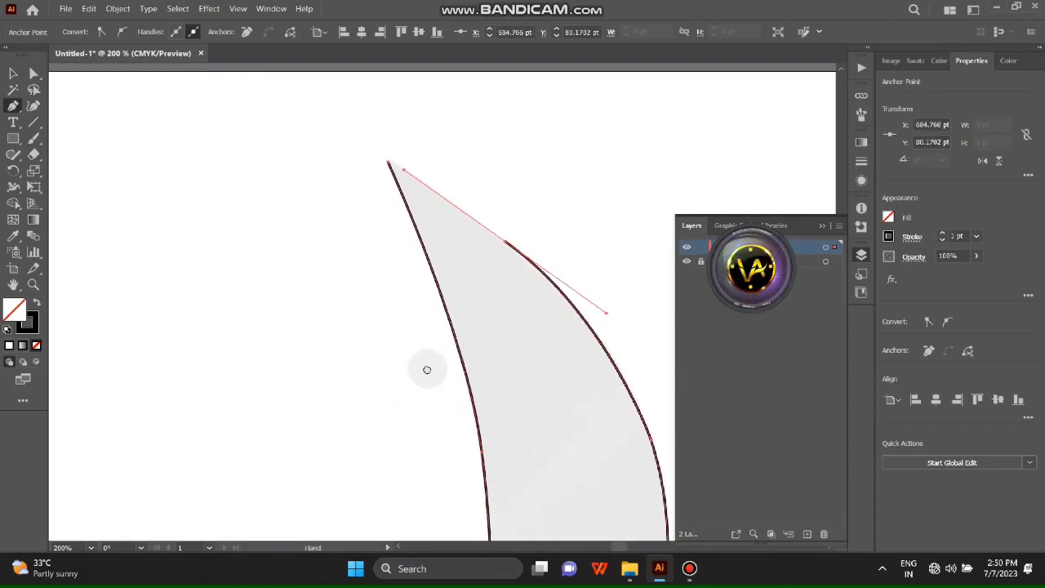
scroll(427, 369, "up", 2)
scroll(427, 368, "left", 2)
scroll(482, 200, "up", 1)
scroll(482, 200, "left", 2)
scroll(579, 430, "down", 5)
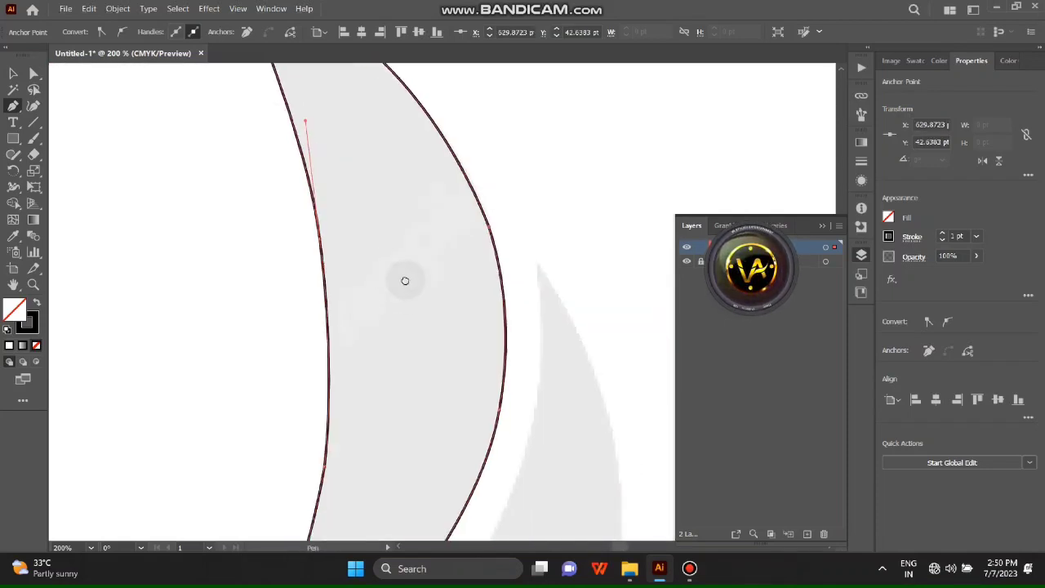
scroll(404, 278, "left", 2)
Smooth the closed feather outline's curves with the Smooth tool
right_click(13, 154)
left_click(71, 186)
scroll(294, 234, "up", 5)
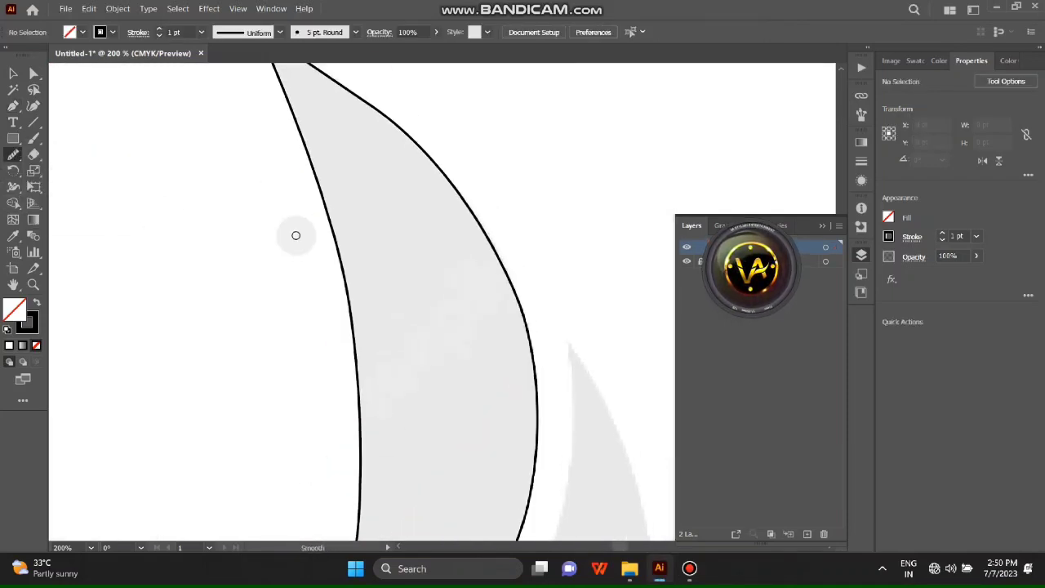
scroll(327, 196, "up", 2)
left_click(346, 201, "ctrl")
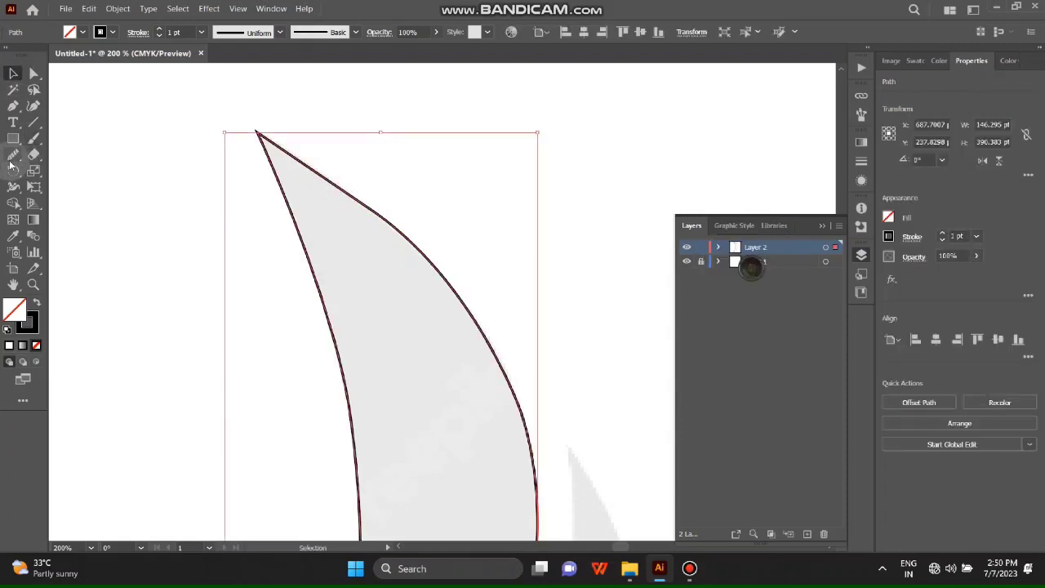
scroll(384, 177, "down", 8)
scroll(349, 205, "up", 2)
left_click_drag(349, 205, 367, 122)
scroll(357, 210, "up", 5)
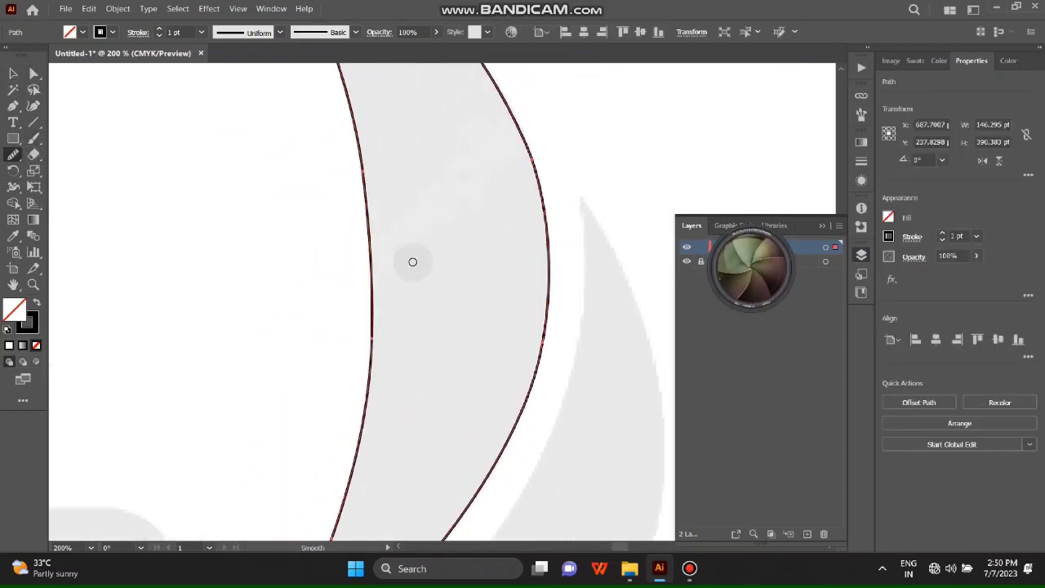
scroll(374, 258, "down", 8)
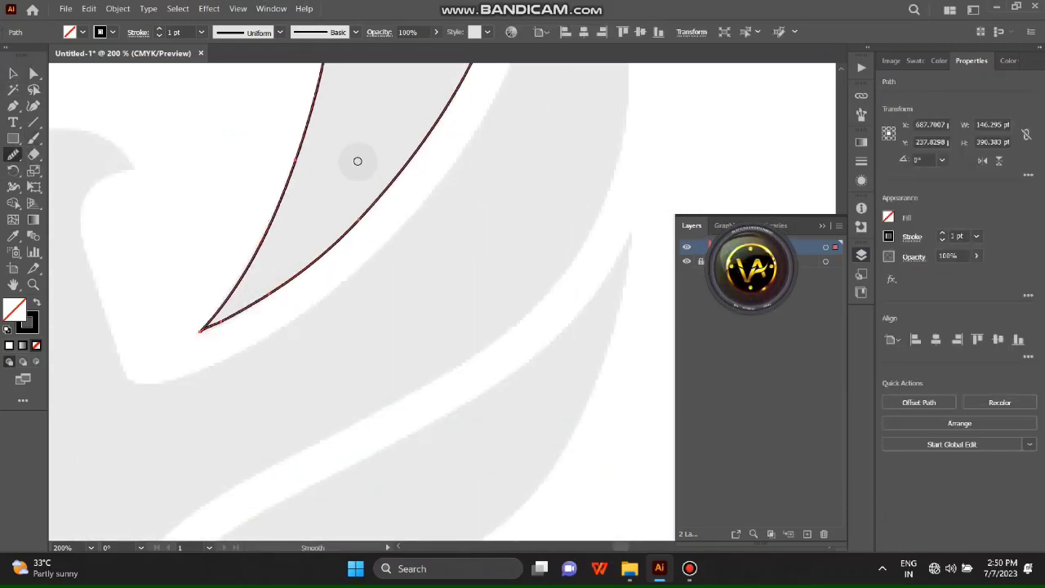
scroll(360, 228, "down", 1)
scroll(356, 229, "up", 5)
scroll(359, 204, "down", 5)
scroll(368, 278, "down", 1)
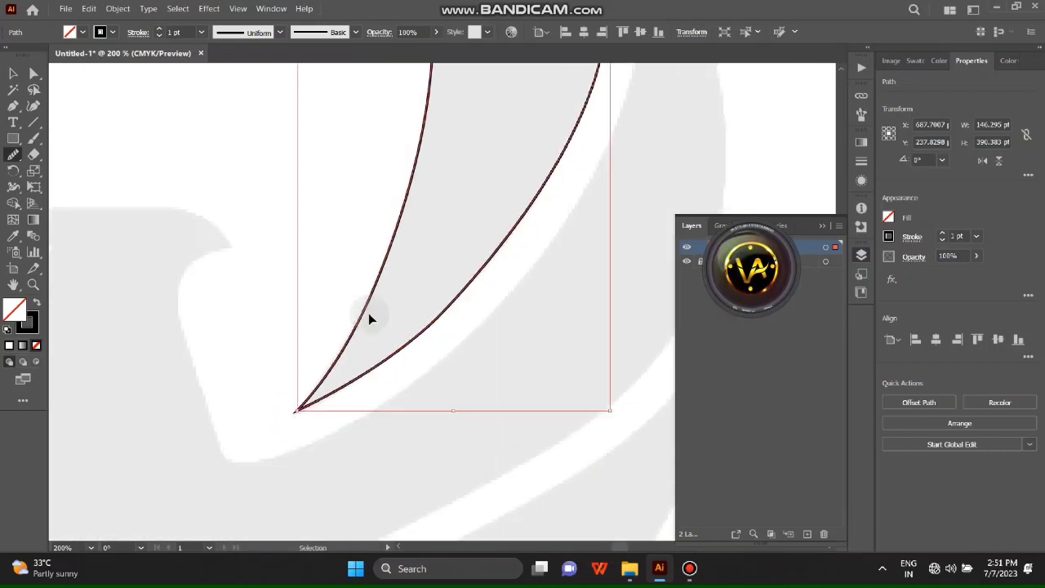
scroll(371, 392, "up", 5)
scroll(437, 481, "up", 5)
scroll(437, 480, "down", 3, "alt")
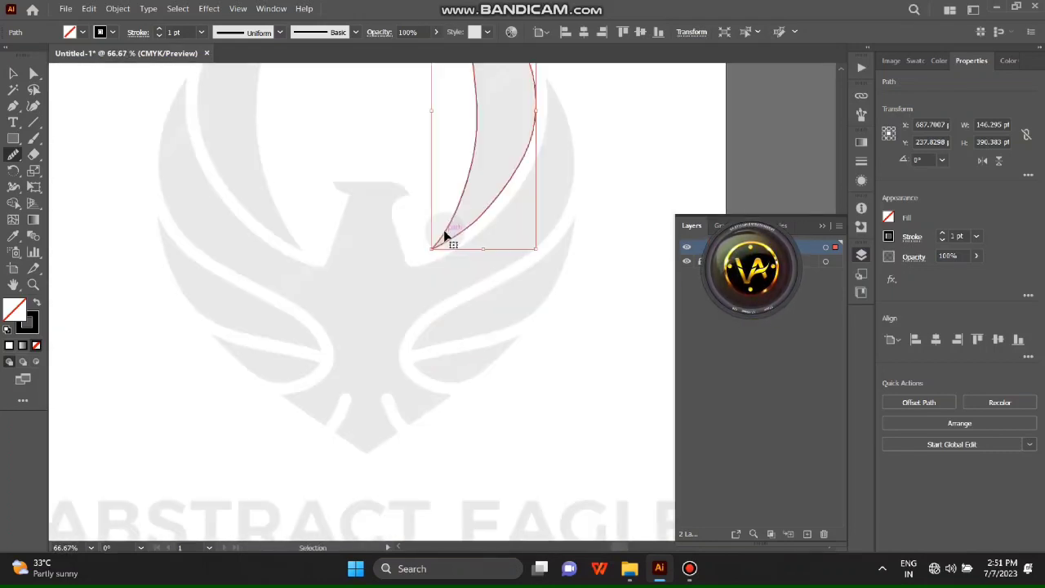
scroll(424, 303, "up", 3, "alt")
scroll(443, 240, "up", 3, "alt")
scroll(444, 241, "down", 2, "alt")
scroll(466, 374, "down", 1)
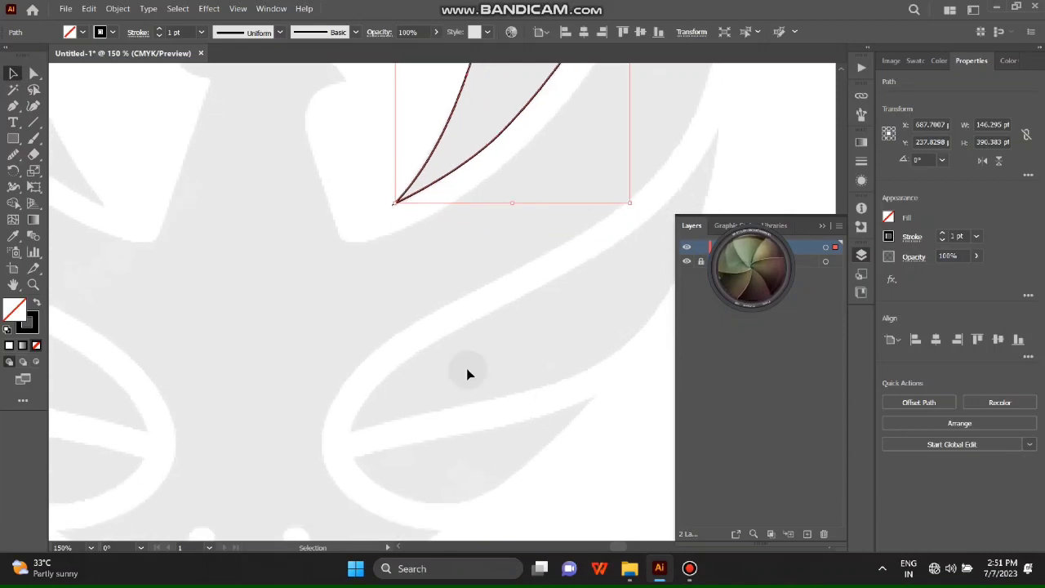
scroll(481, 261, "down", 5)
key("p")
scroll(485, 270, "up", 5)
Start the second feather's outline at its inner tip and curve it along the upper edge
scroll(438, 180, "up", 1, "alt")
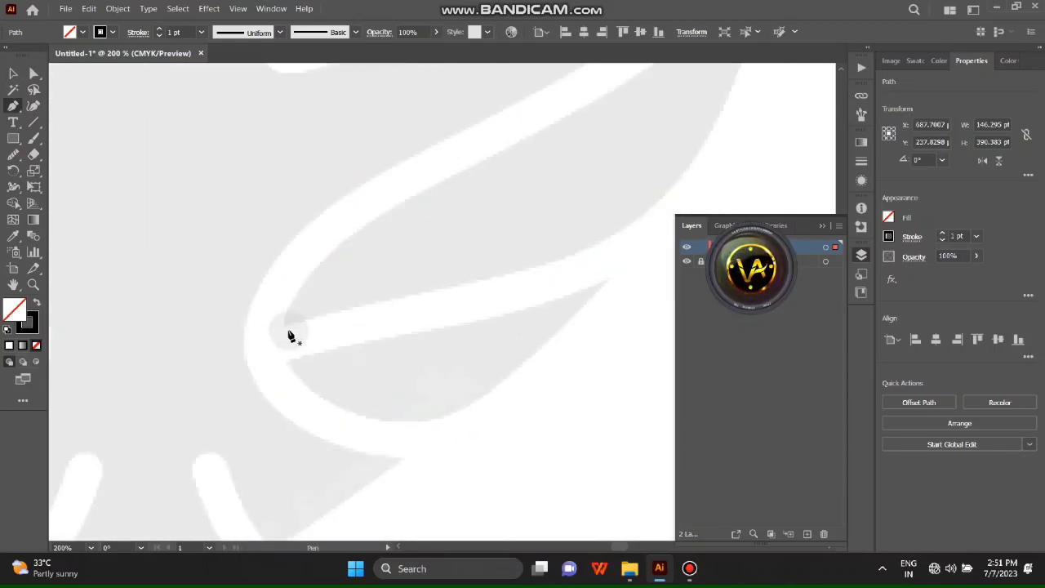
left_click(290, 335)
scroll(245, 343, "up", 2)
scroll(245, 343, "right", 3)
left_click_drag(330, 245, 459, 194)
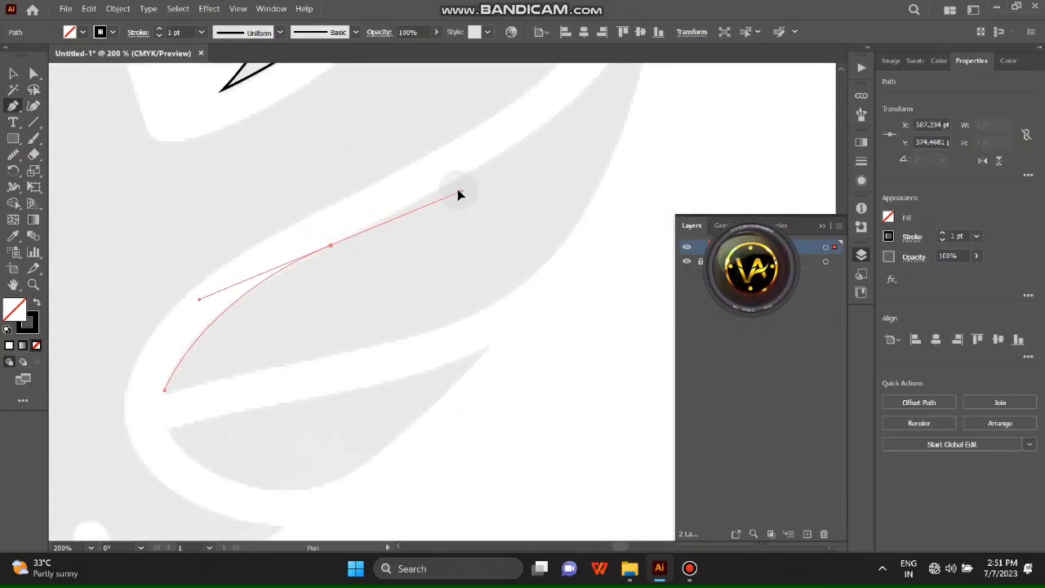
left_click(330, 245)
scroll(357, 256, "up", 2)
scroll(357, 257, "right", 3)
mouse_move(387, 221)
left_mouse_down()
mouse_move(458, 122)
mouse_move(444, 202)
left_mouse_up()
left_click(387, 222)
scroll(389, 227, "up", 3)
scroll(389, 227, "right", 2)
Redo the outer-tip point, curve the lower edge back, and close the outline
left_click_drag(463, 123, 443, 205)
key("ctrl+z")
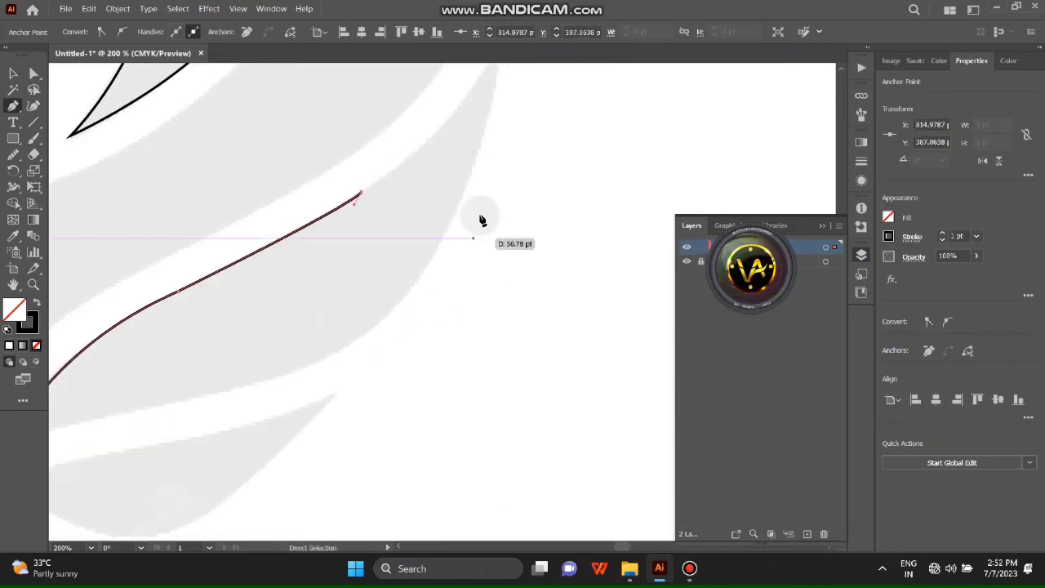
scroll(472, 192, "up", 2)
left_click_drag(488, 115, 467, 185)
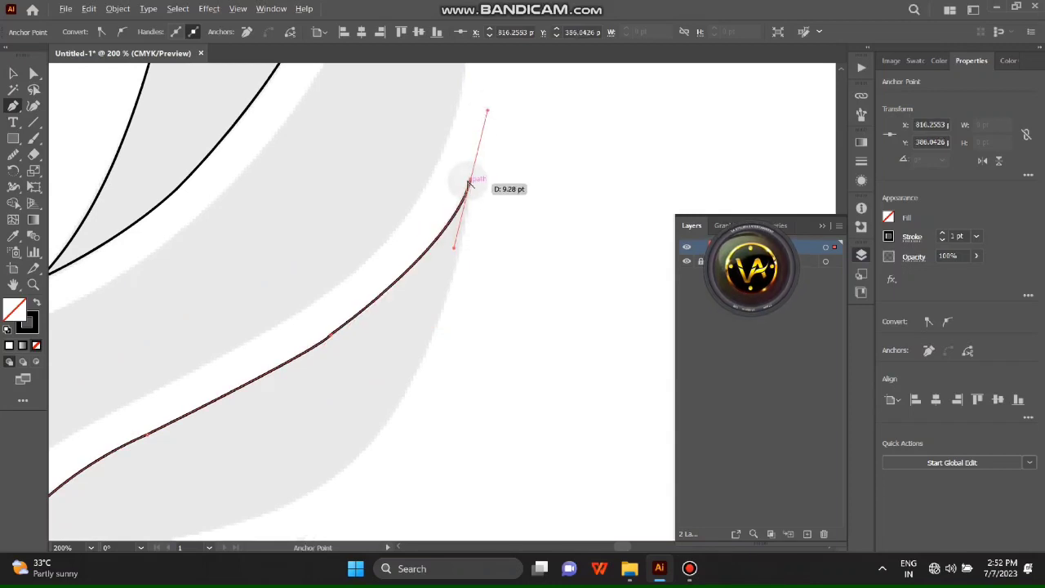
scroll(467, 250, "down", 3)
left_click_drag(381, 277, 298, 338)
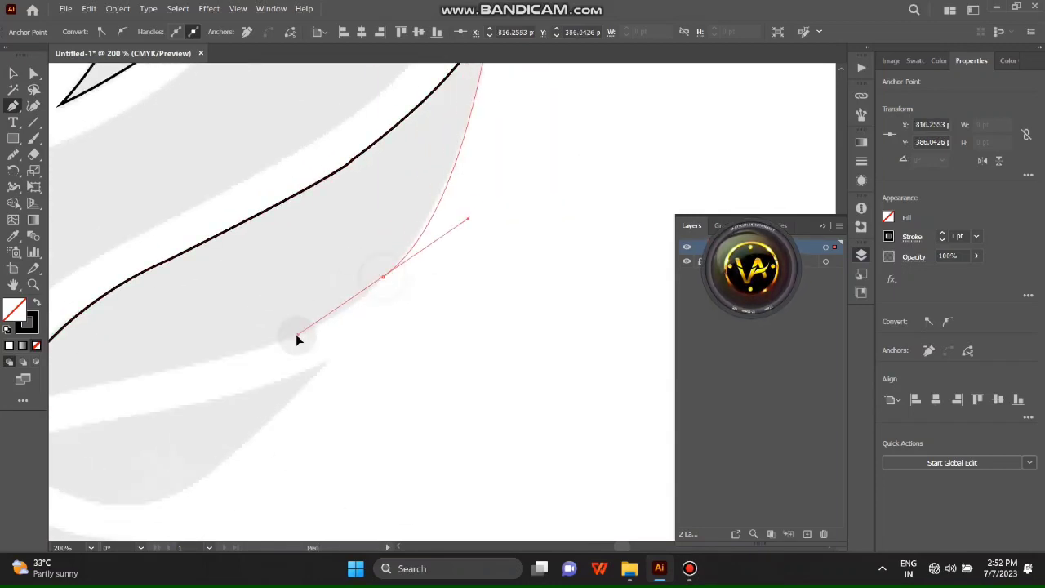
left_click_drag(276, 394, 327, 371)
scroll(343, 351, "down", 3)
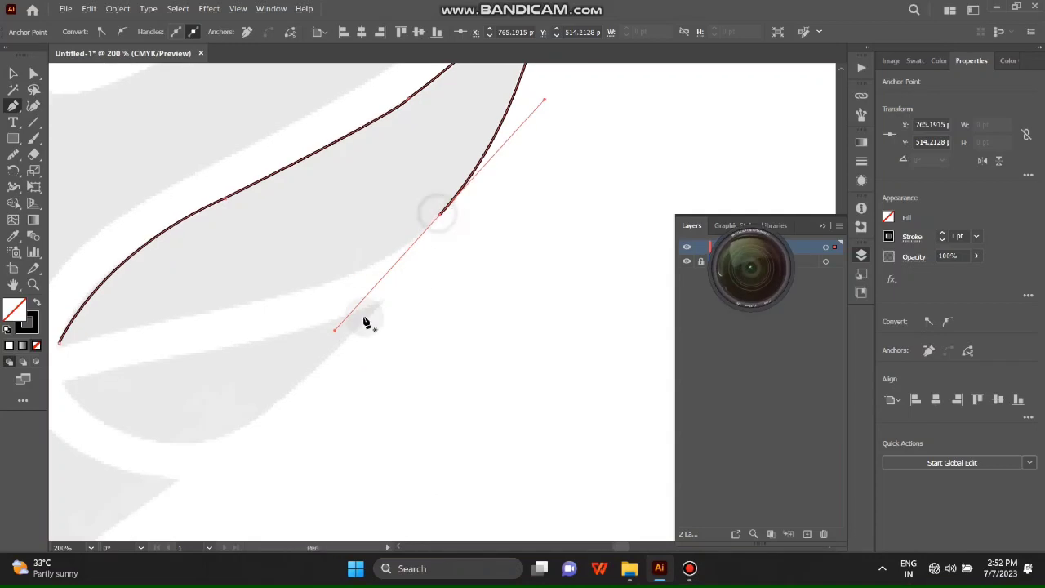
scroll(326, 359, "up", 2)
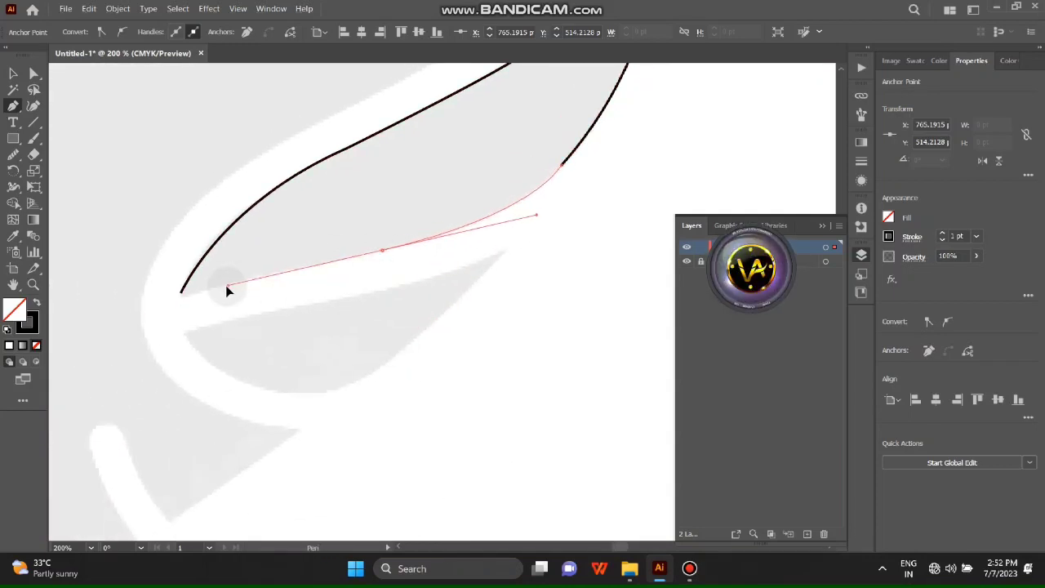
left_click_drag(252, 288, 243, 296)
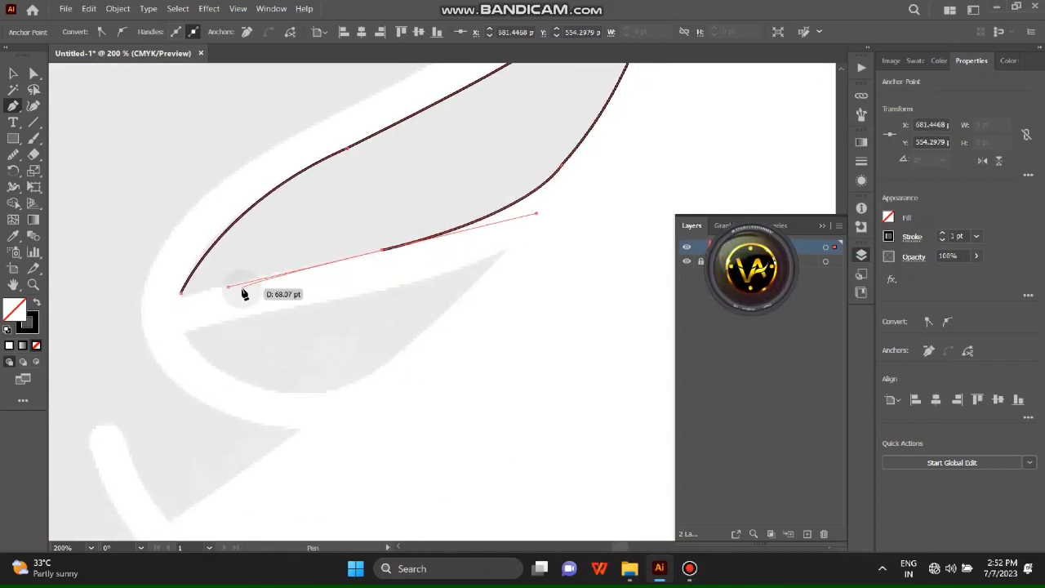
left_click(382, 250)
scroll(310, 269, "down", 1)
scroll(311, 270, "left", 2)
left_click(245, 263)
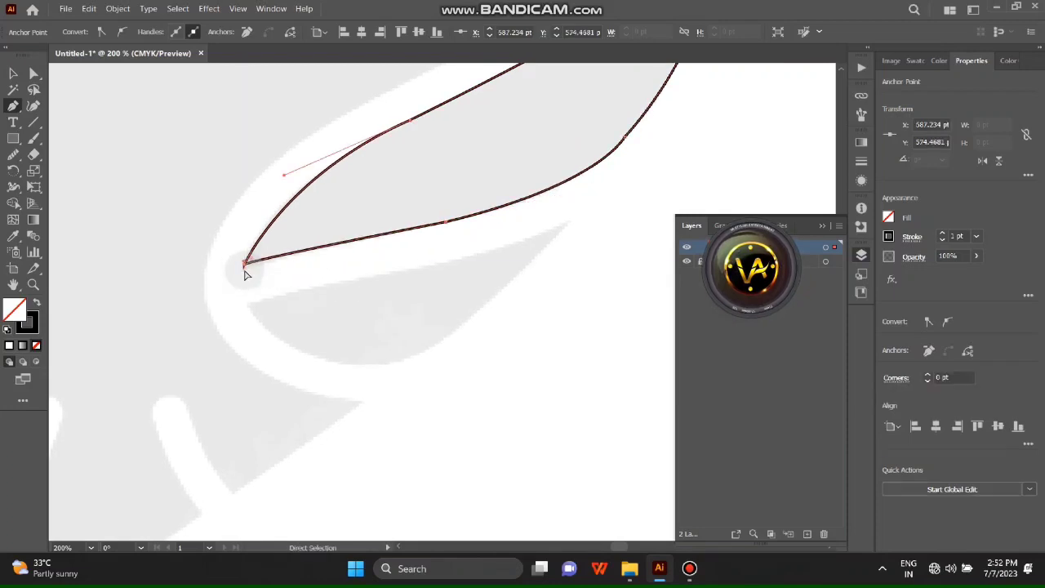
left_click_drag(245, 271, 246, 268)
Smooth the second feather's lower edge and the kink on its upper edge
key("v")
scroll(278, 408, "up", 2)
scroll(277, 409, "right", 2)
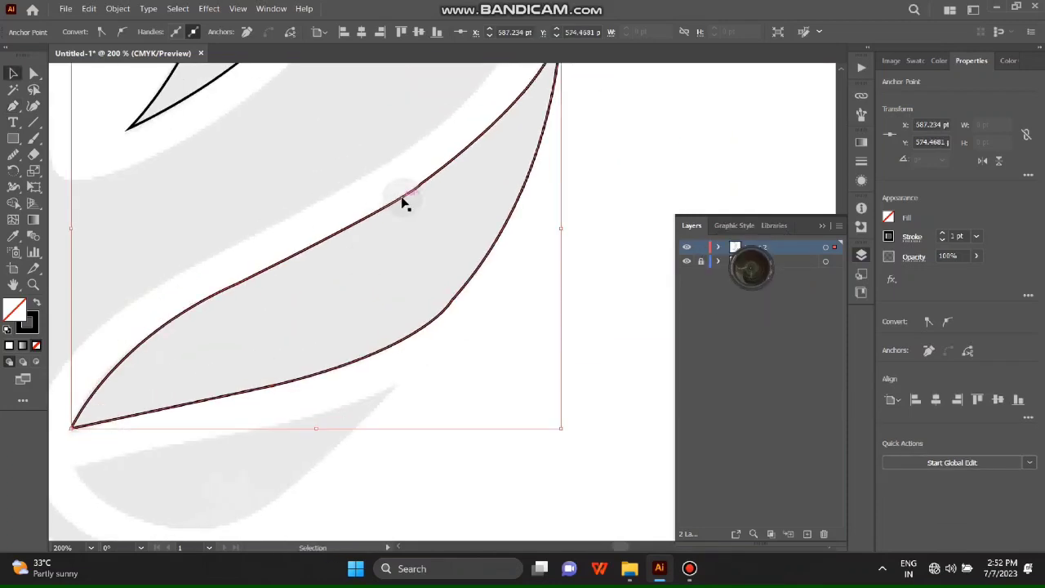
left_click(13, 154)
left_click_drag(253, 278, 283, 261)
scroll(245, 338, "down", 2)
left_click_drag(208, 266, 255, 256)
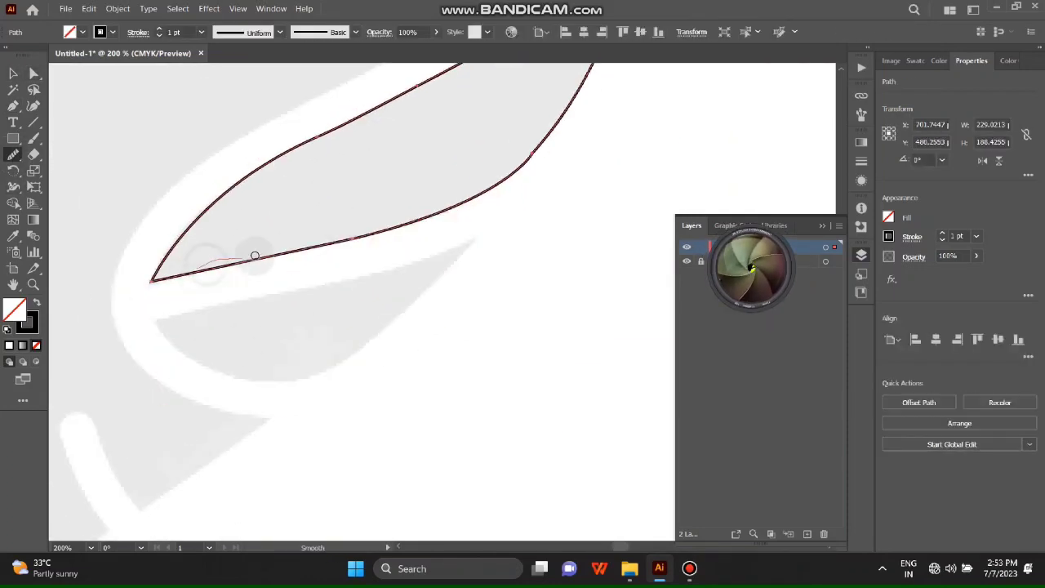
left_click_drag(541, 139, 529, 172)
scroll(370, 335, "up", 1, "alt")
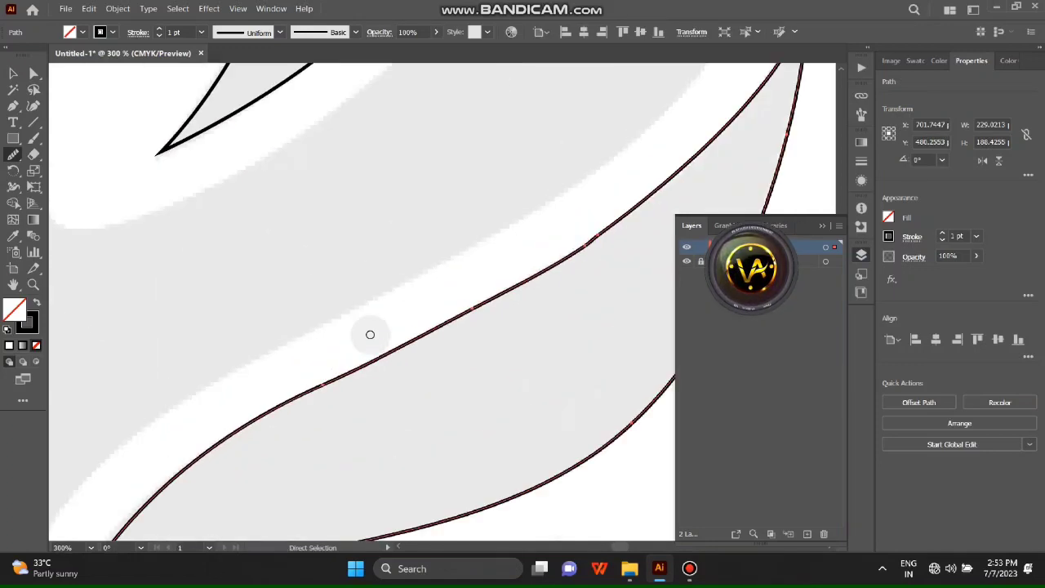
scroll(245, 359, "down", 2)
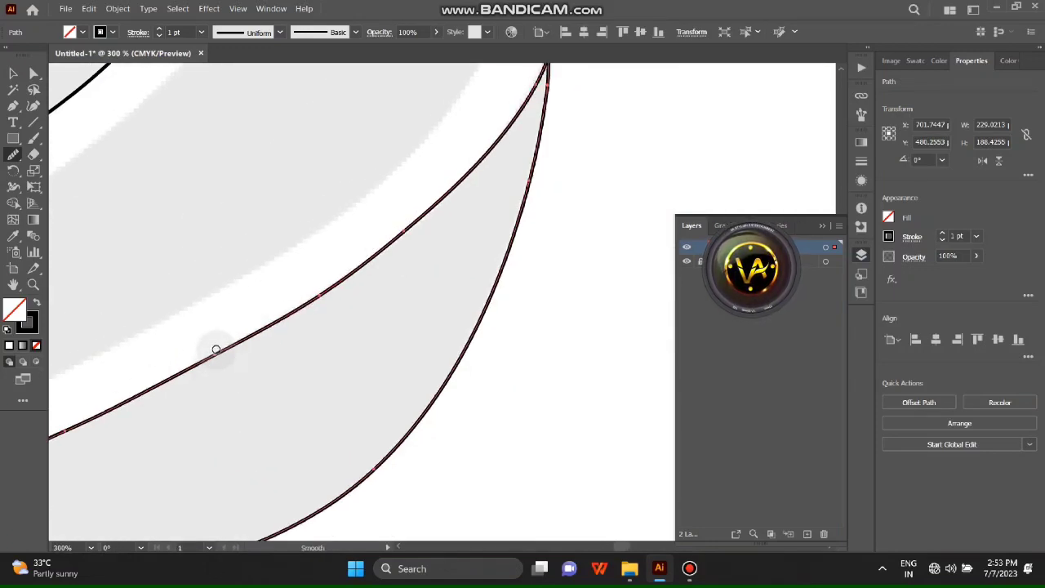
Pan around to check the finished feather outline, then deselect it and zoom out
mouse_move(219, 339)
left_mouse_down()
mouse_move(514, 215)
mouse_move(285, 345)
left_mouse_up()
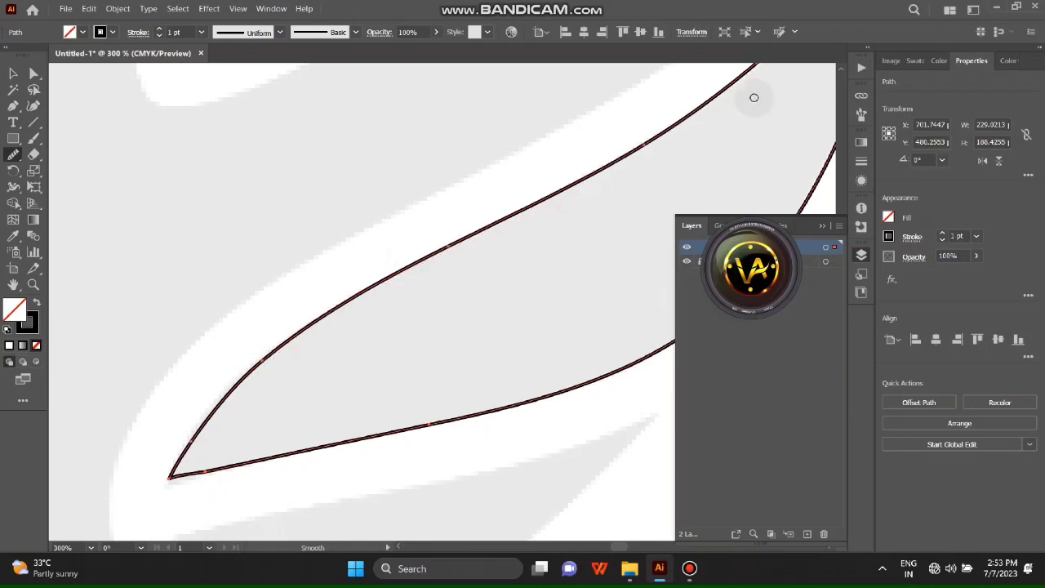
mouse_move(751, 98)
left_mouse_down()
mouse_move(454, 244)
mouse_move(497, 112)
left_mouse_up()
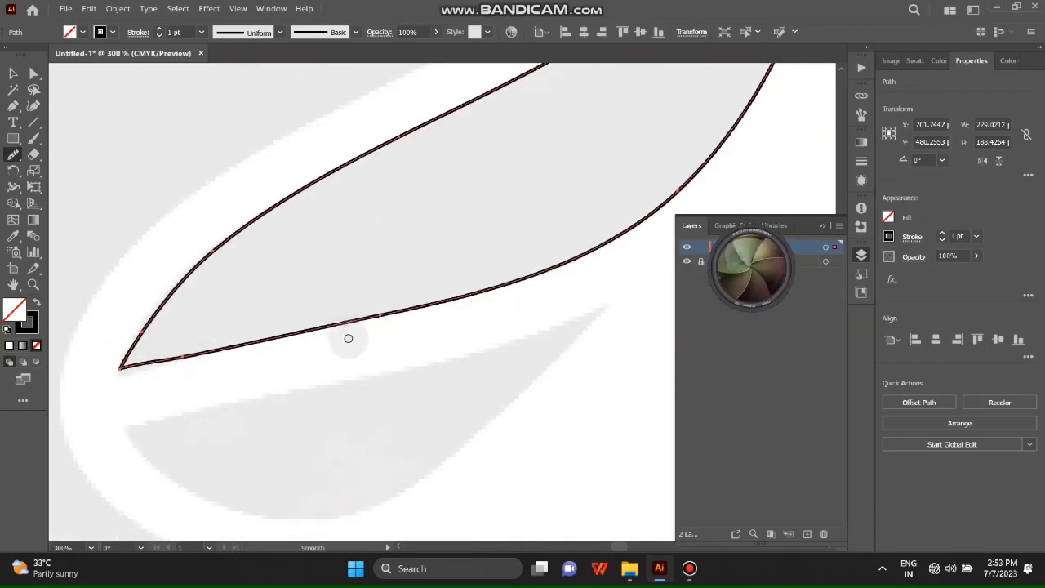
left_click_drag(348, 338, 179, 525)
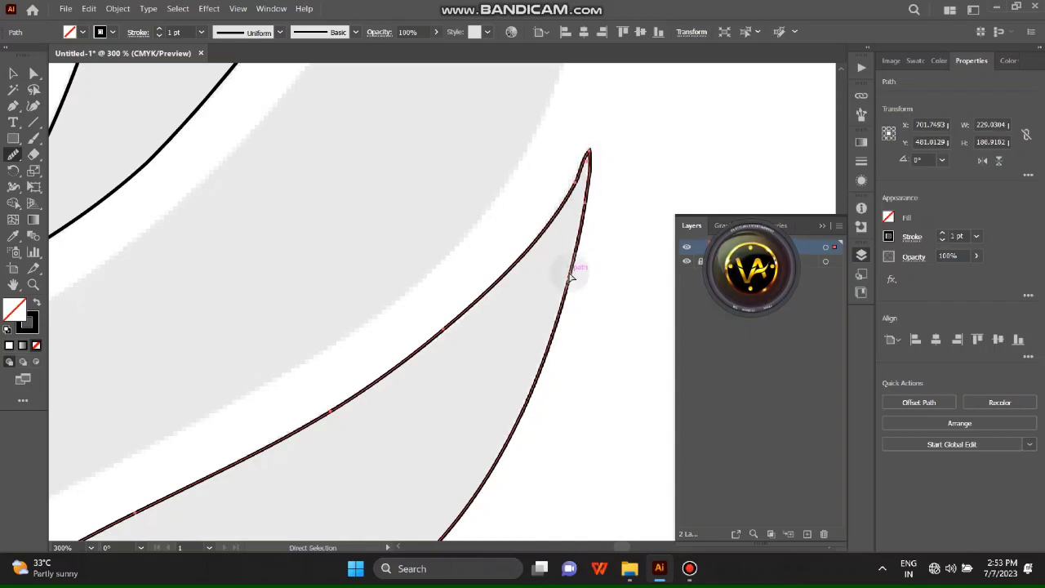
left_click(12, 75)
left_click(614, 310)
key("ctrl+minus")
key("ctrl+minus")
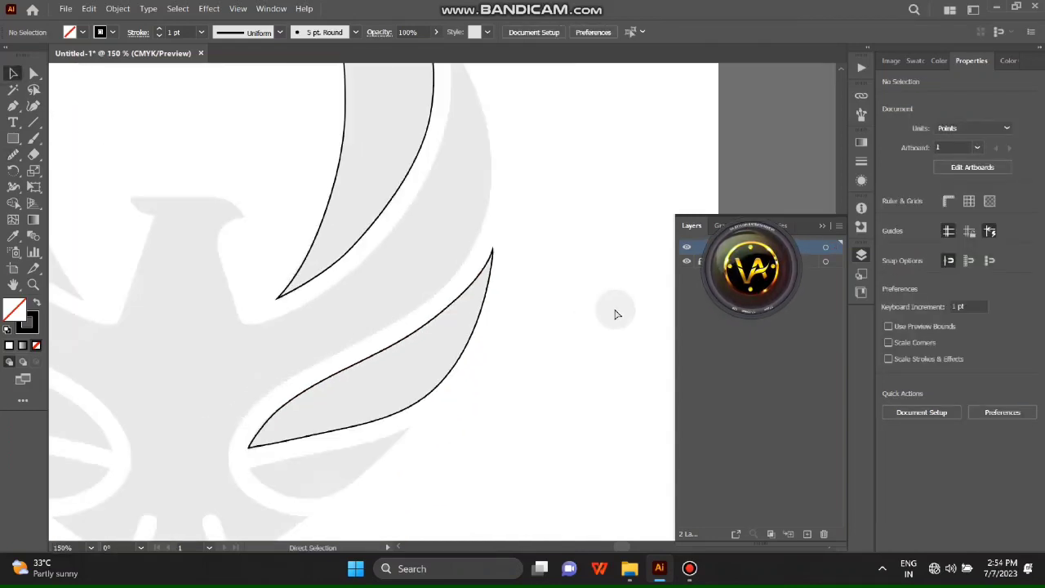
scroll(318, 313, "down", 5)
scroll(317, 312, "left", 4)
scroll(395, 304, "left", 1)
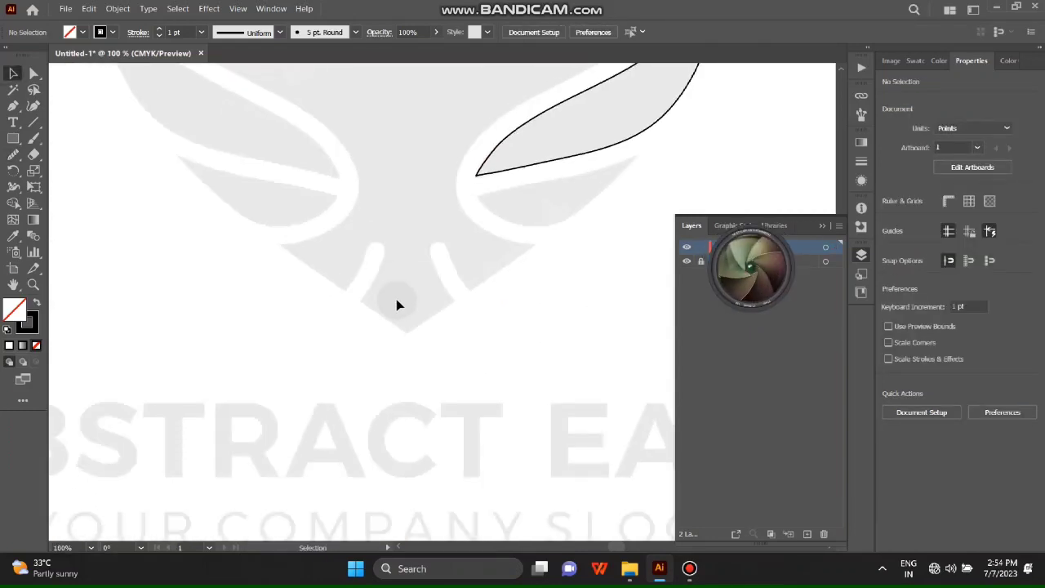
Trace the lower rounded feather as a closed Pen outline beneath the second feather
key("ctrl+plus")
key("ctrl+plus")
key("ctrl+plus")
key("p")
left_click(204, 303)
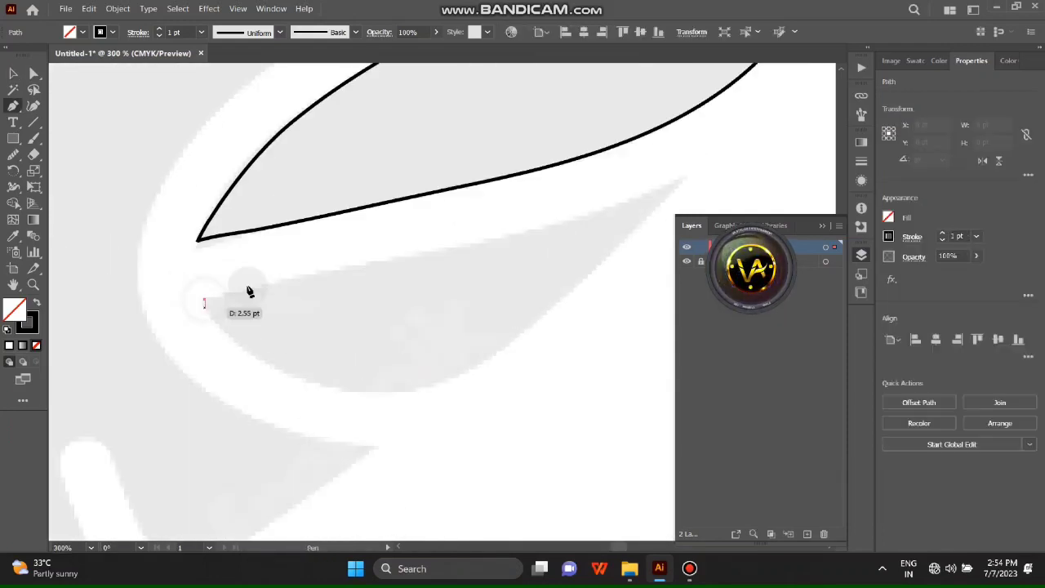
scroll(250, 291, "right", 4)
mouse_move(533, 210)
left_mouse_down()
mouse_move(555, 198)
mouse_move(462, 325)
mouse_move(385, 353)
mouse_move(356, 387)
left_mouse_up()
key("ctrl+z")
left_click_drag(539, 263, 490, 302)
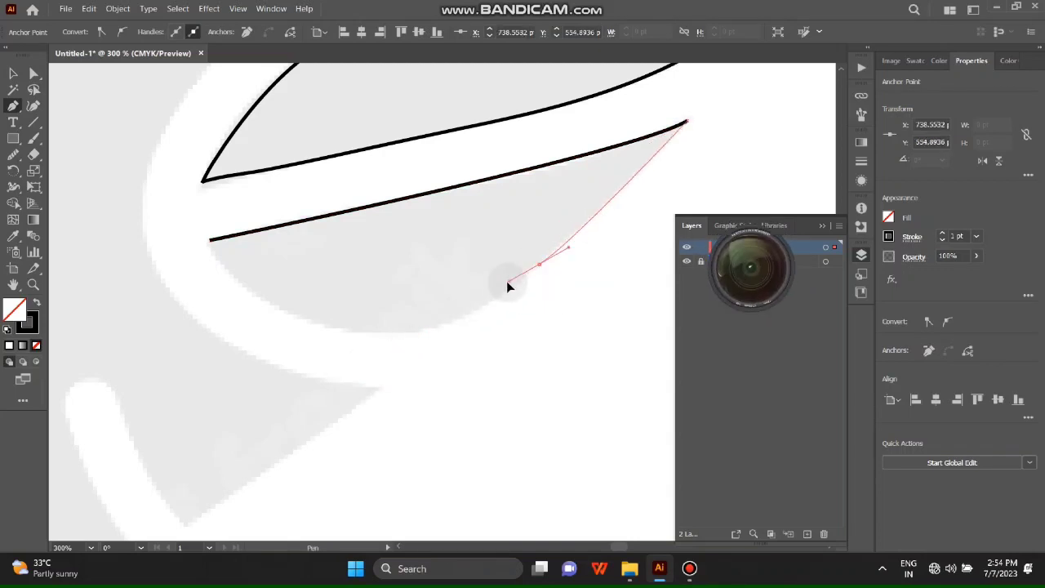
left_click_drag(545, 265, 362, 410)
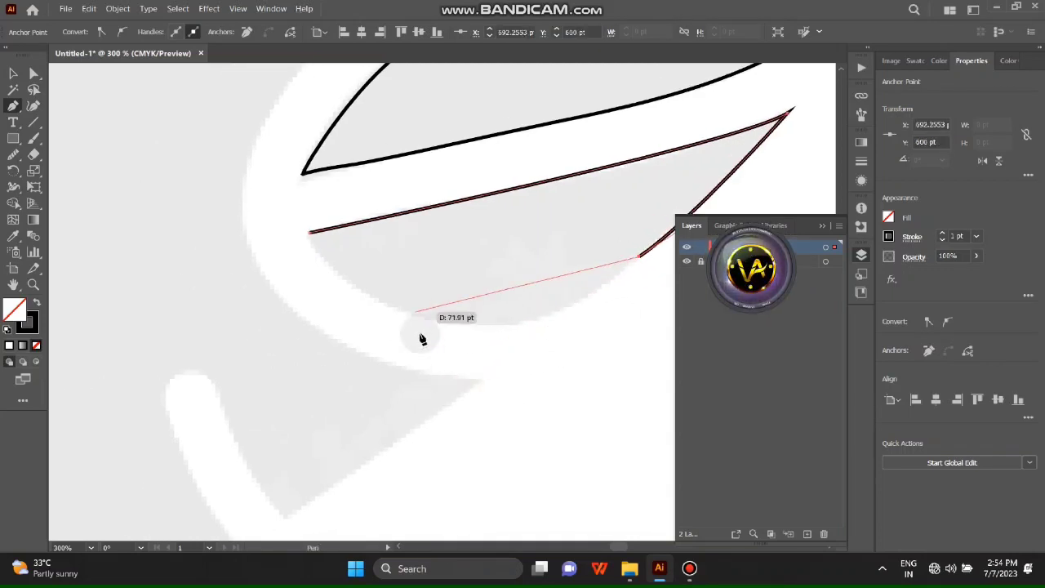
mouse_move(236, 260)
left_mouse_down()
mouse_move(276, 173)
mouse_move(132, 106)
mouse_move(294, 299)
mouse_move(187, 147)
mouse_move(135, 117)
mouse_move(152, 107)
left_mouse_up()
scroll(390, 380, "up", 6)
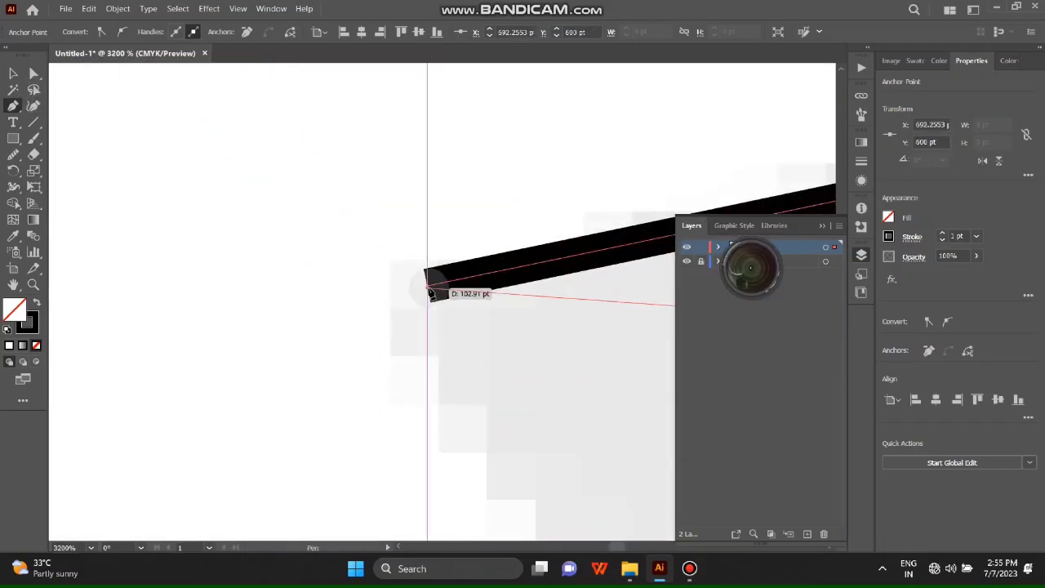
scroll(430, 289, "down", 10)
left_click_drag(333, 292, 265, 226)
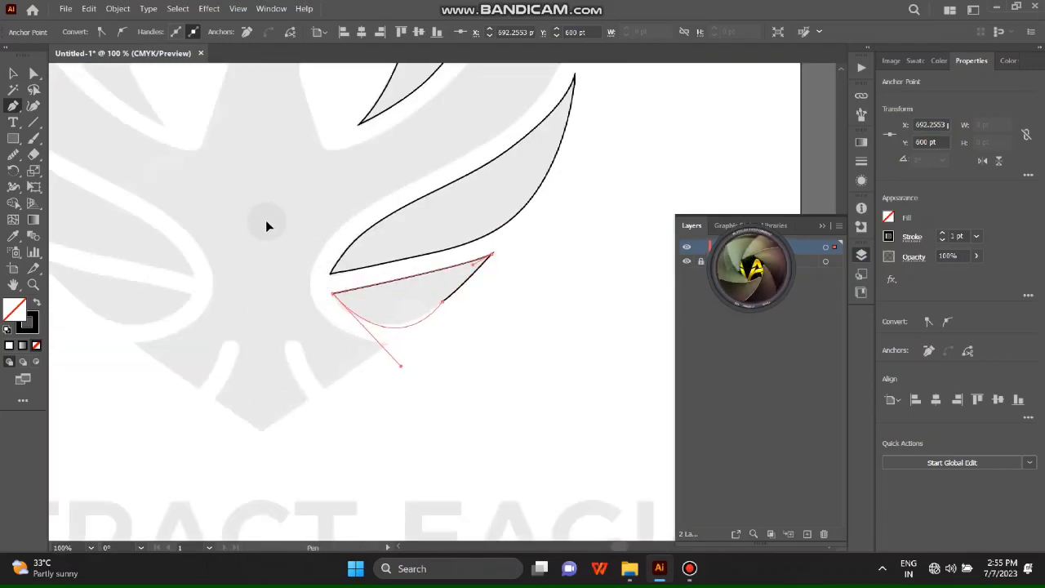
Smooth the lower feather's rounded edges with the Smooth tool
key("v")
scroll(303, 275, "up", 2)
scroll(345, 367, "up", 2)
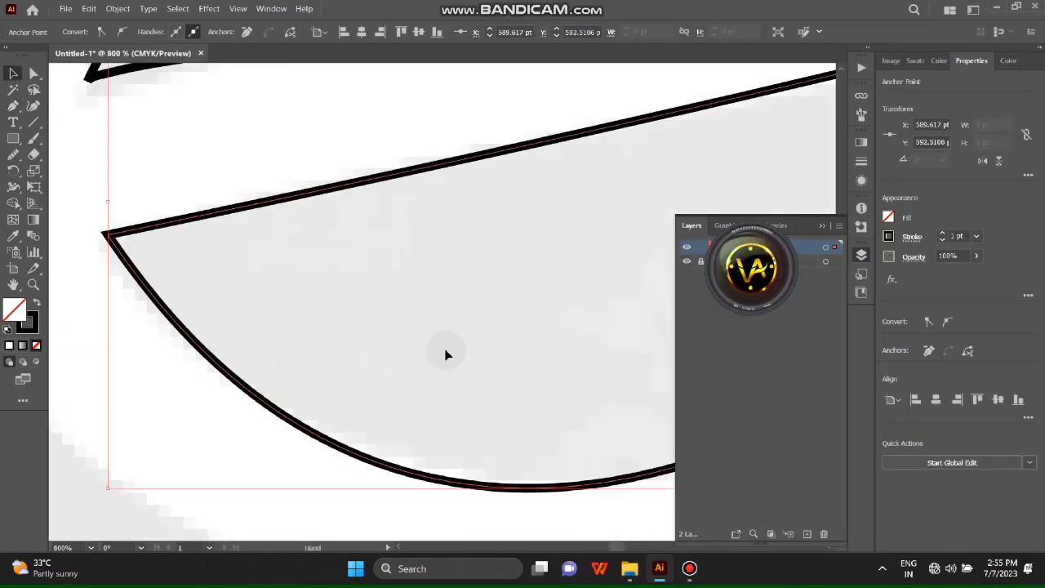
scroll(446, 352, "up", 2)
key("n")
left_click_drag(574, 197, 645, 134)
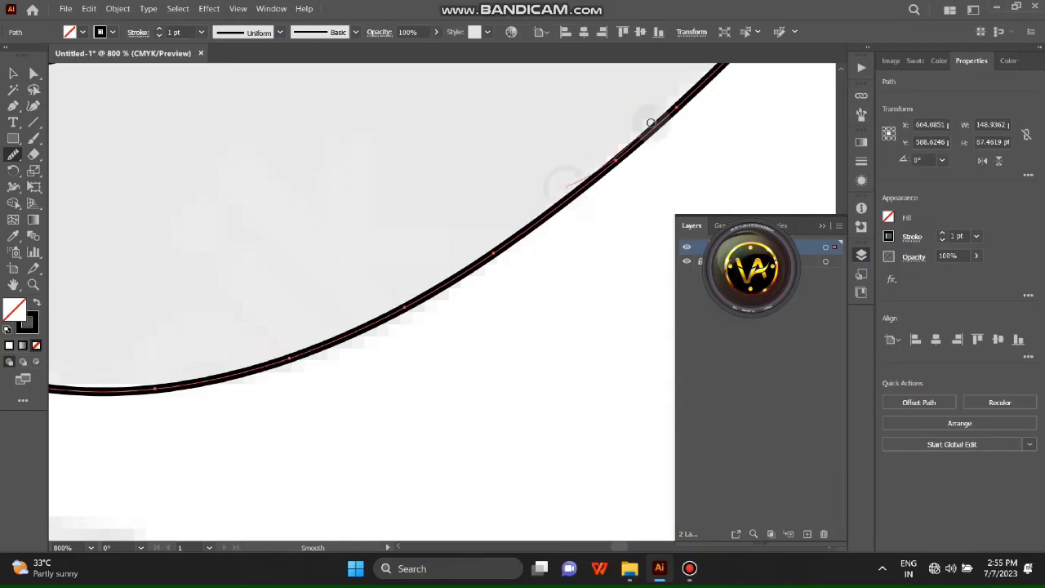
scroll(622, 189, "down", 3)
left_click_drag(625, 237, 426, 391)
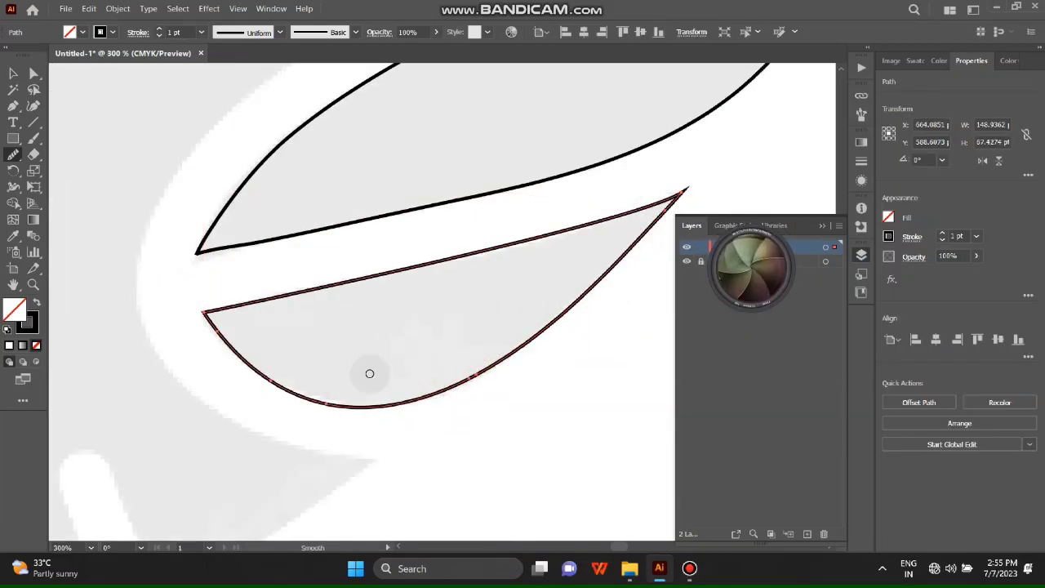
scroll(369, 373, "down", 4)
scroll(308, 259, "up", 2)
Deselect the finished feather and look over the traced feathers across the artwork
left_click(14, 72)
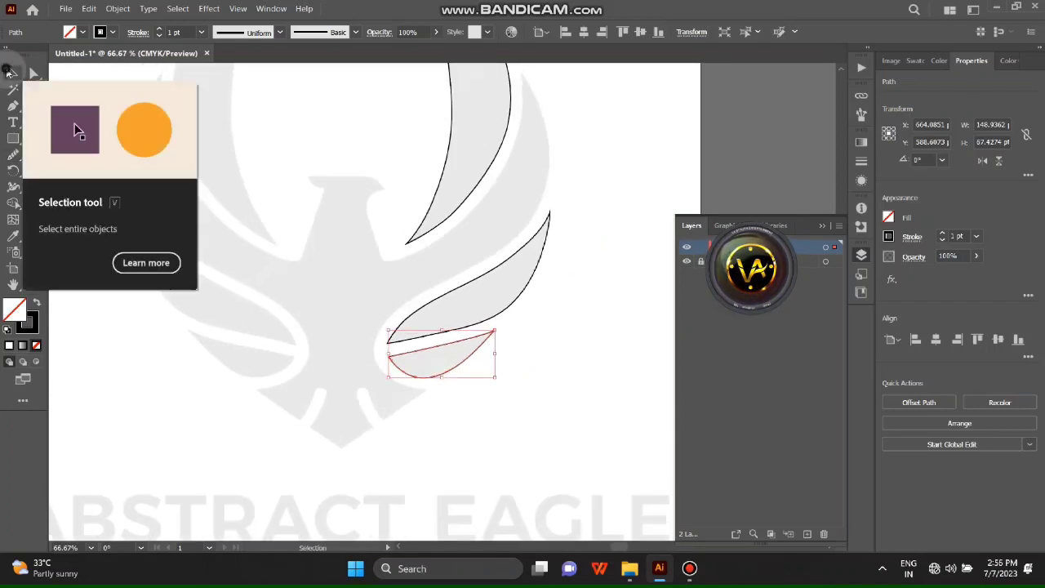
left_click(548, 341)
scroll(548, 342, "up", 5)
mouse_move(439, 205)
left_mouse_down()
mouse_move(532, 325)
mouse_move(362, 466)
left_mouse_up()
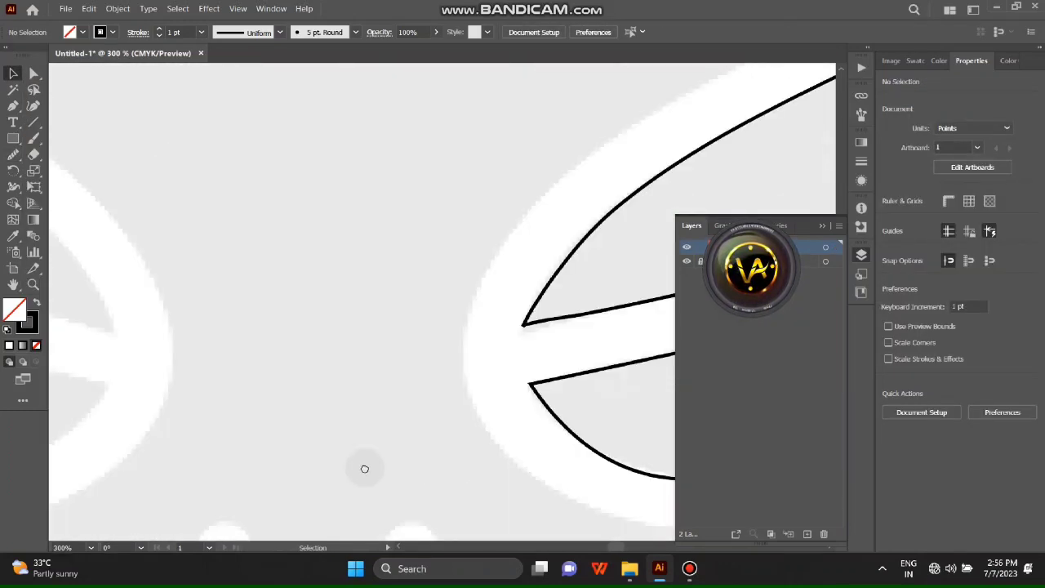
scroll(298, 190, "down", 2)
scroll(298, 189, "down", 1)
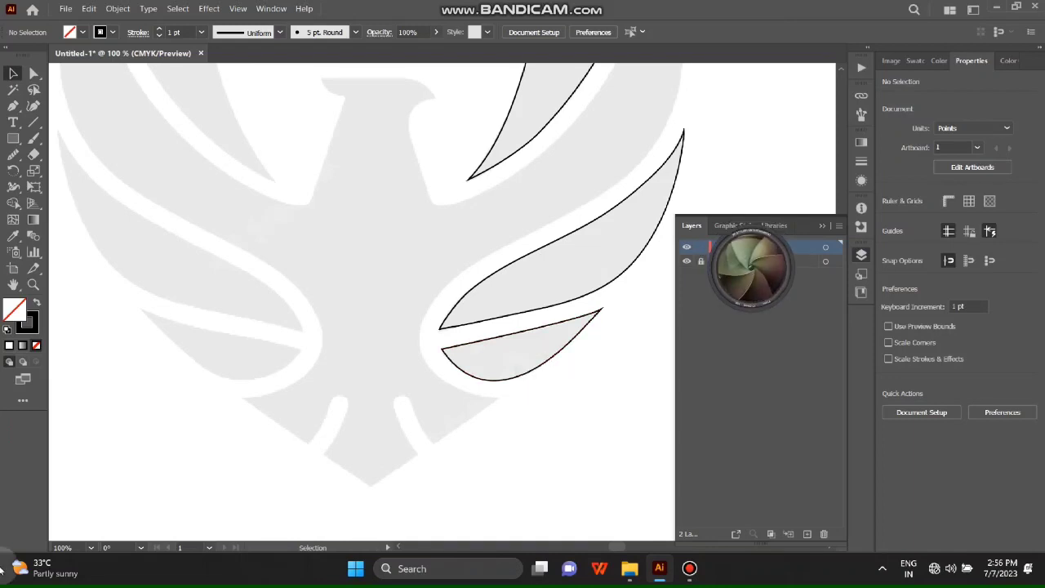
scroll(285, 433, "down", 2)
scroll(419, 419, "down", 1)
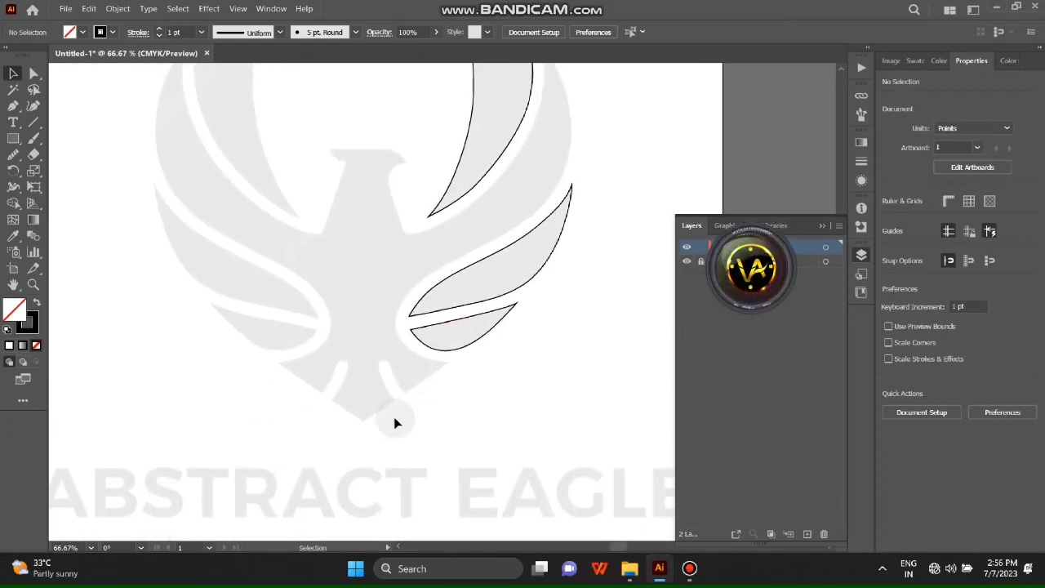
scroll(395, 419, "up", 2)
Select the crescent and both lower wing shapes and swap them to solid black fills
mouse_move(405, 441)
left_mouse_down()
mouse_move(393, 389)
mouse_move(442, 450)
left_mouse_up()
left_click(462, 191, "shift")
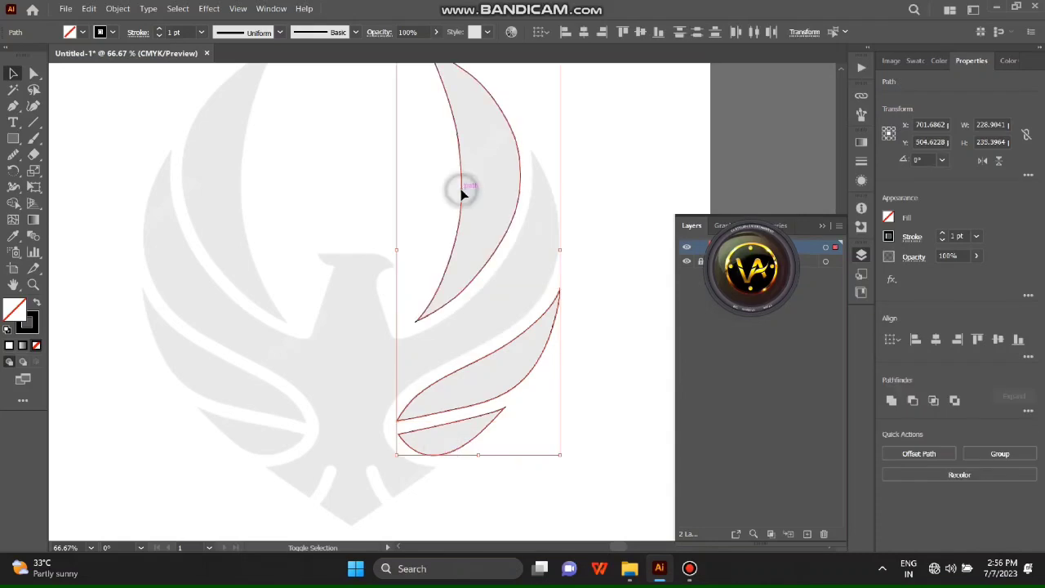
key("shift+x")
double_click(13, 309)
key("Escape")
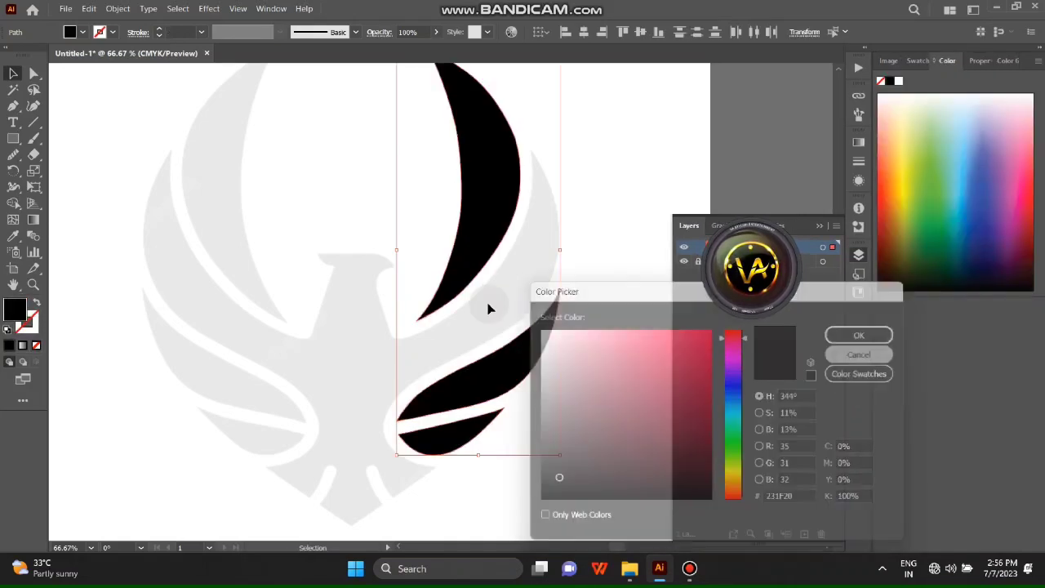
left_click(479, 203)
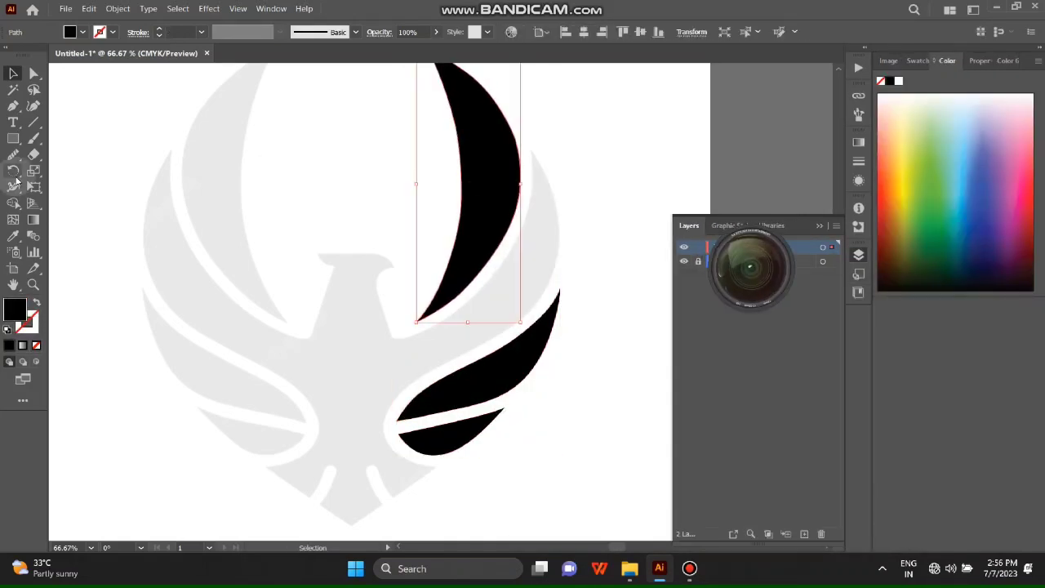
Make a vertically reflected copy of the crescent and move it to the left side
left_click_drag(13, 171, 51, 178)
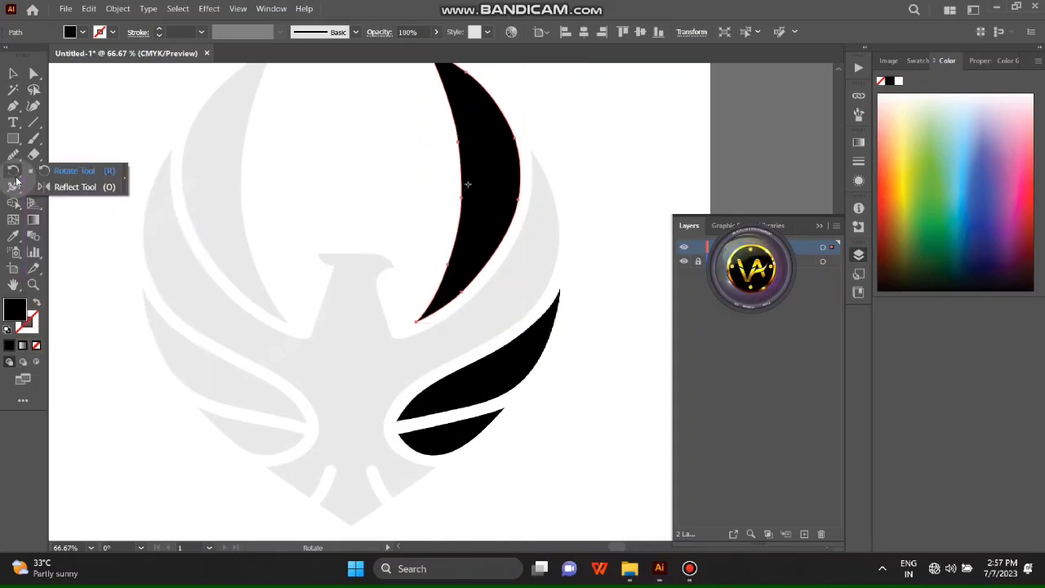
left_click(11, 74)
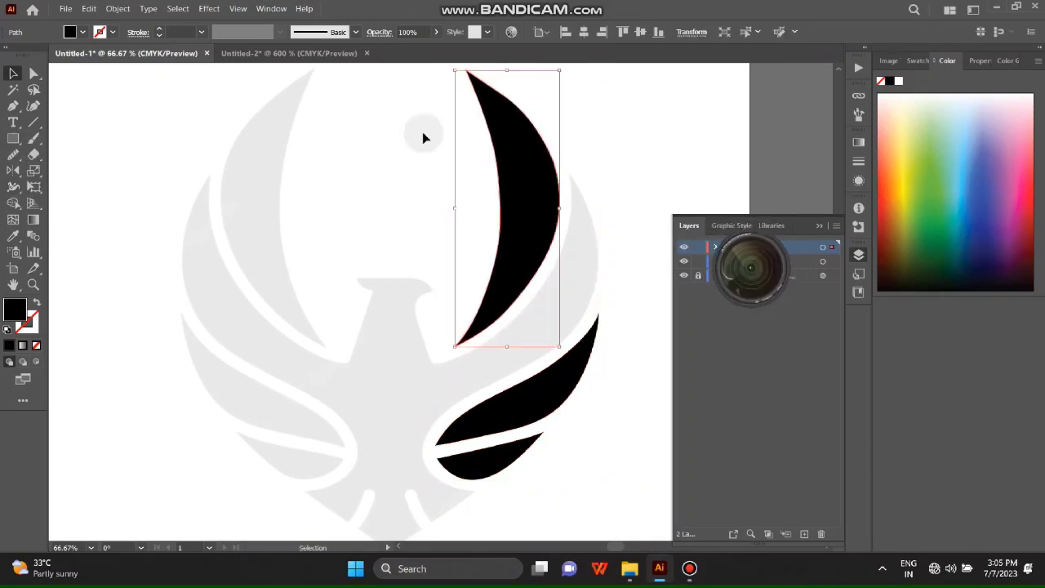
key("o")
key("Return")
key("Escape")
double_click(13, 170)
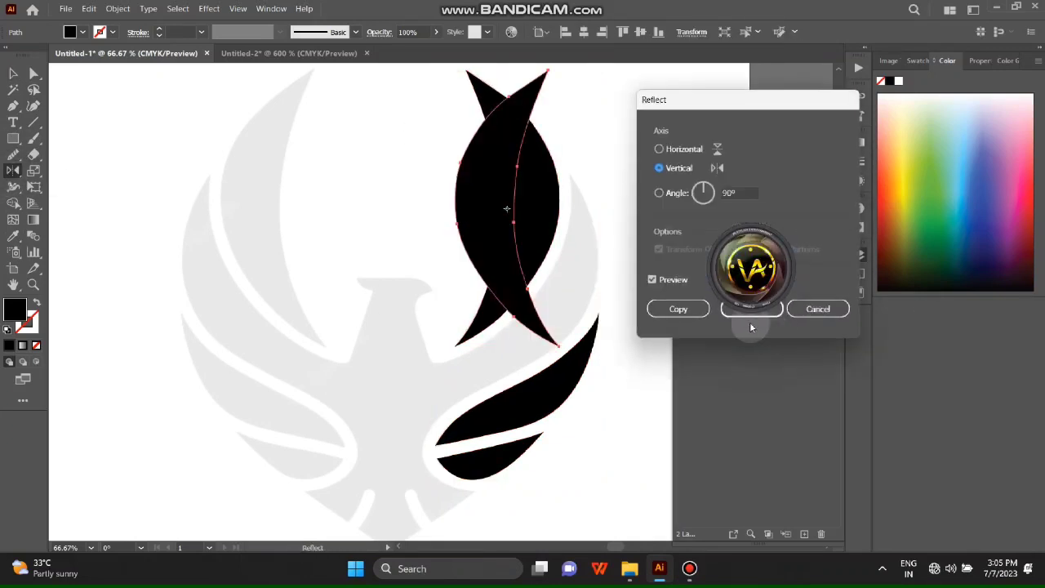
left_click(678, 309)
mouse_move(477, 228)
left_mouse_down()
mouse_move(243, 227)
mouse_move(273, 236)
left_mouse_up()
scroll(269, 226, "up", 2)
scroll(273, 236, "down", 4)
Make a vertically reflected copy of the lower-right wing and move it straight left
left_click(518, 327)
right_click(515, 325)
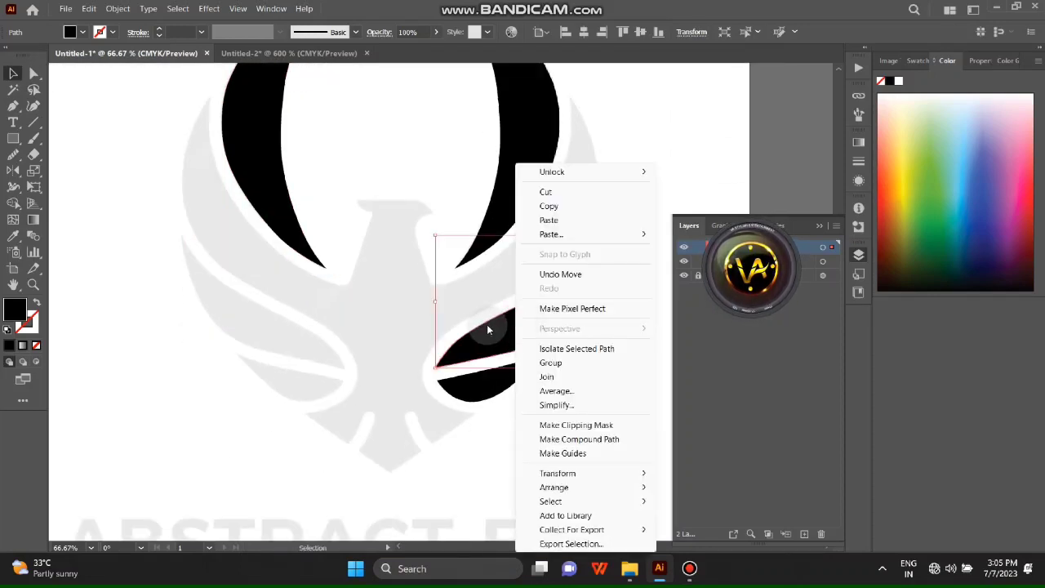
key("Escape")
left_click(13, 172)
double_click(13, 170)
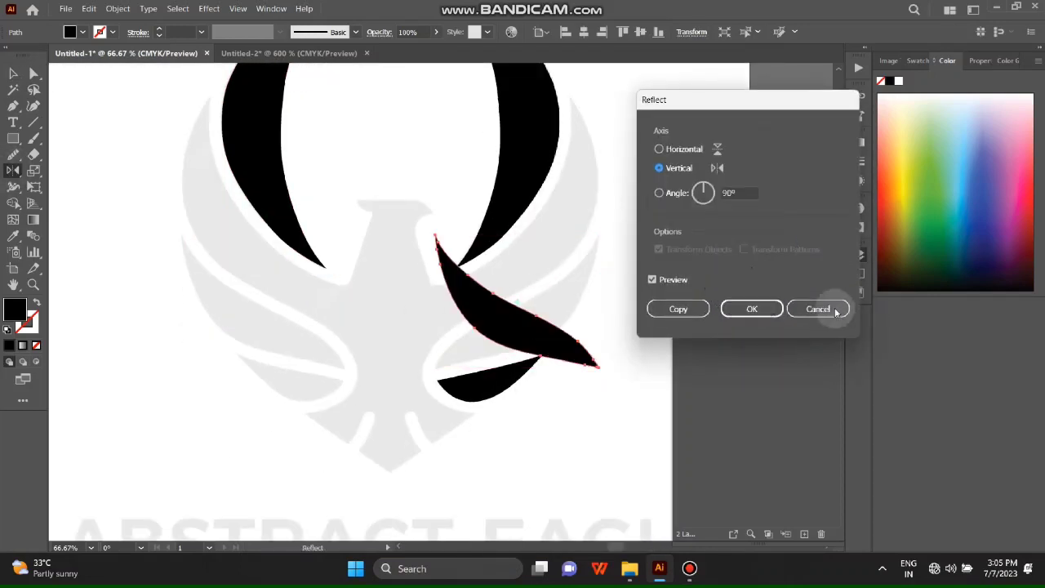
left_click(656, 147)
key("Escape")
key("v")
scroll(569, 391, "down", 1)
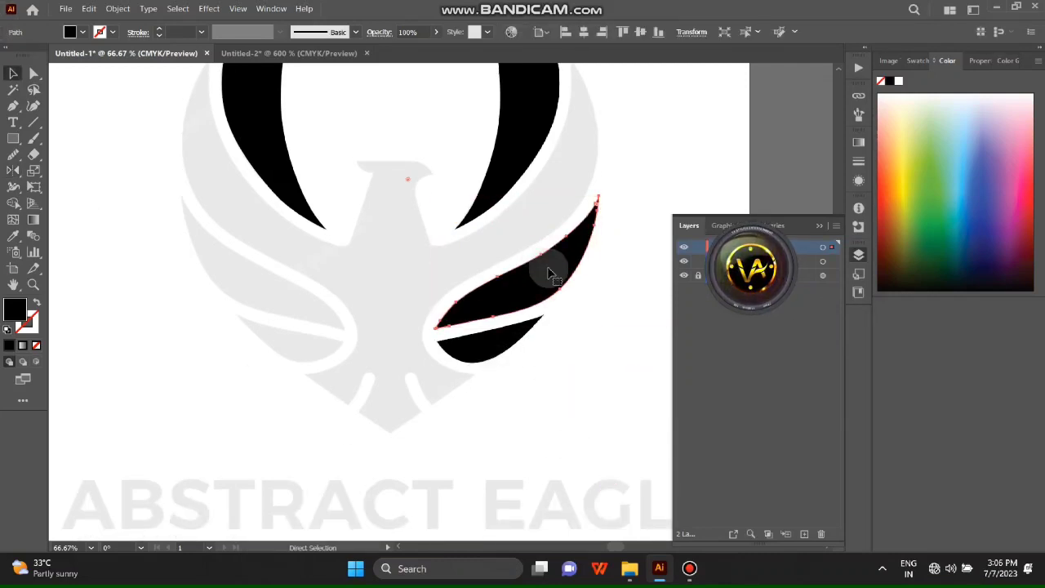
double_click(13, 172)
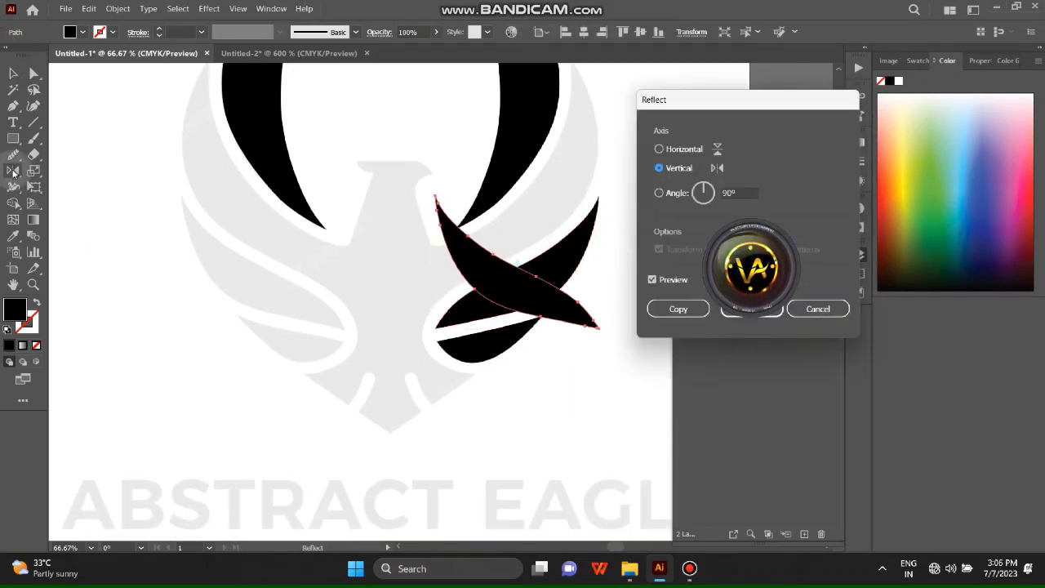
left_click(679, 309)
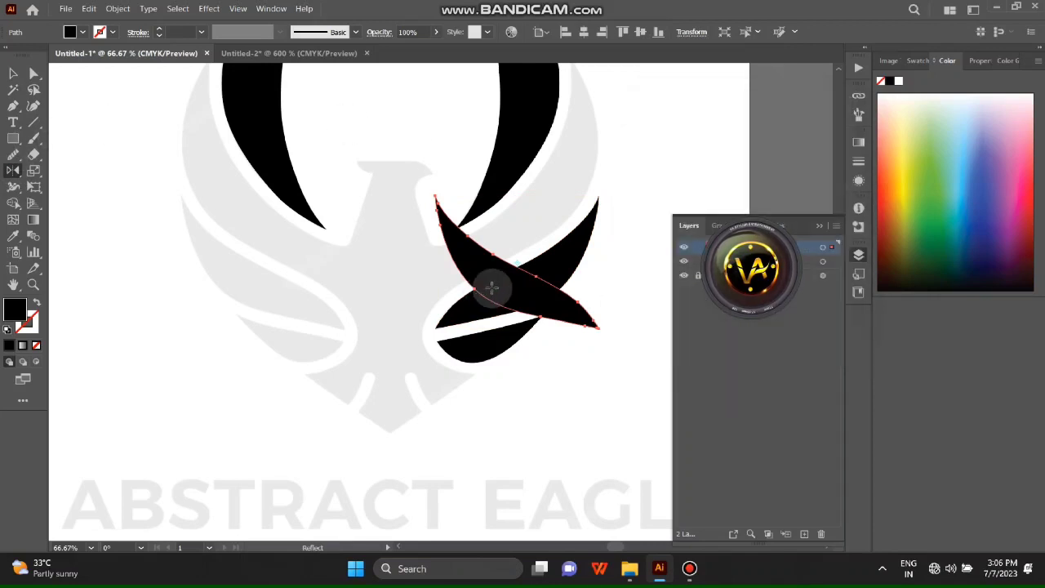
key("v")
left_click_drag(476, 297, 278, 296)
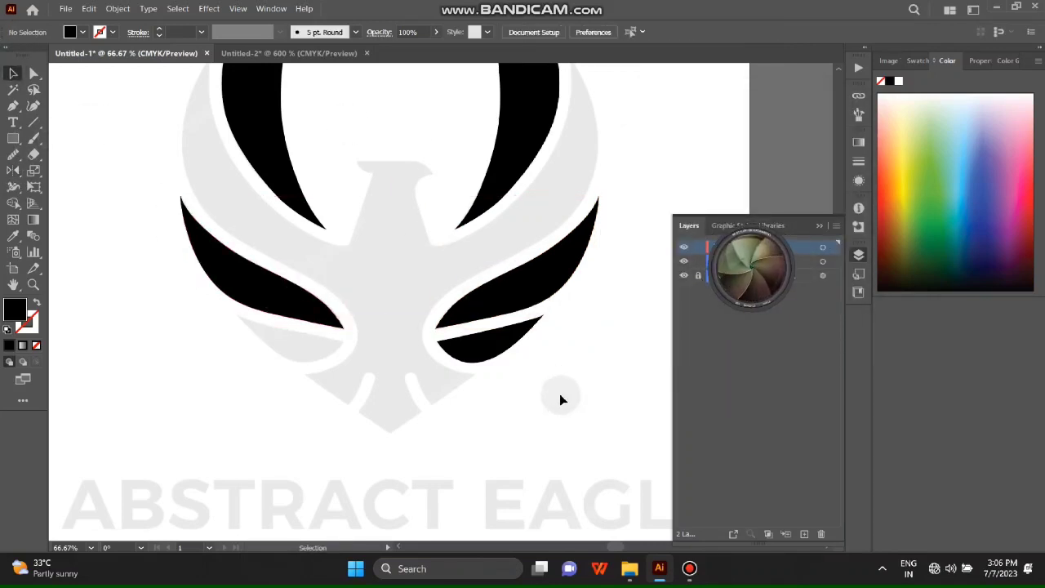
scroll(362, 366, "up", 2)
Reflect a copy of the small lower wing piece and place it under the left wing
left_click(481, 405)
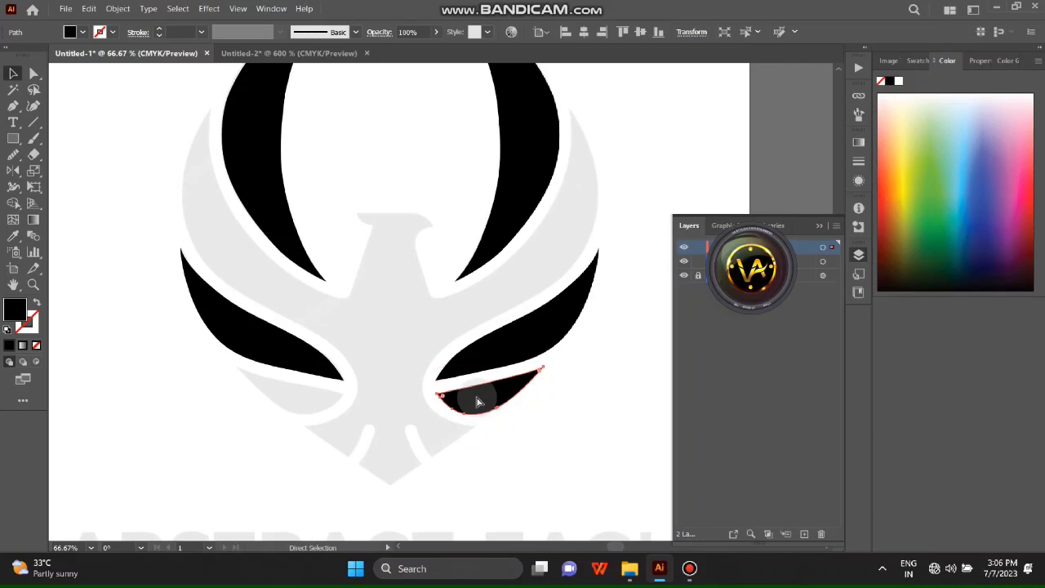
left_click_drag(480, 403, 485, 450)
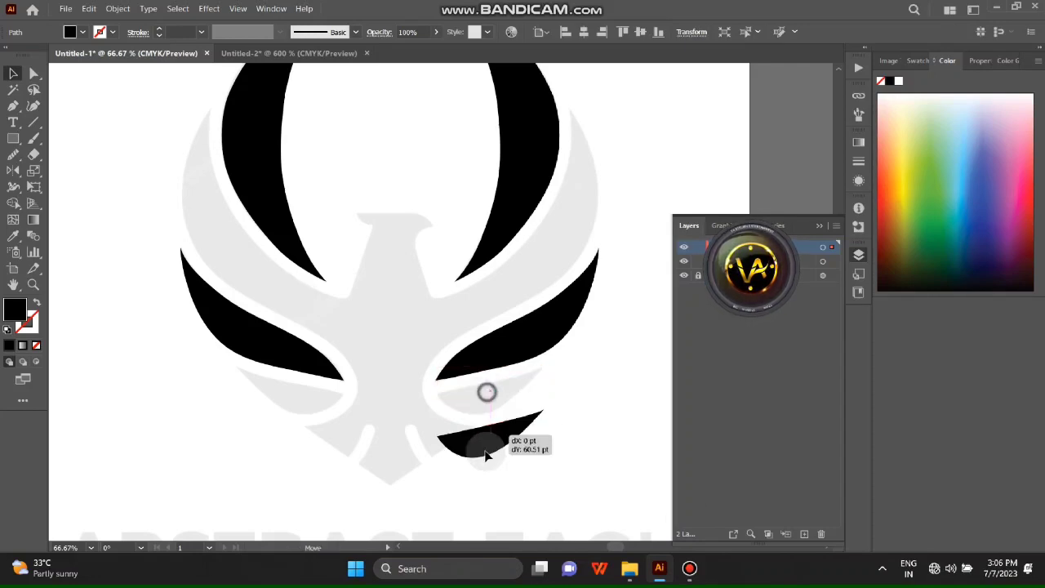
key("ctrl+z")
right_click(507, 399)
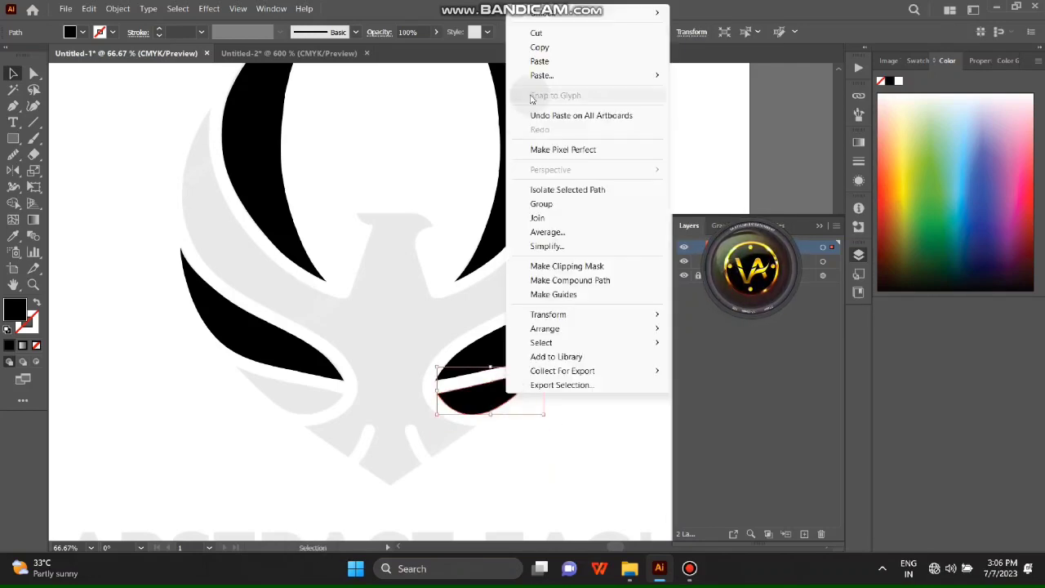
left_click(548, 315)
left_click(704, 356)
left_click(678, 305)
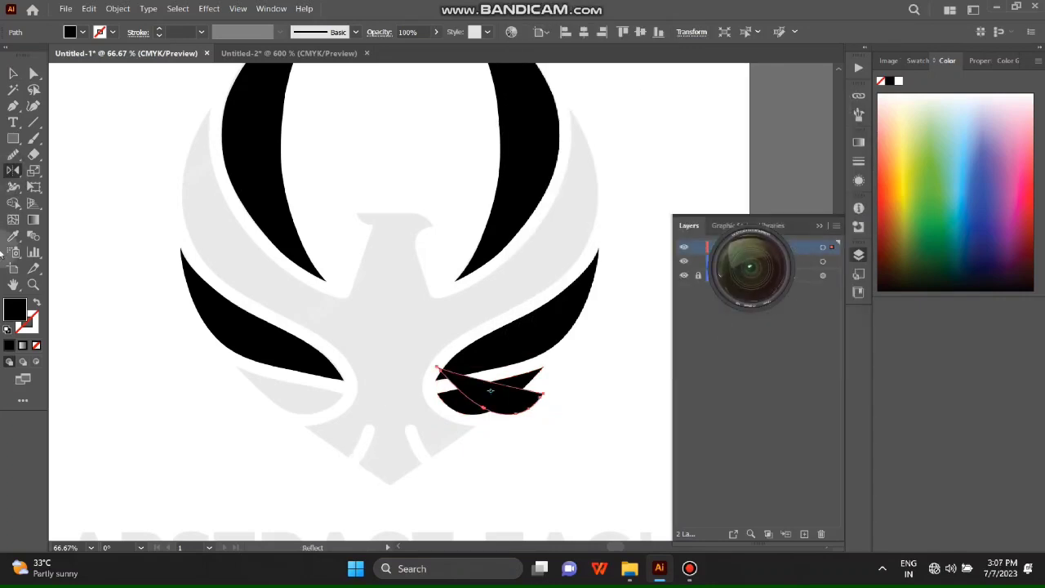
mouse_move(485, 392)
left_mouse_down()
mouse_move(266, 411)
mouse_move(248, 394)
left_mouse_up()
left_click(542, 486)
Nudge the lower-left wing piece slightly right and zoom in on it
scroll(448, 296, "up", 1)
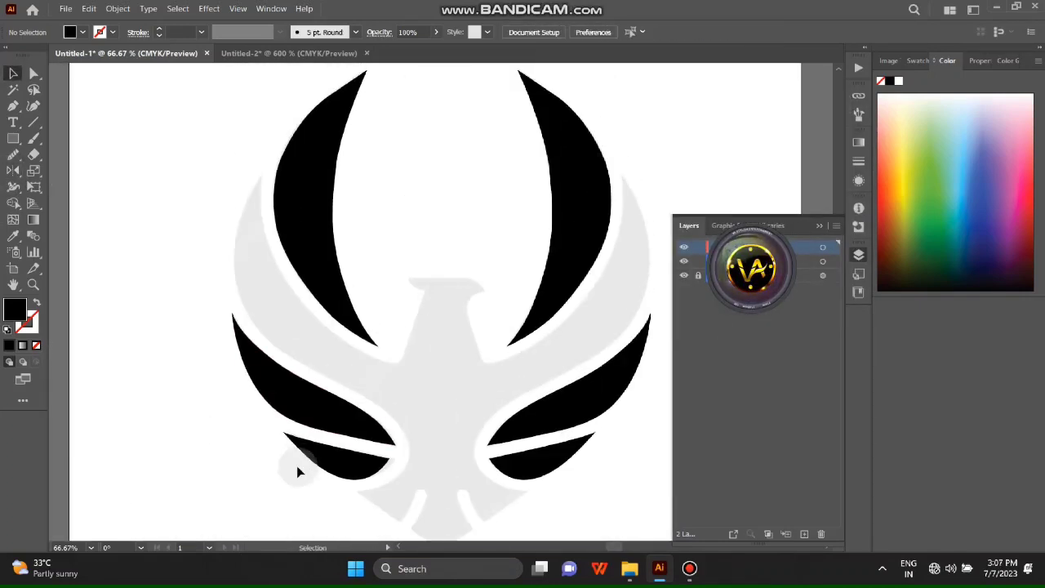
left_click_drag(337, 474, 342, 474)
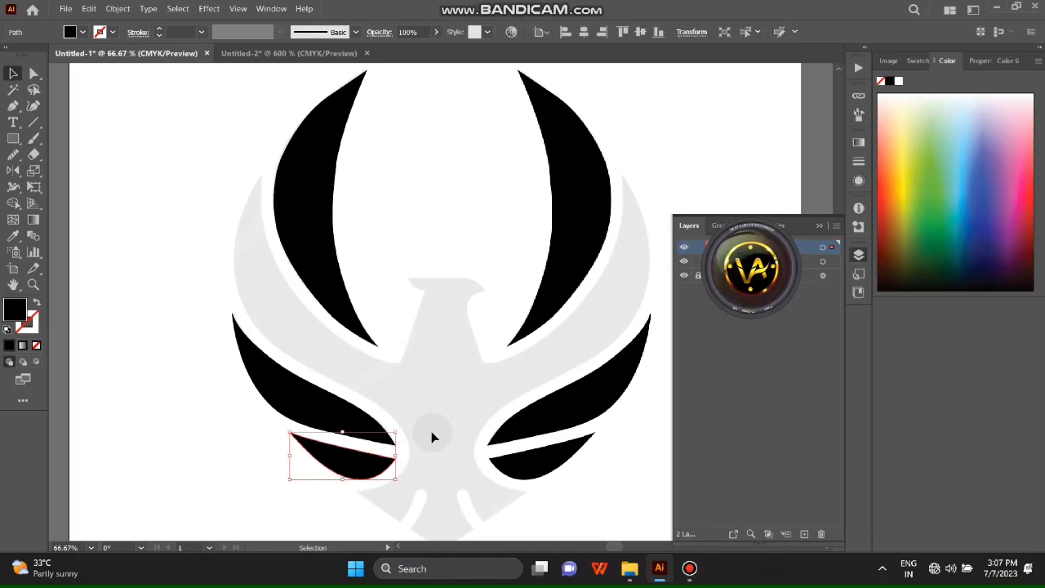
key("ctrl+equal")
left_click_drag(466, 366, 492, 60)
key("ctrl+equal")
Pan around the zoomed-in wing edges to inspect them, then zoom back out
key("p")
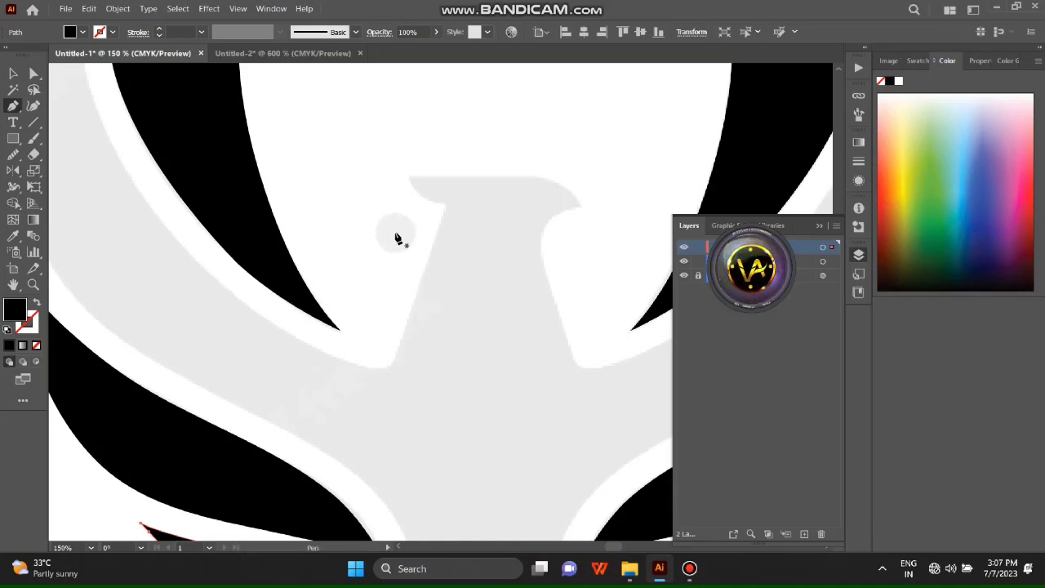
left_click_drag(397, 236, 455, 289)
left_click_drag(471, 359, 459, 174)
key("ctrl+equal")
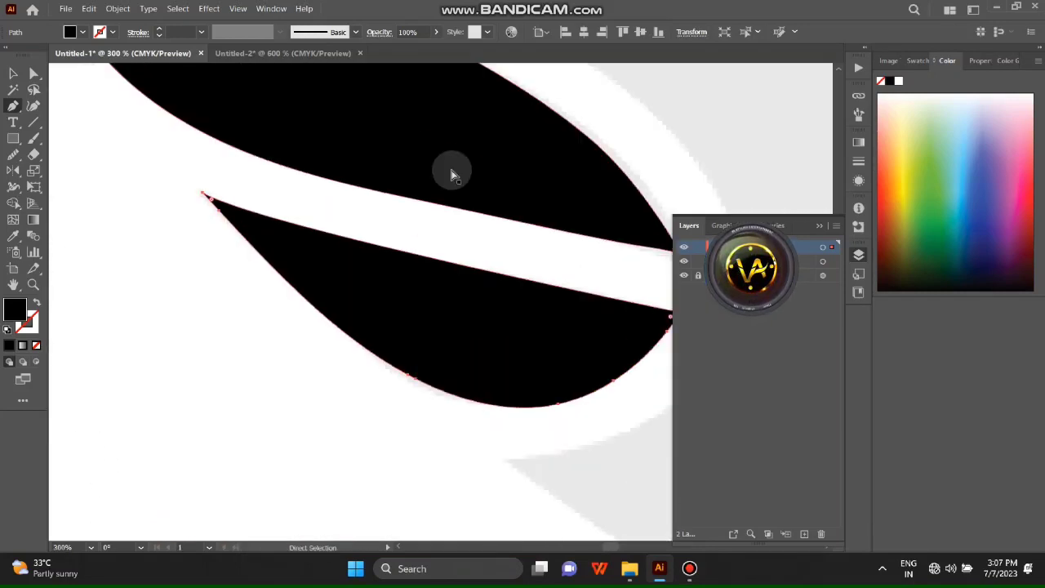
key("ctrl+equal")
key("ctrl+equal")
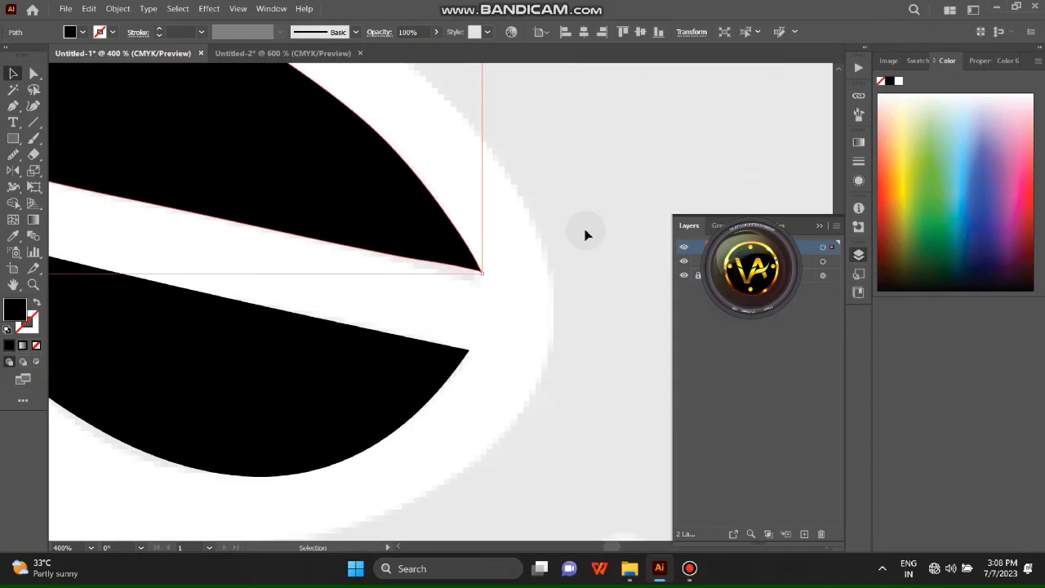
mouse_move(588, 234)
left_mouse_down()
mouse_move(451, 352)
mouse_move(203, 228)
left_mouse_up()
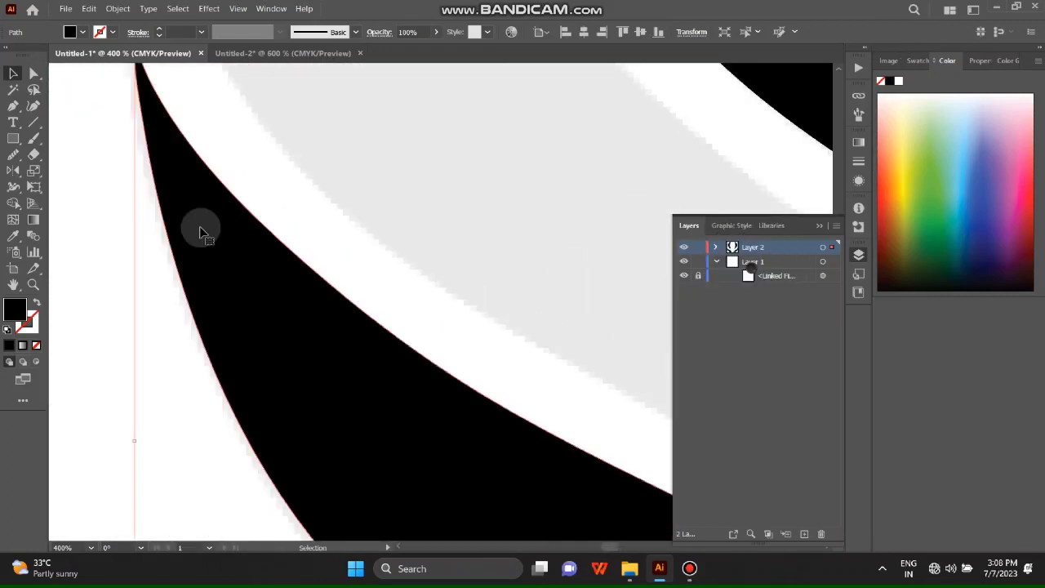
mouse_move(315, 299)
left_mouse_down()
mouse_move(271, 334)
mouse_move(483, 334)
left_mouse_up()
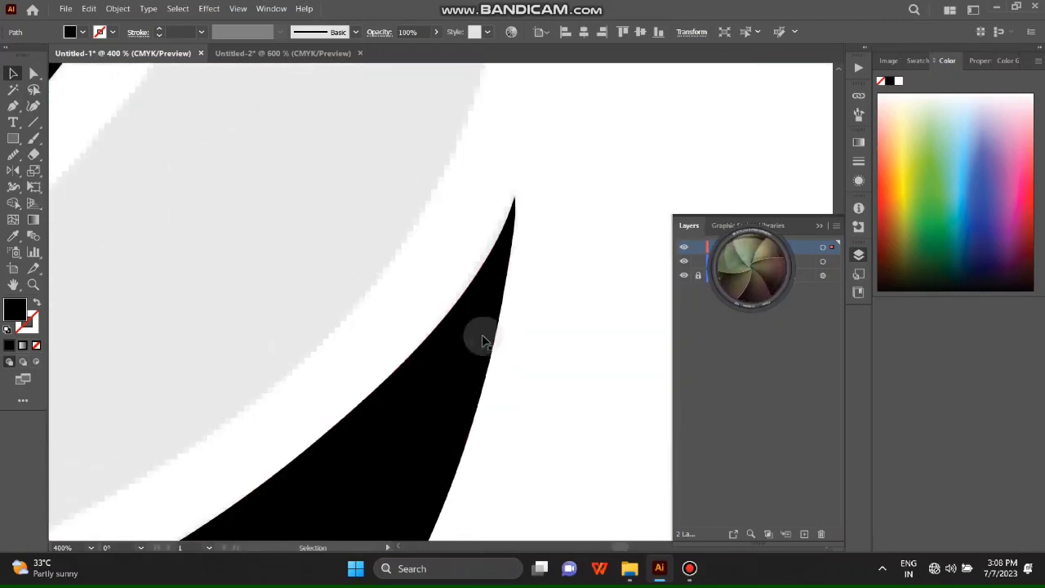
key("ctrl+1")
Start a new outline-only Pen path down the eagle's body from the wing tip
key("ctrl+minus")
key("ctrl+minus")
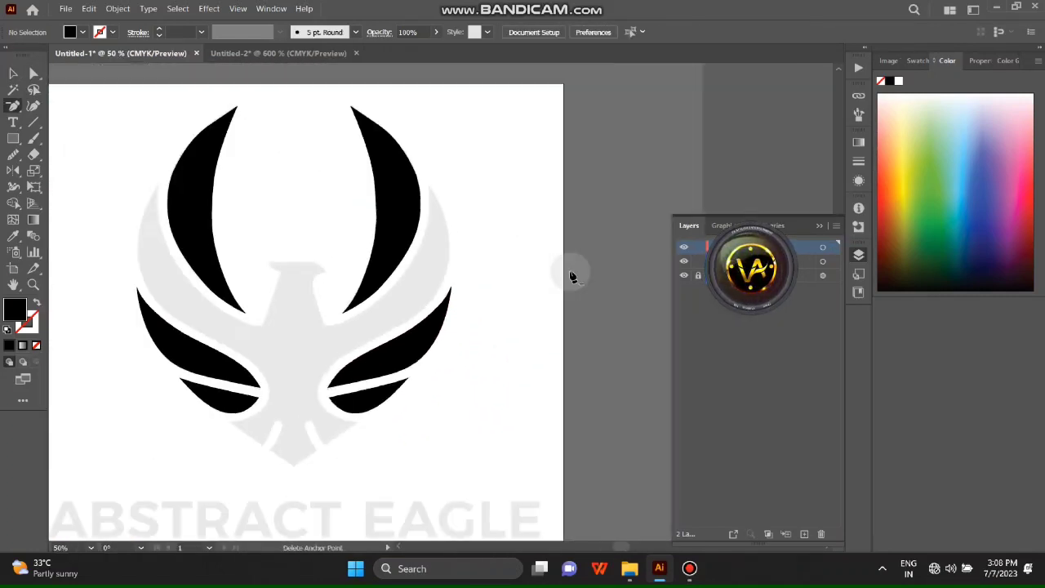
key("p")
key("ctrl+plus")
key("ctrl+plus")
key("ctrl+plus")
key("ctrl+plus")
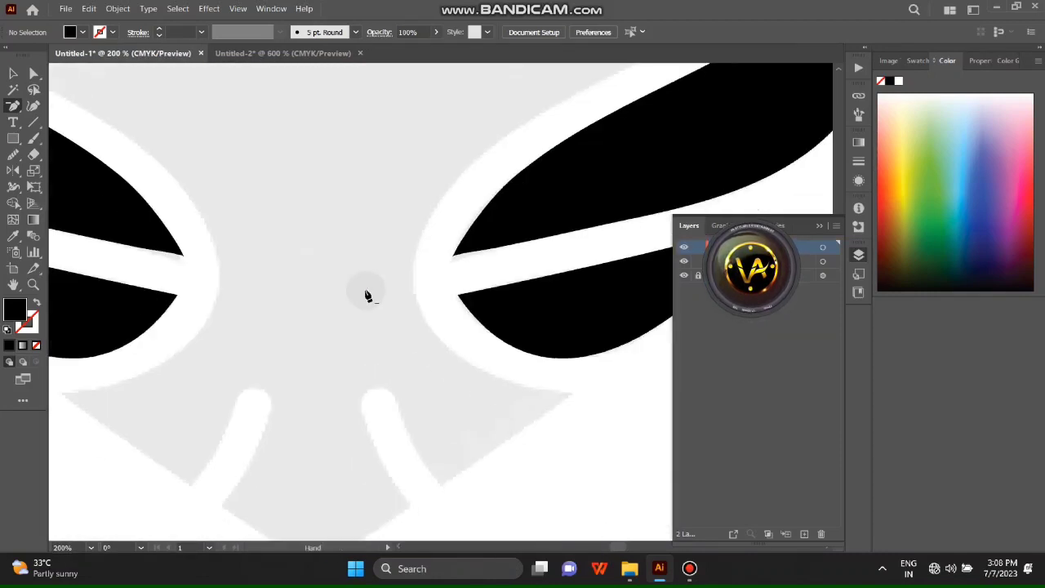
left_click_drag(351, 248, 451, 358)
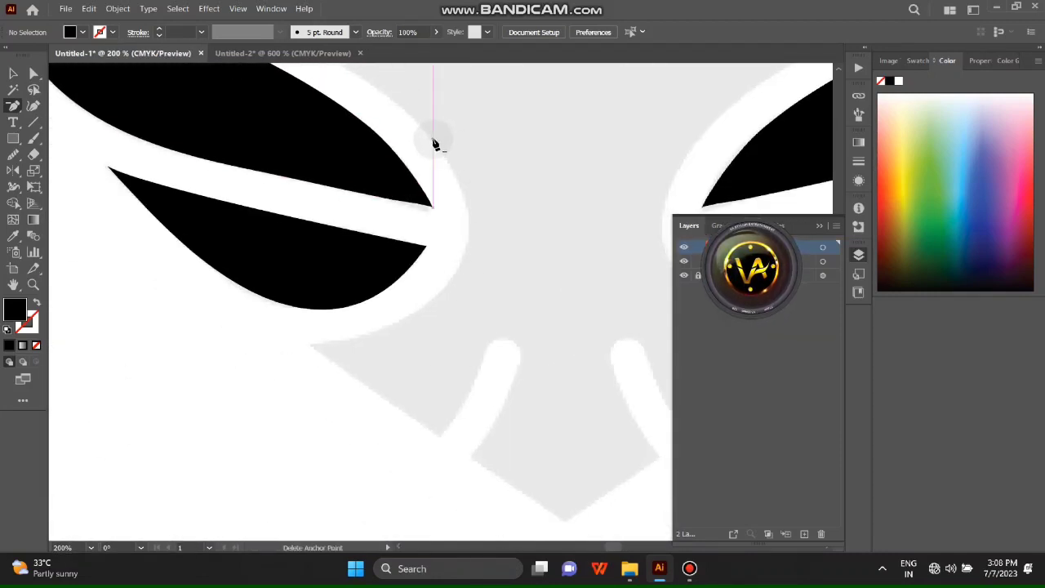
left_click(427, 131)
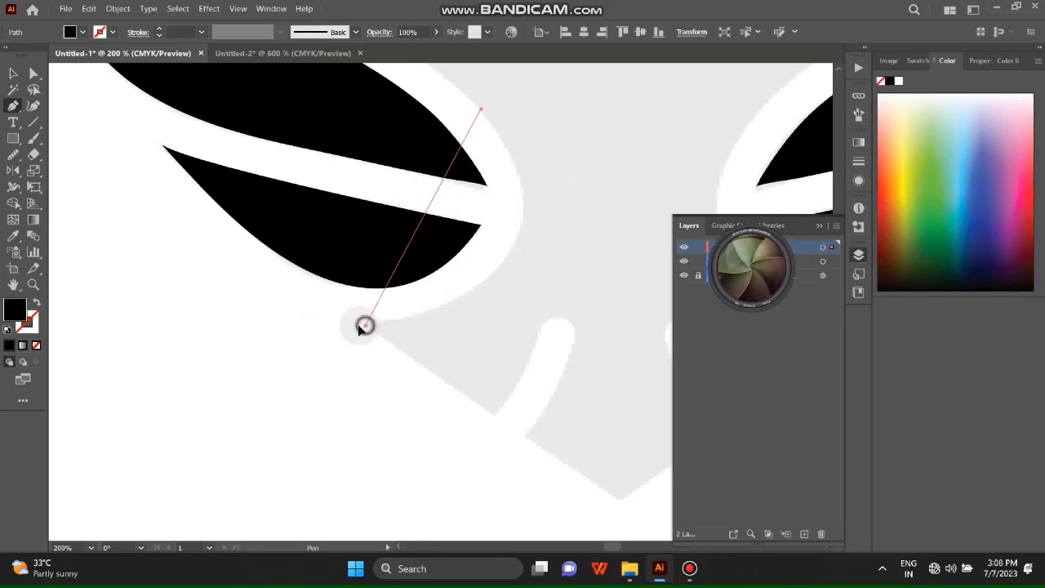
left_click_drag(365, 326, 98, 373)
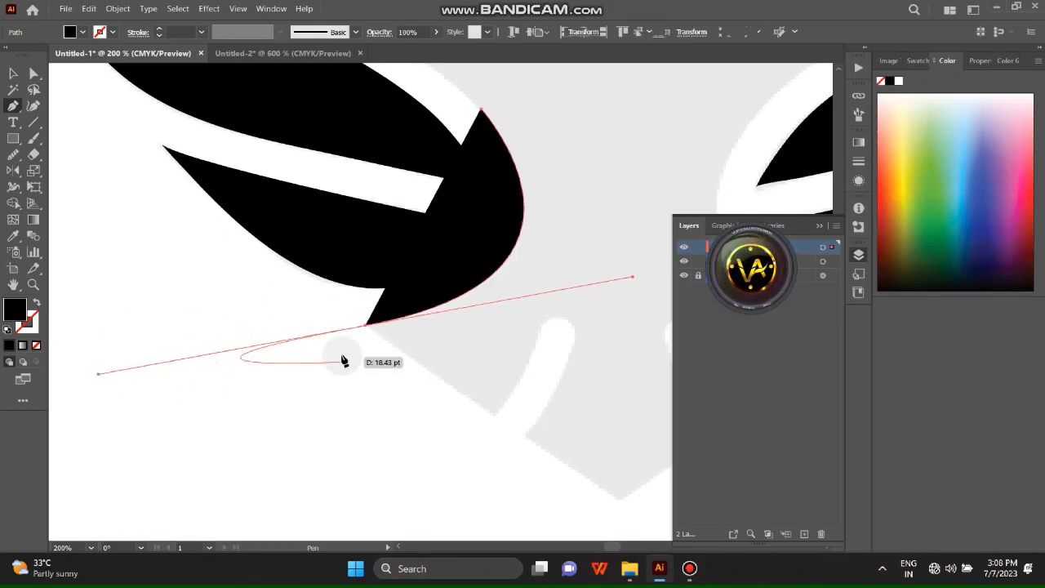
key("shift+x")
left_click(364, 326)
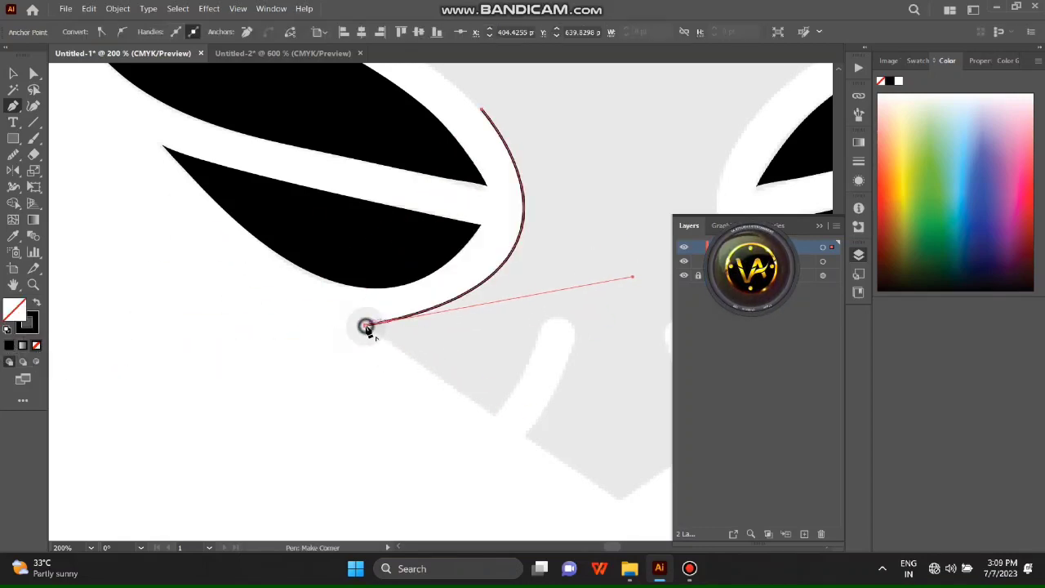
left_click(494, 413)
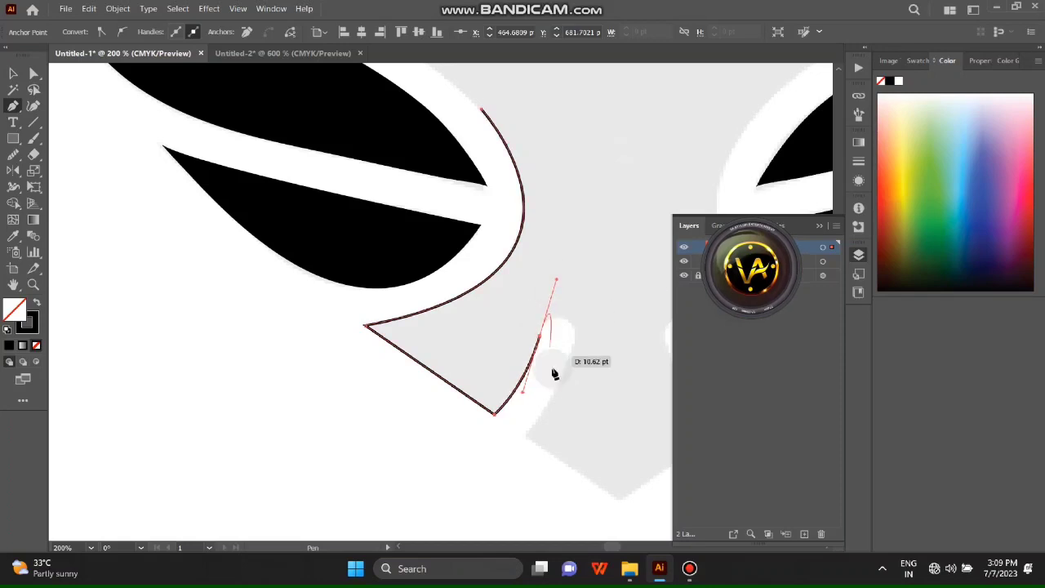
left_click_drag(576, 351, 596, 334)
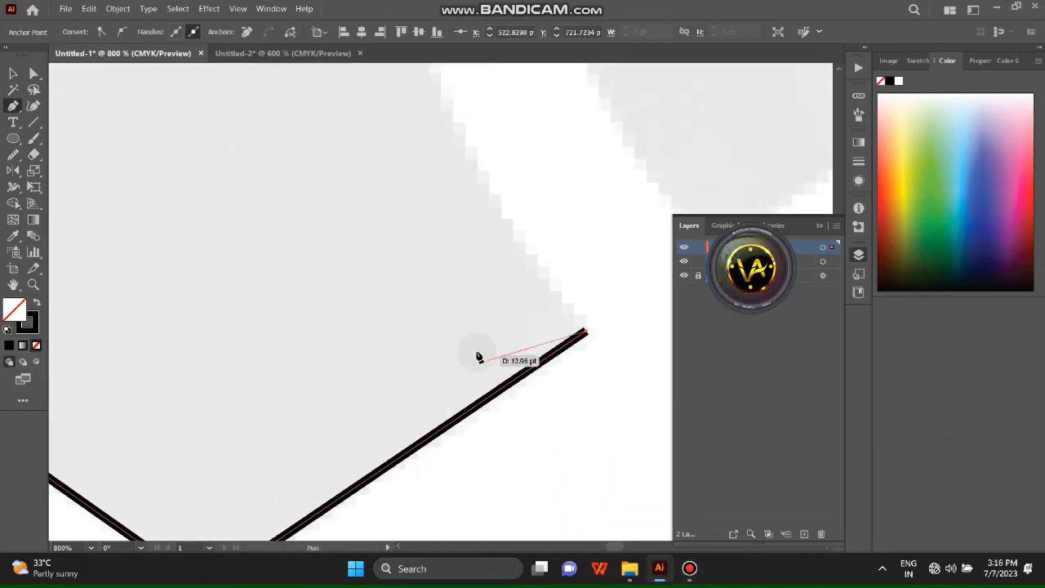
Curve the outline up and over the tail's rounded bump
scroll(435, 274, "down", 3)
scroll(384, 237, "up", 1)
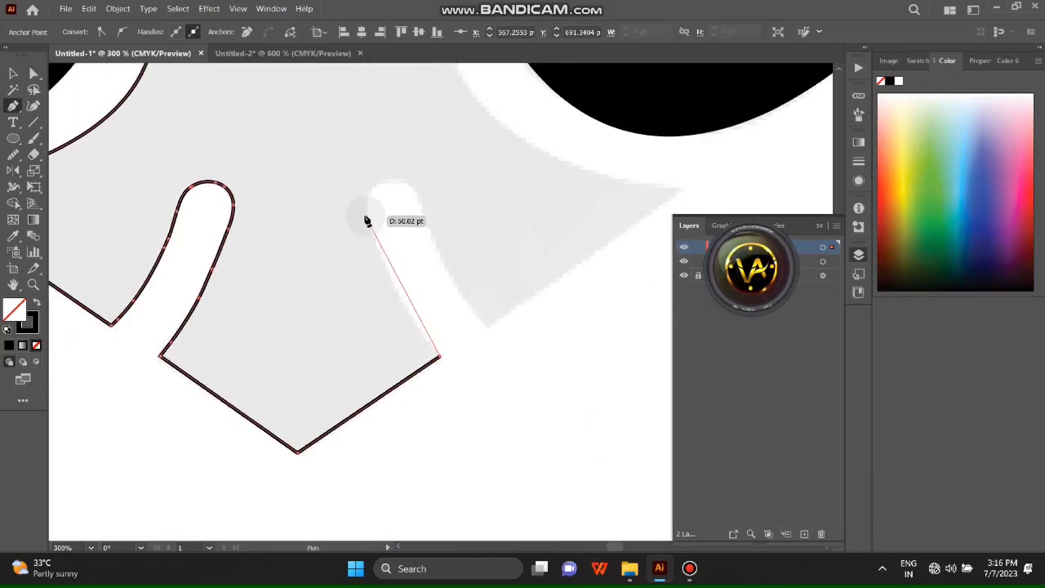
left_click_drag(368, 220, 354, 178)
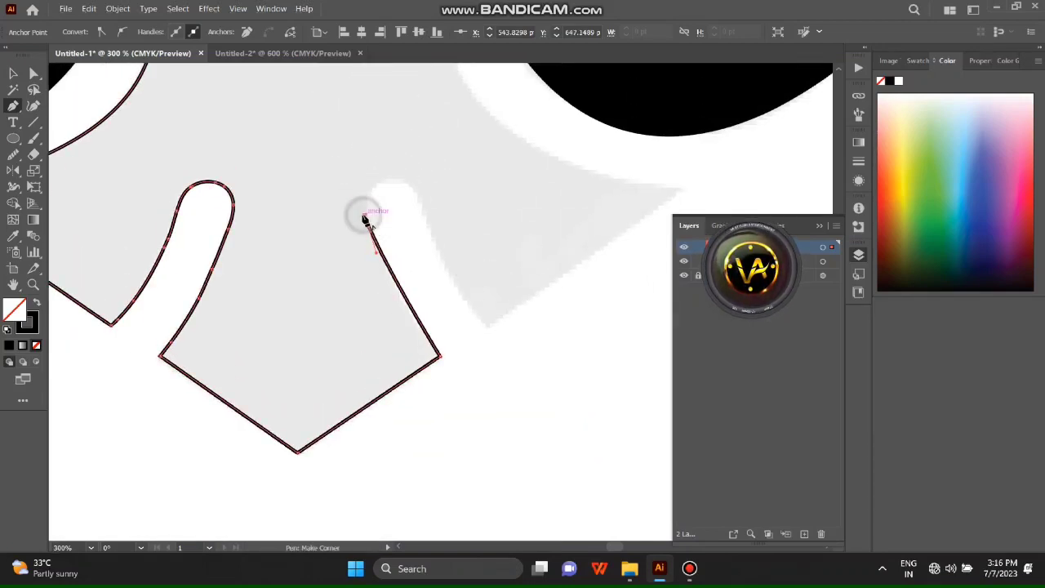
mouse_move(418, 198)
left_mouse_down()
mouse_move(455, 233)
mouse_move(284, 254)
left_mouse_up()
scroll(468, 240, "up", 2)
scroll(439, 289, "up", 2)
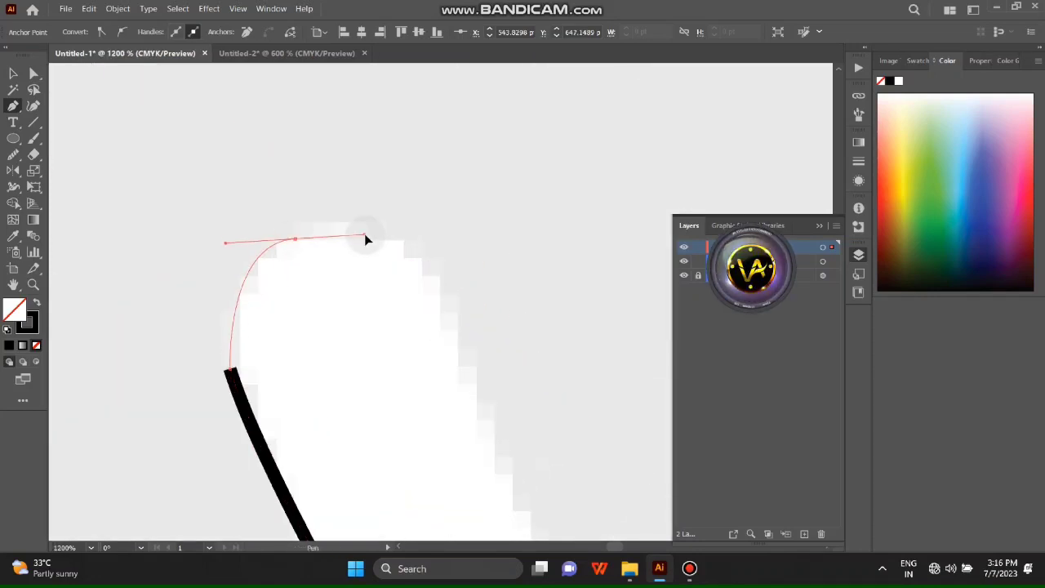
left_click_drag(376, 217, 400, 300)
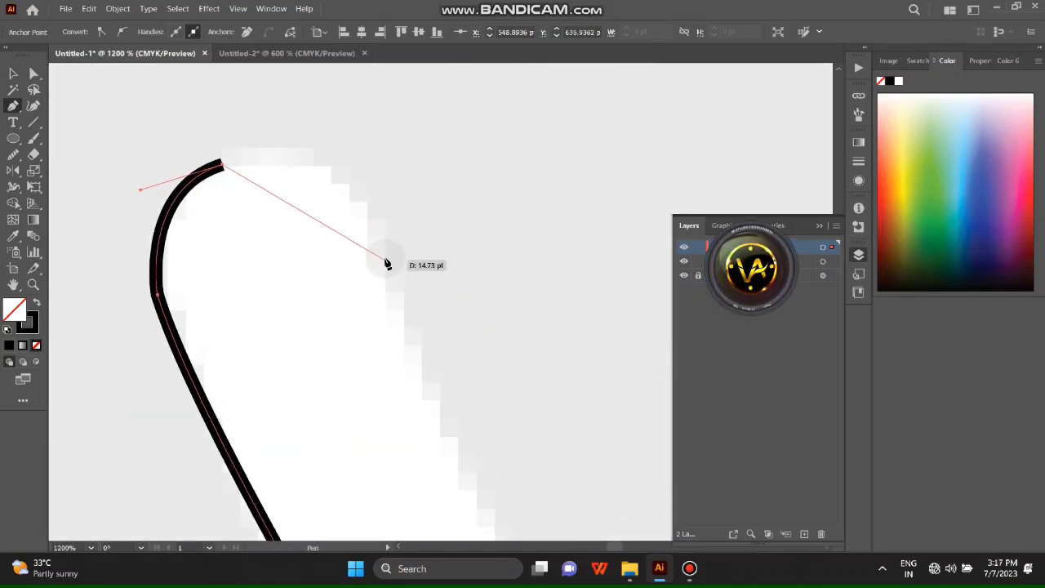
left_click_drag(387, 262, 446, 403)
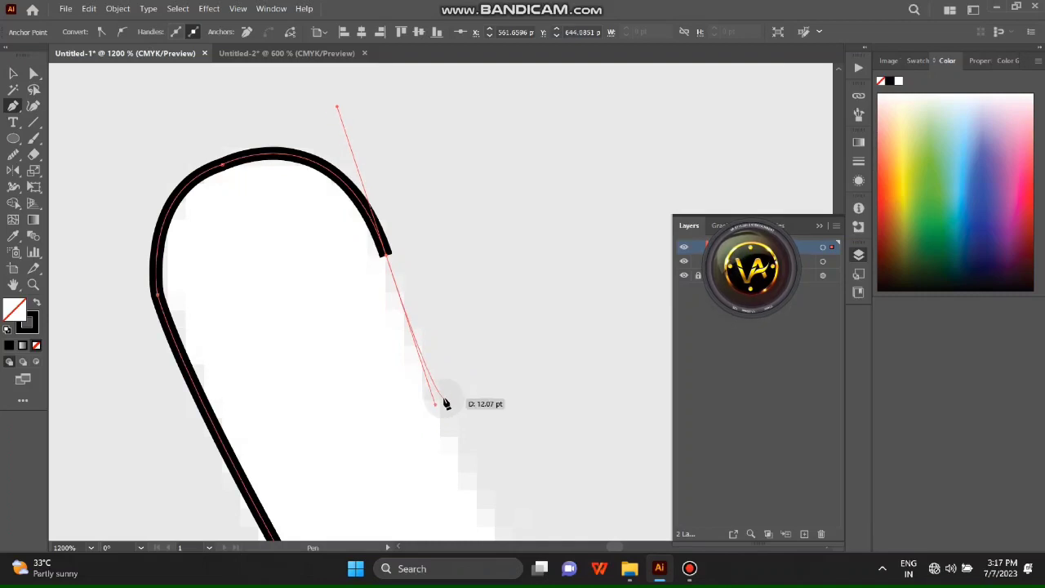
scroll(446, 402, "down", 2)
left_click_drag(446, 402, 350, 460)
Continue the outline with corner points down the bump and a curve up the body edge
left_click(505, 404)
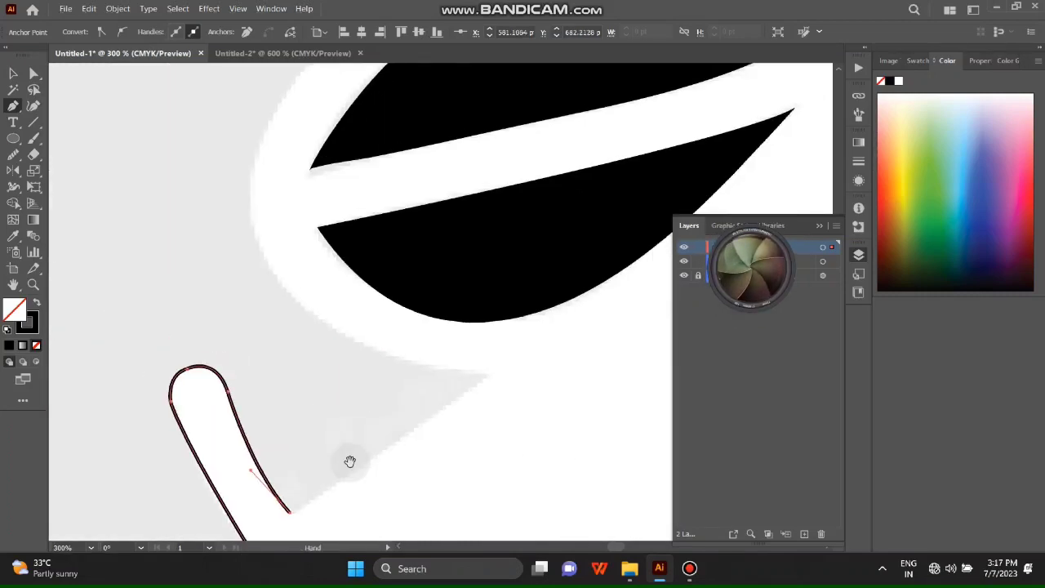
left_click(490, 368)
scroll(253, 284, "up", 2)
left_click_drag(252, 278, 266, 166)
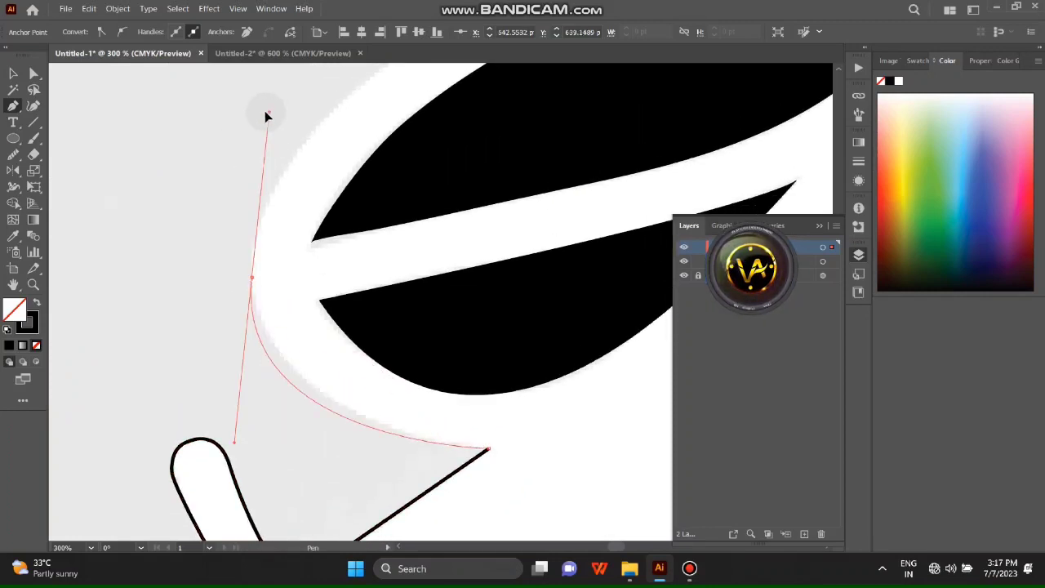
left_click_drag(233, 118, 232, 115)
scroll(254, 279, "up", 2)
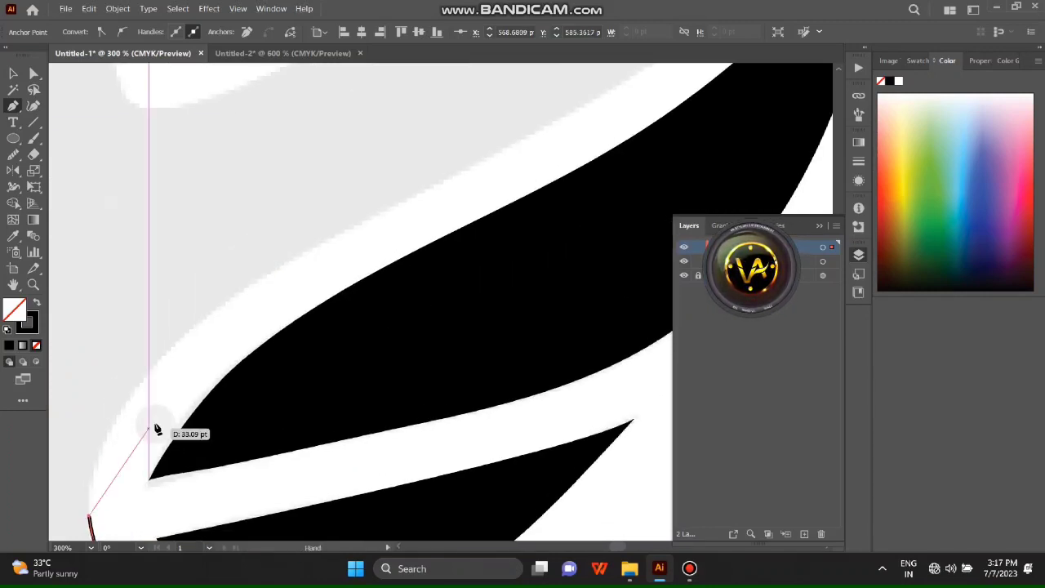
scroll(324, 362, "down", 3)
key("v")
scroll(543, 204, "up", 2)
scroll(537, 374, "down", 1)
Run the Smooth tool along the outline around the tail's upper bump
scroll(538, 374, "down", 5)
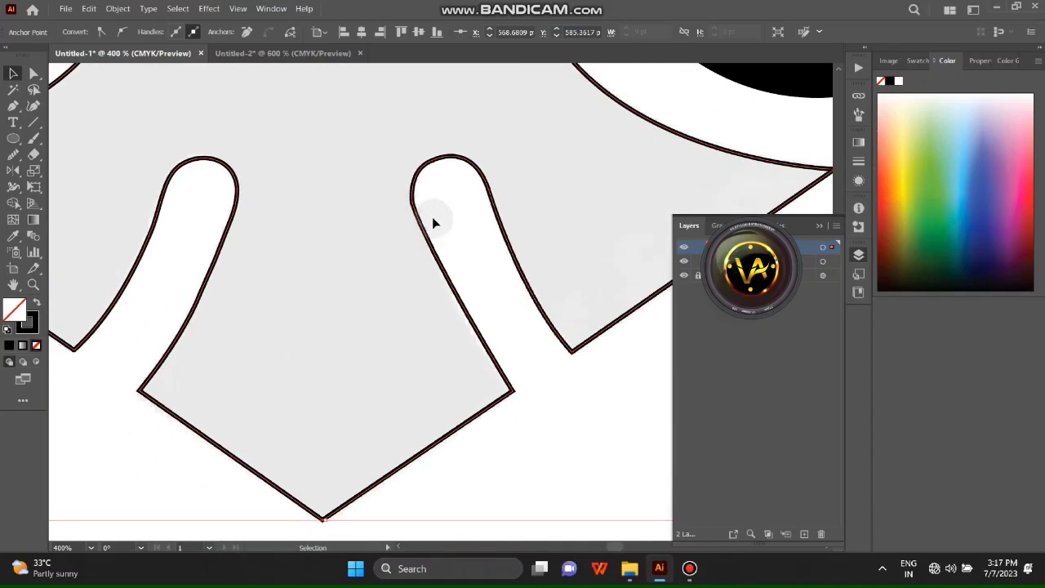
left_click(13, 153)
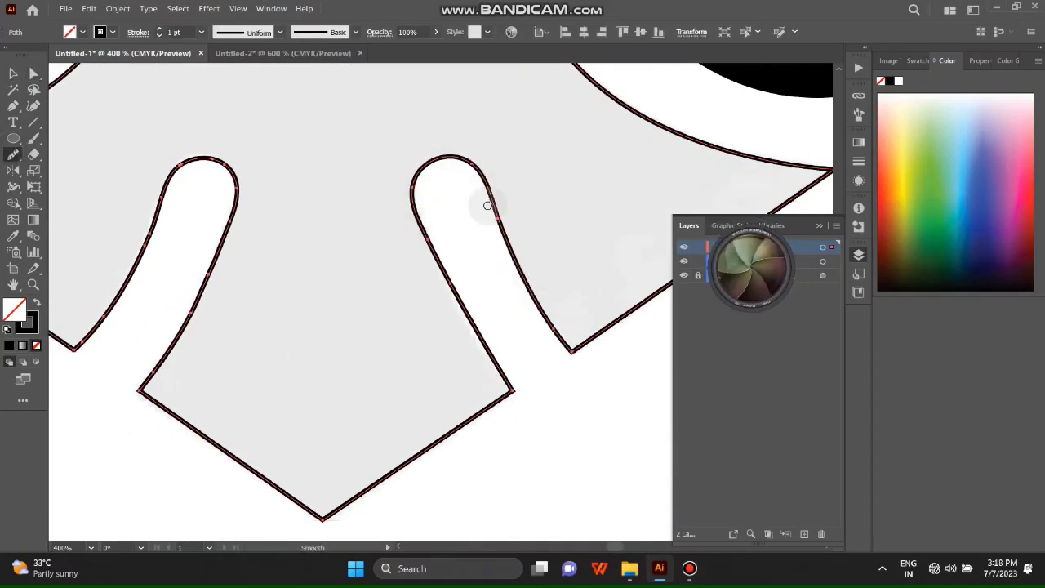
left_click_drag(418, 175, 488, 186)
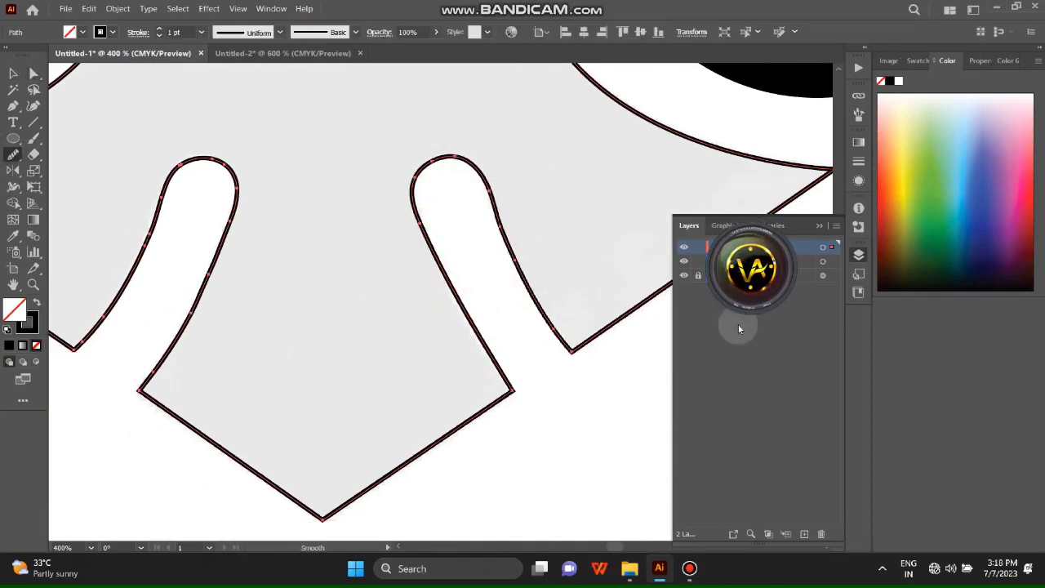
scroll(460, 196, "left", 3)
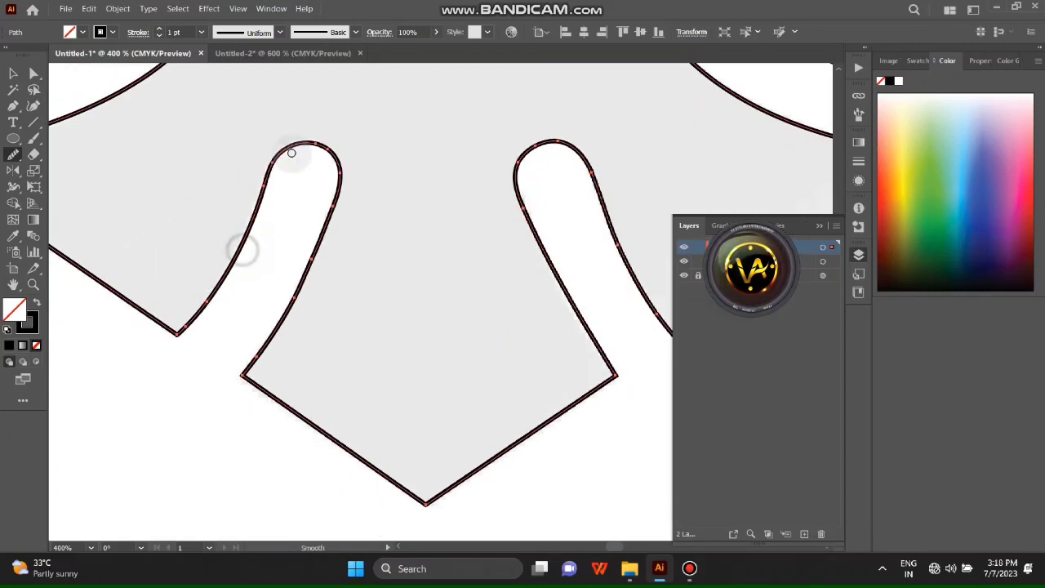
left_click(12, 72)
scroll(450, 276, "up", 5)
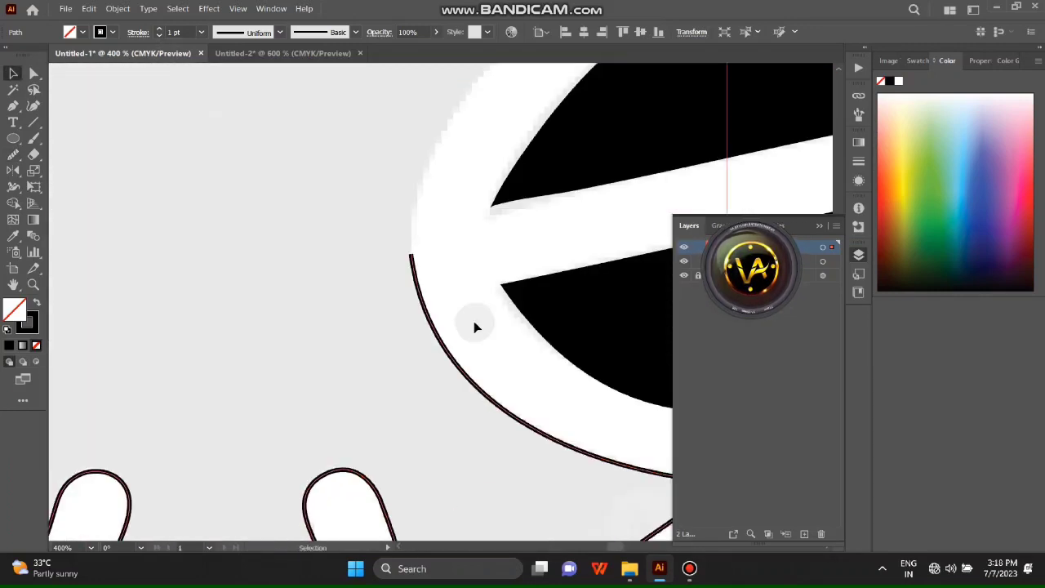
scroll(549, 70, "down", 5)
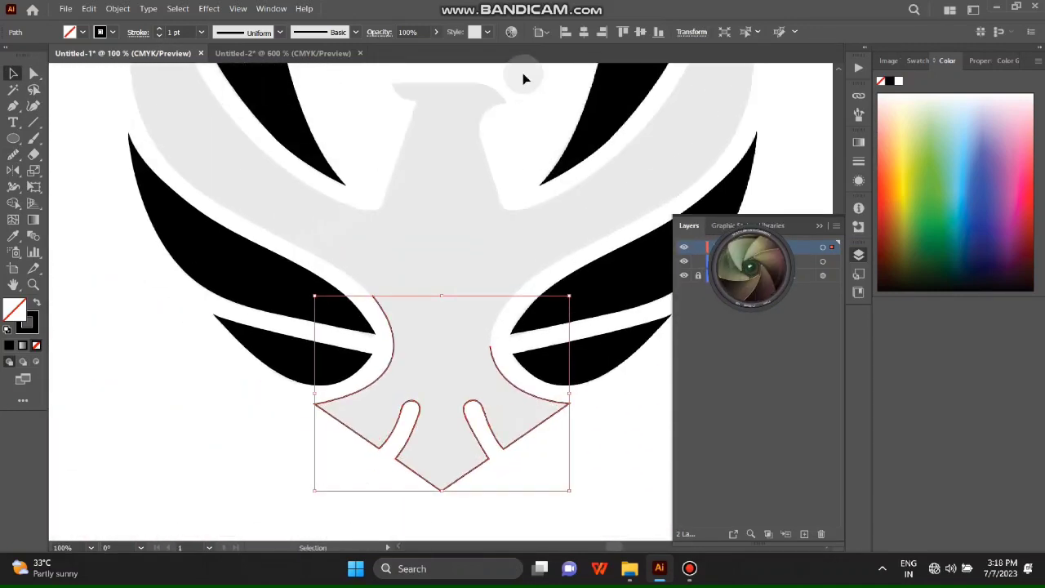
Trace smooth curved anchors up the right edge of the eagle's body
scroll(433, 155, "up", 5)
scroll(457, 163, "up", 5)
key("p")
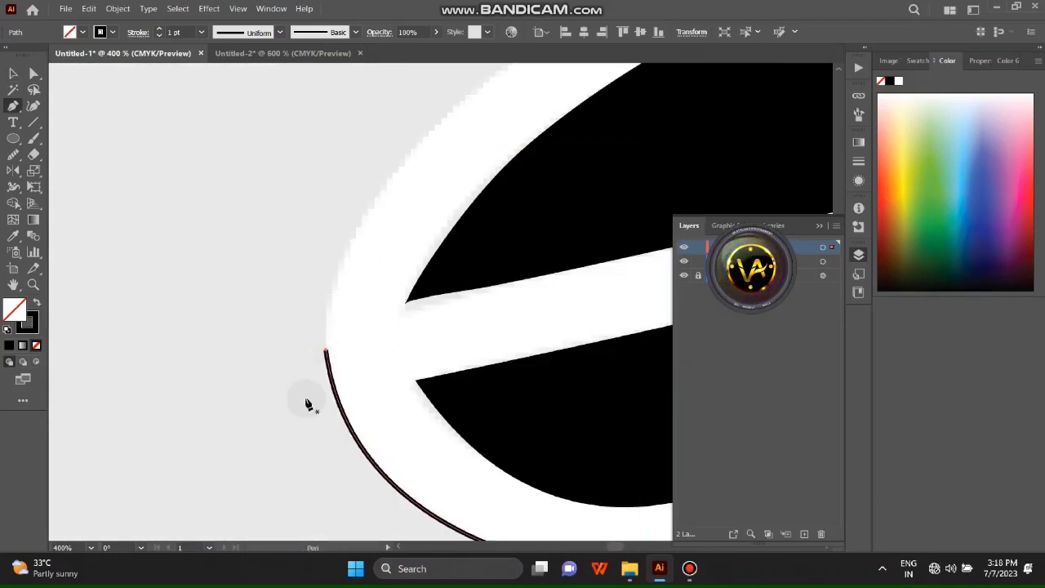
scroll(326, 349, "up", 5)
left_click_drag(266, 234, 339, 200)
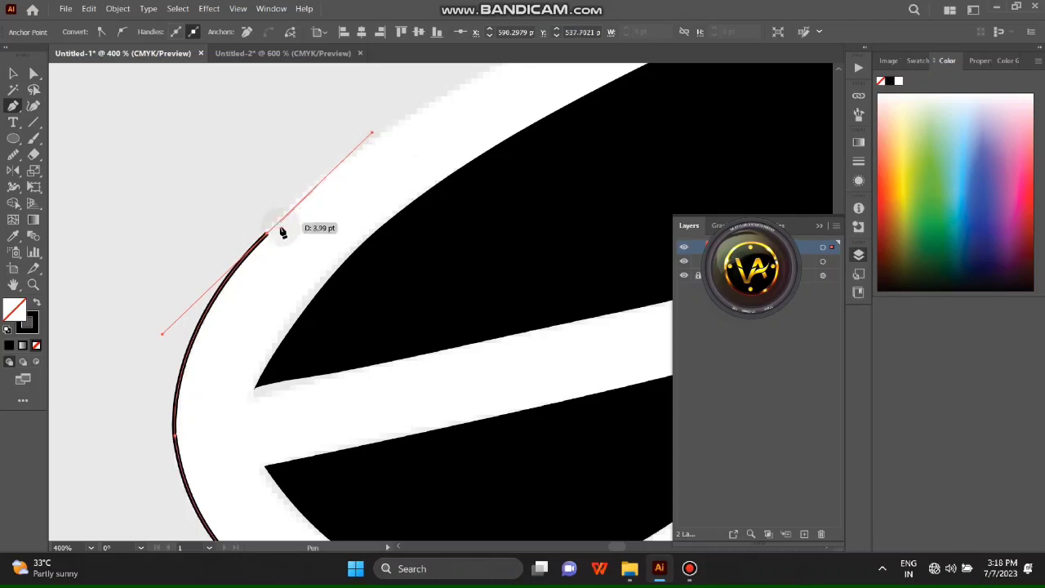
left_click_drag(451, 82, 239, 221)
left_click_drag(112, 313, 363, 187)
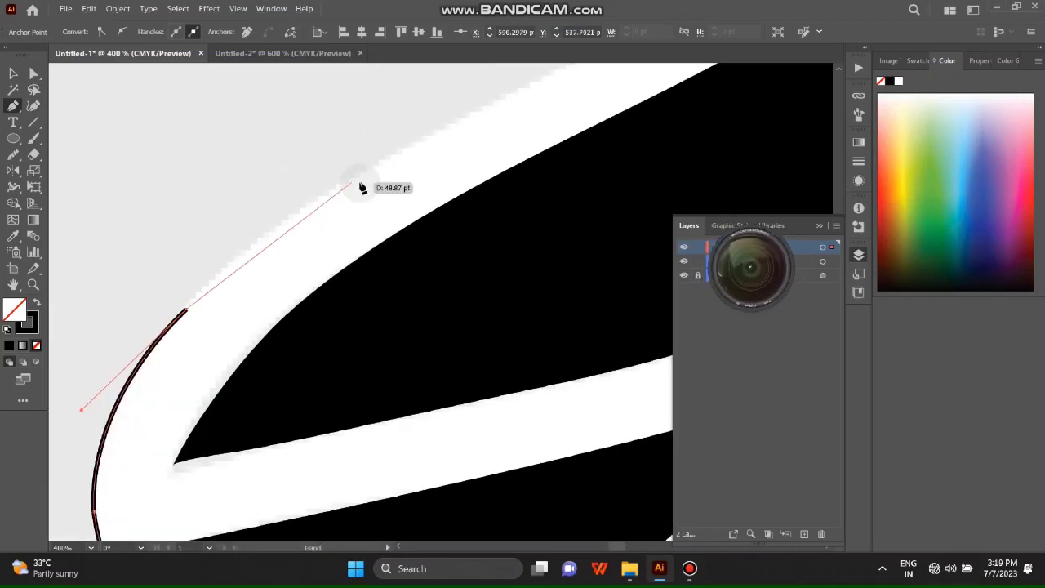
left_click_drag(493, 113, 381, 186)
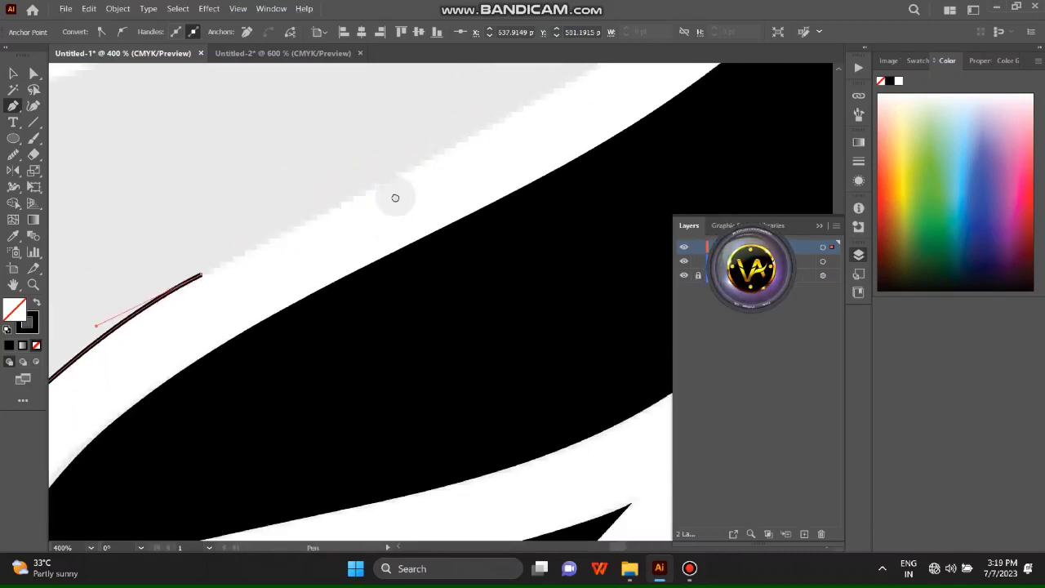
mouse_move(419, 150)
left_mouse_down()
mouse_move(270, 289)
mouse_move(421, 167)
mouse_move(397, 292)
mouse_move(369, 347)
left_mouse_up()
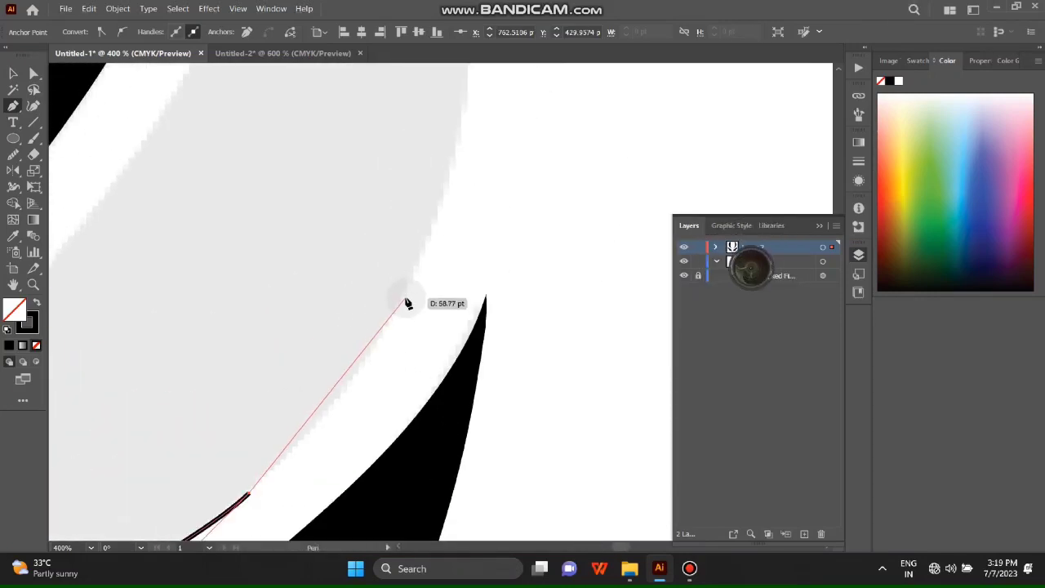
left_click_drag(404, 295, 451, 194)
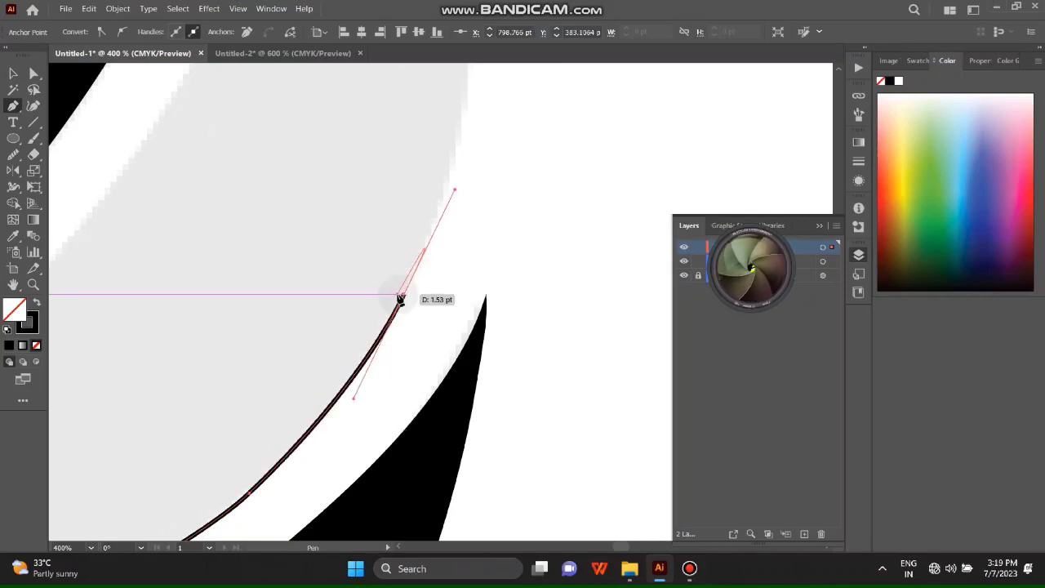
Finish the edge with corner anchors up to a sharp tip beside the upper right wing
scroll(425, 281, "up", 3)
scroll(449, 269, "up", 2)
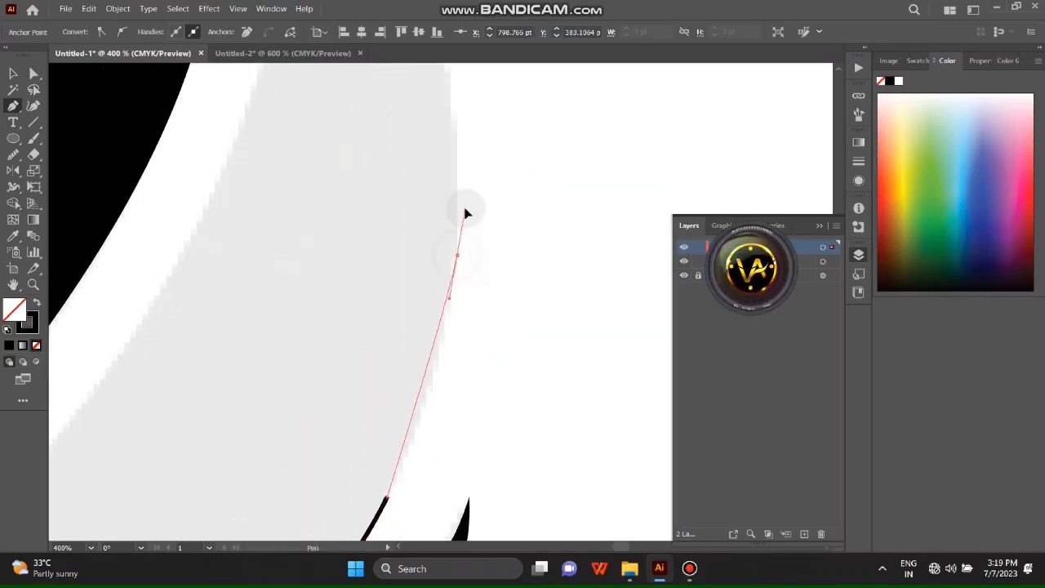
scroll(464, 276, "down", 2)
scroll(466, 278, "down", 2)
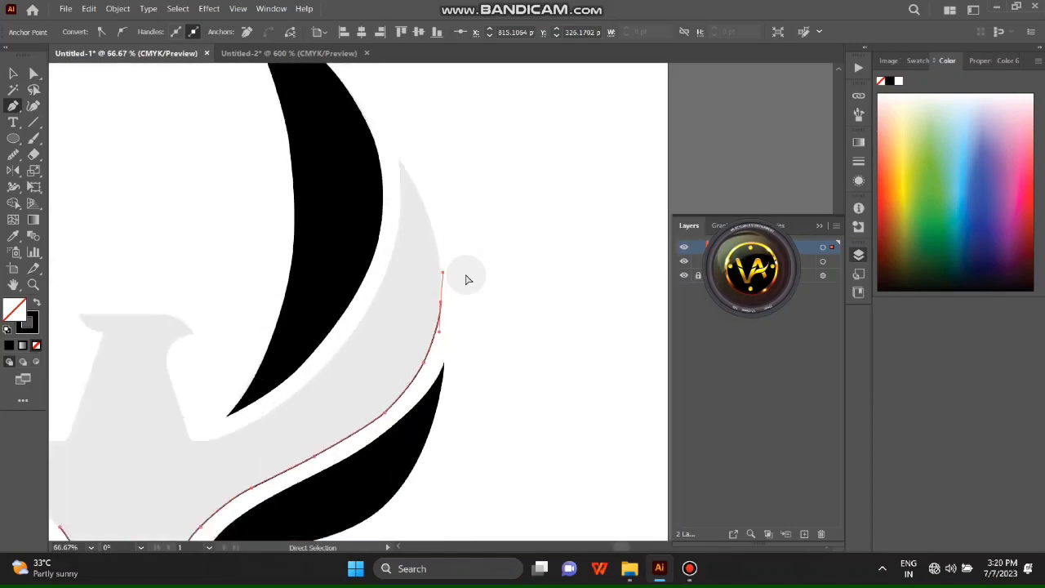
scroll(466, 278, "up", 5)
mouse_move(440, 331)
left_mouse_down()
mouse_move(290, 163)
mouse_move(421, 394)
left_mouse_up()
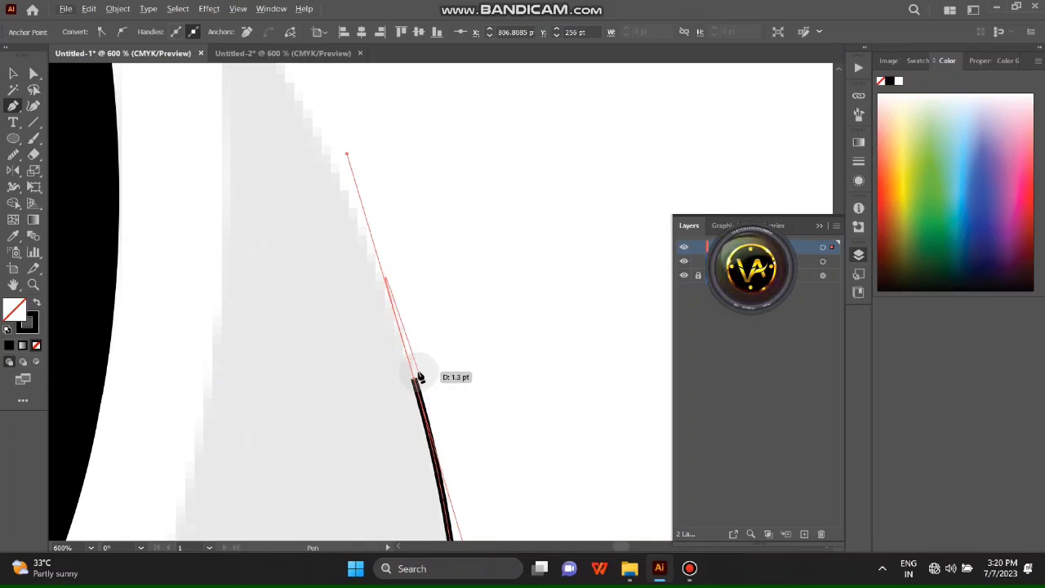
left_click(414, 380)
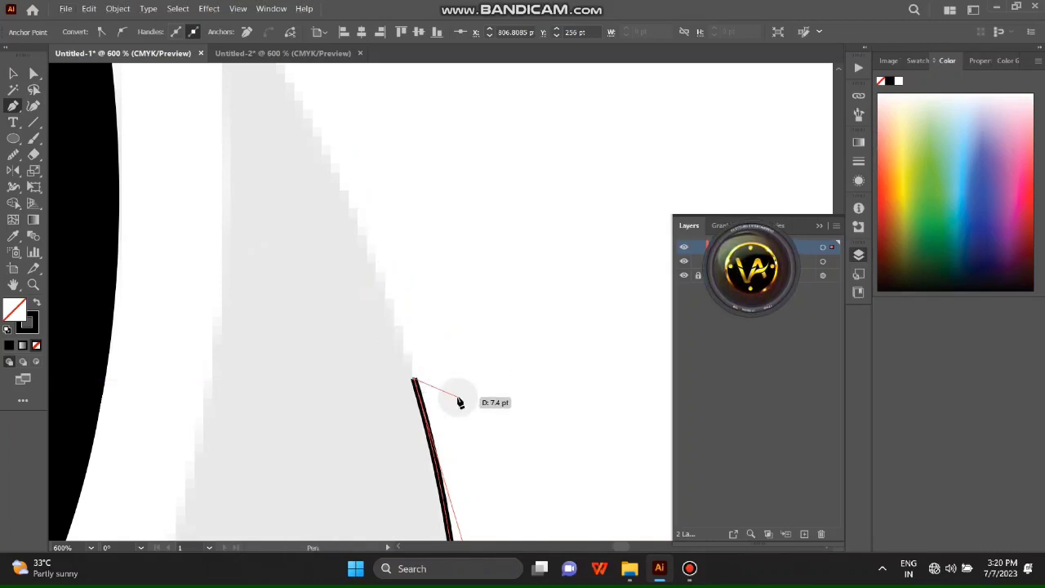
scroll(350, 316, "up", 2)
scroll(304, 285, "up", 2)
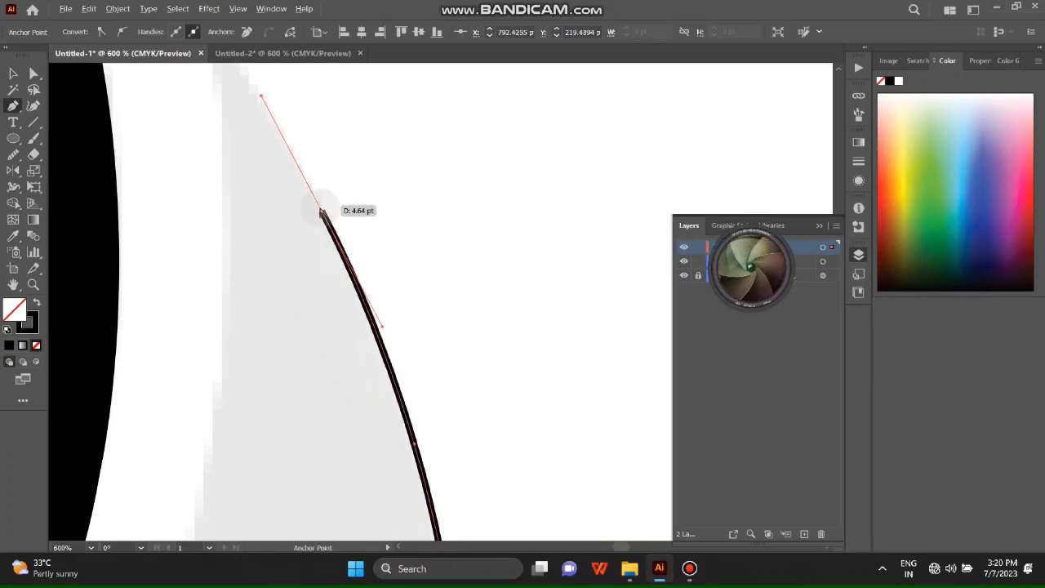
left_click(324, 214)
scroll(269, 188, "up", 4)
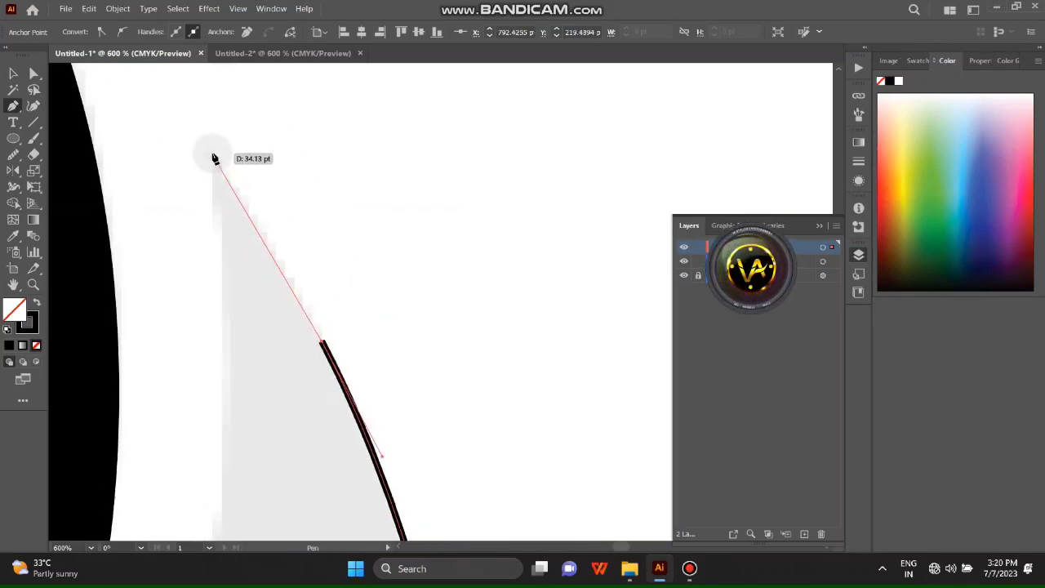
left_click_drag(211, 155, 178, 109)
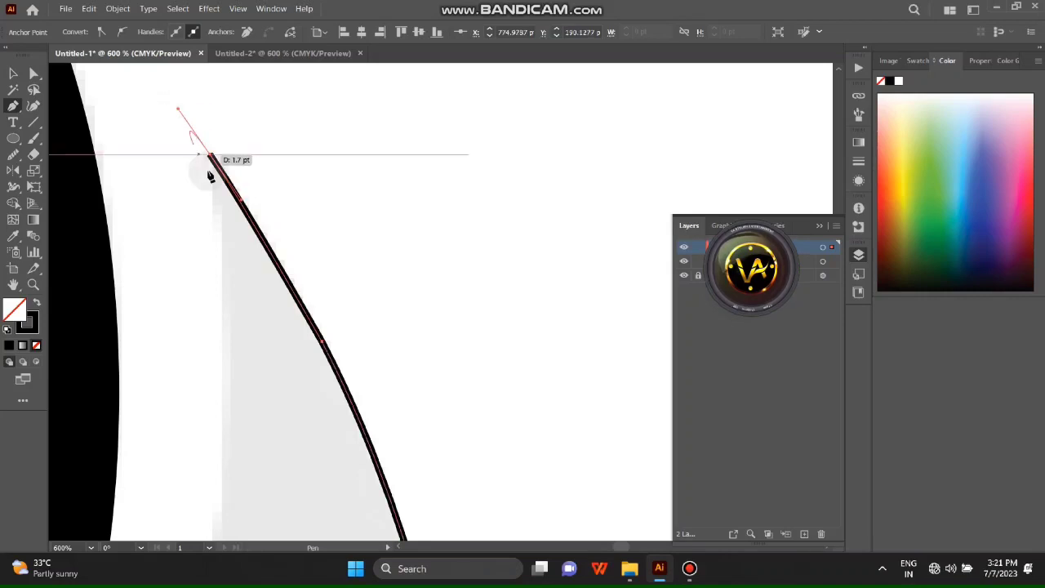
left_click(211, 155)
key("ctrl+minus")
key("ctrl+minus")
key("ctrl+minus")
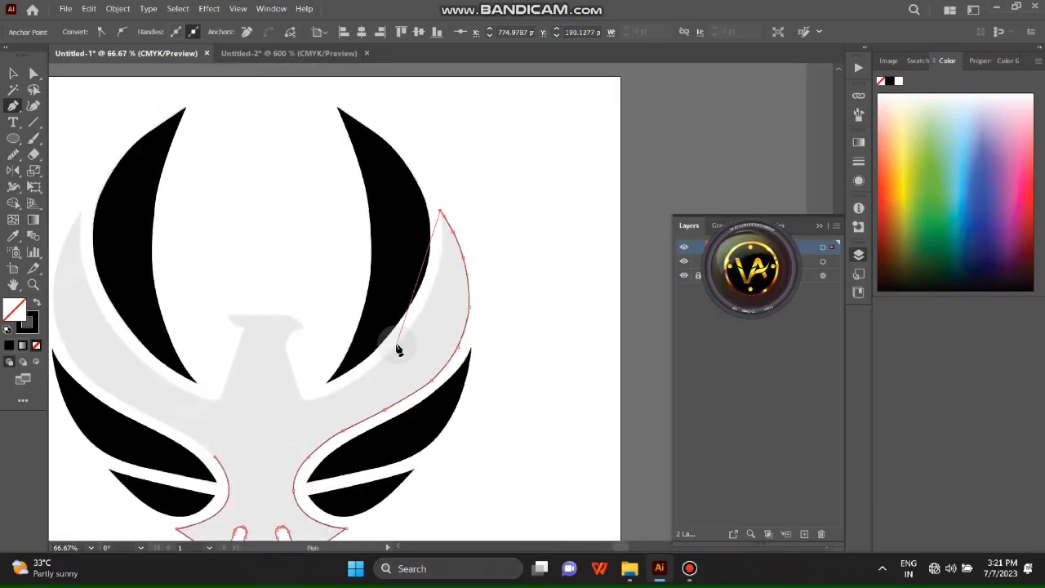
Trace curved anchors down the wing edge past the wing tip
scroll(397, 347, "down", 3)
scroll(408, 220, "down", 2)
key("ctrl+plus")
key("ctrl+plus")
key("ctrl+plus")
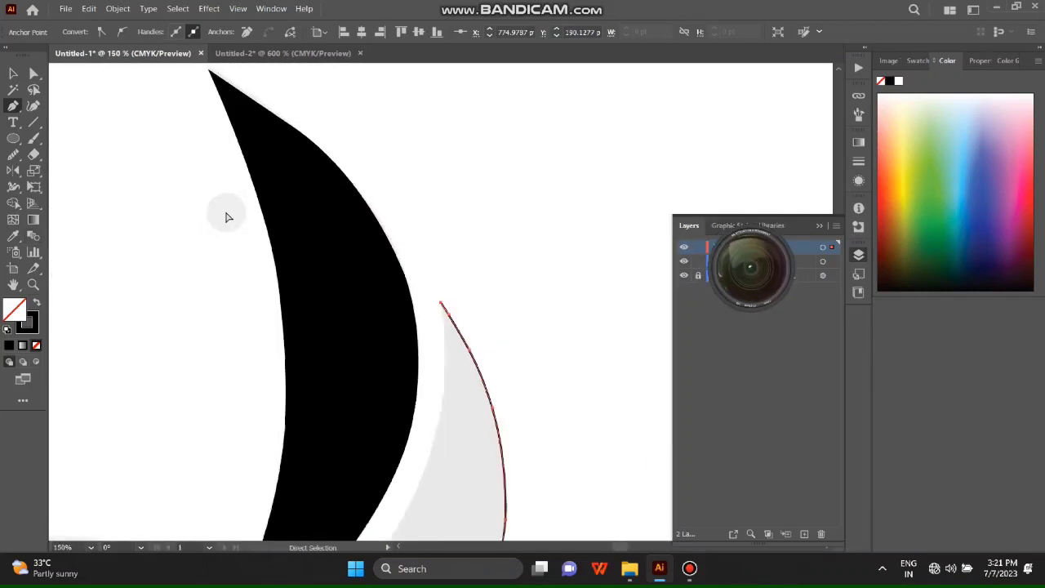
key("ctrl+plus")
key("ctrl+plus")
scroll(471, 268, "left", 3)
scroll(596, 98, "up", 3)
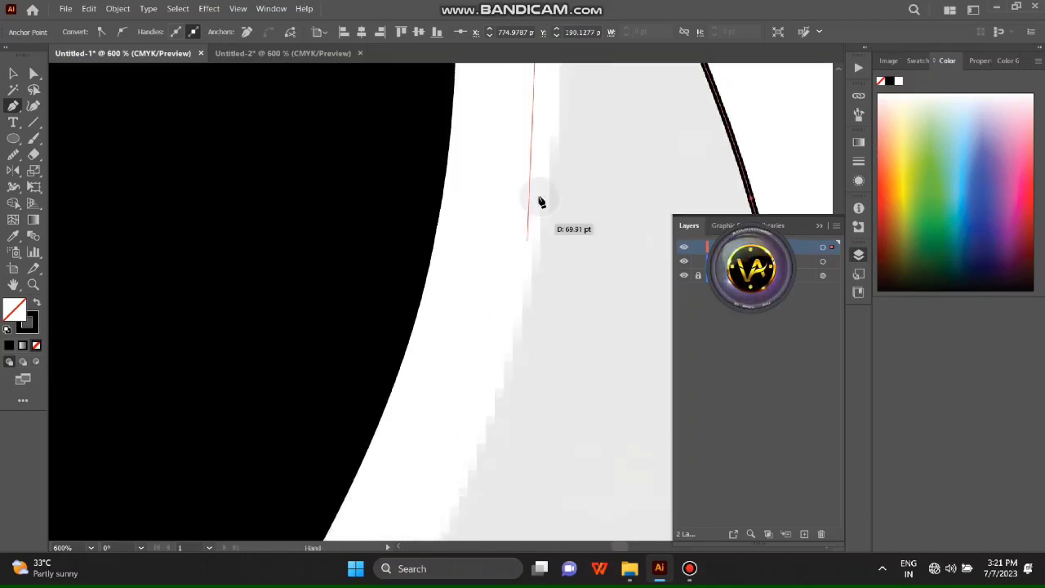
left_click(555, 138)
scroll(539, 229, "down", 3)
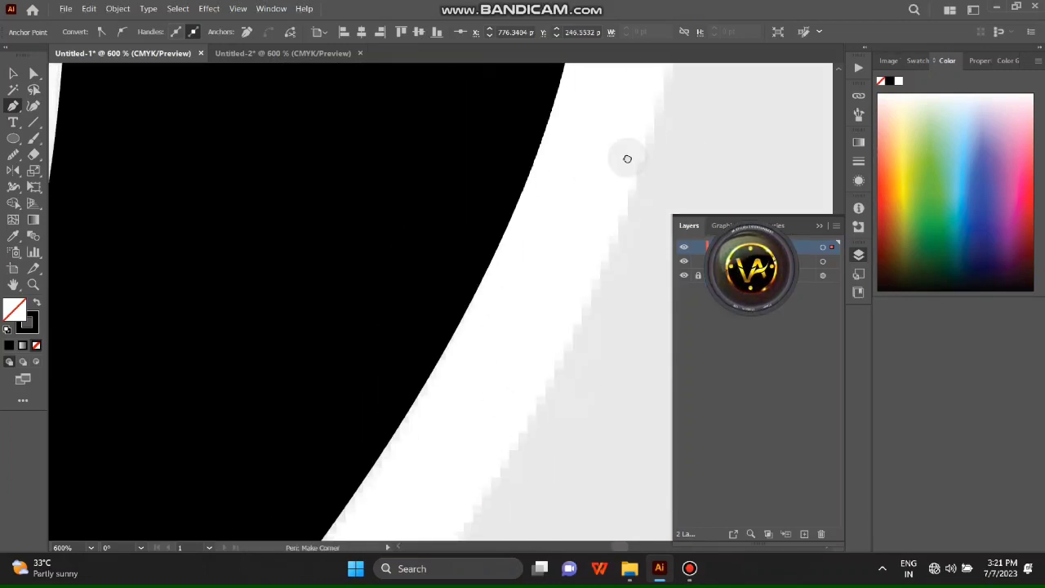
scroll(572, 261, "left", 3)
left_click_drag(576, 264, 387, 397)
key("ctrl+minus")
key("ctrl+minus")
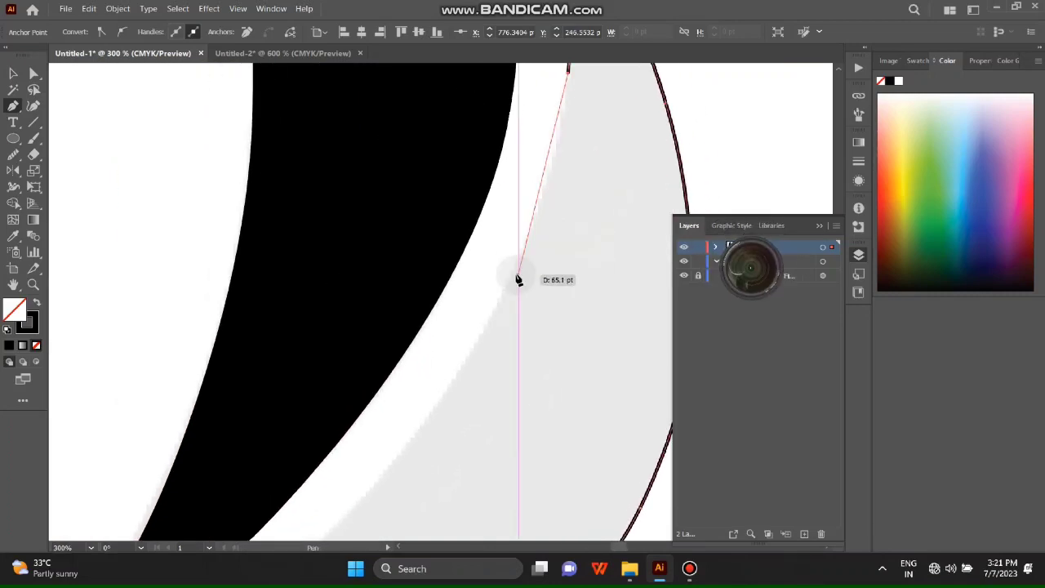
mouse_move(514, 275)
left_mouse_down()
mouse_move(474, 338)
mouse_move(543, 247)
left_mouse_up()
scroll(567, 182, "down", 3)
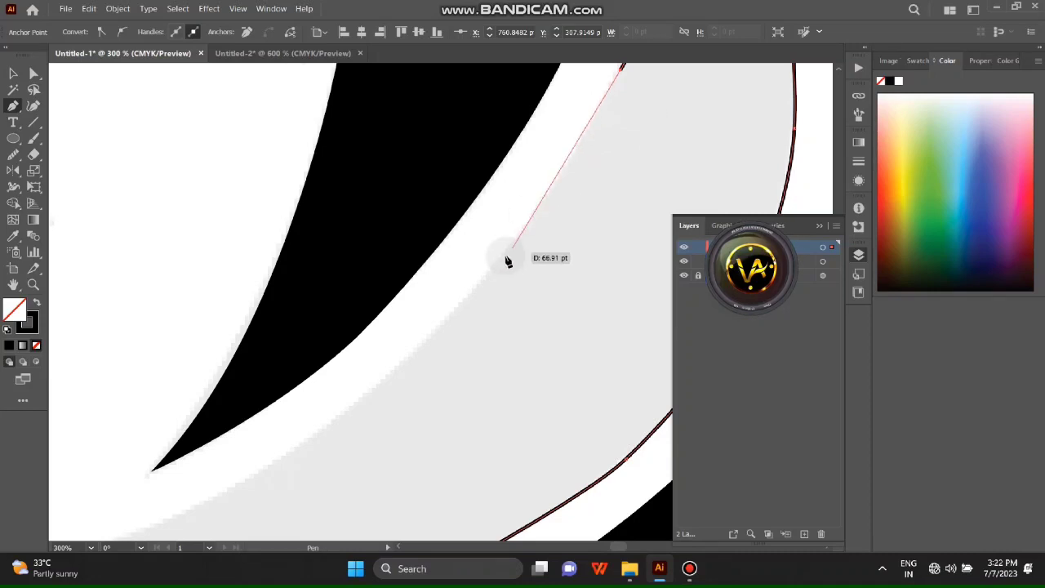
left_click_drag(458, 315, 375, 385)
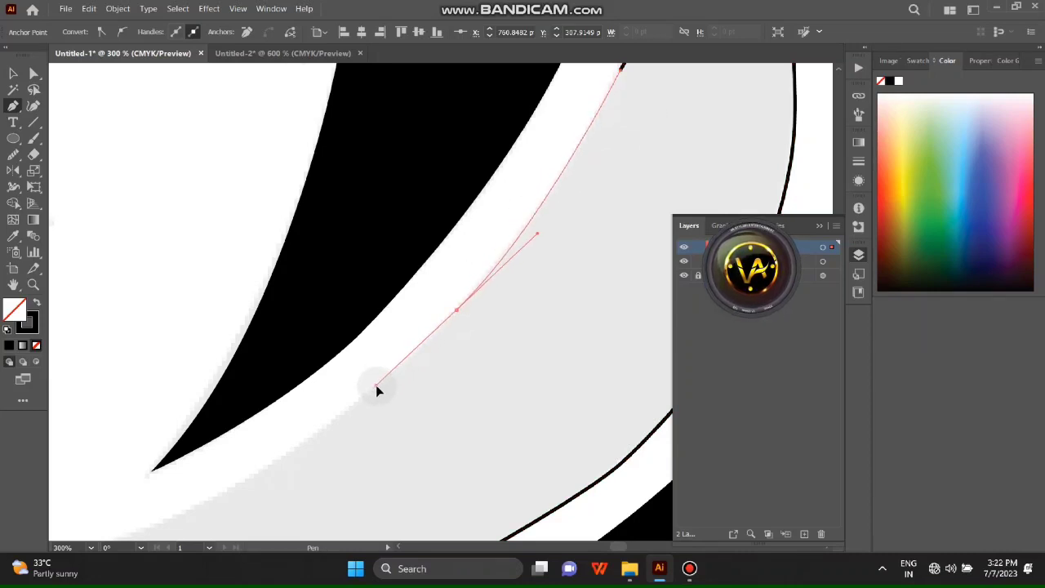
left_click(457, 312)
Continue the outline along the wing's lower edge, around the rounded corner and up the next edge
scroll(414, 359, "down", 3)
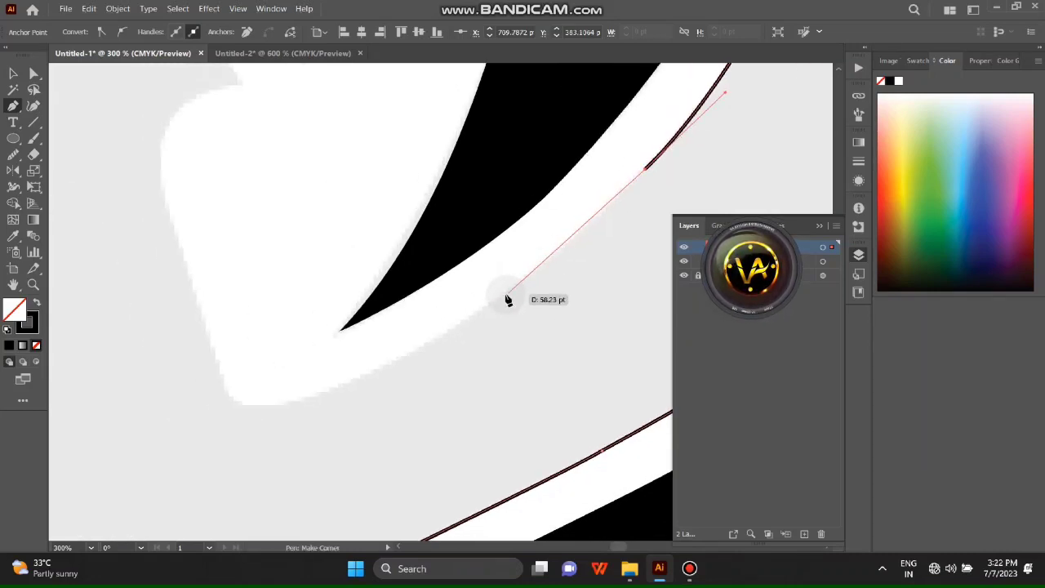
left_click(446, 330)
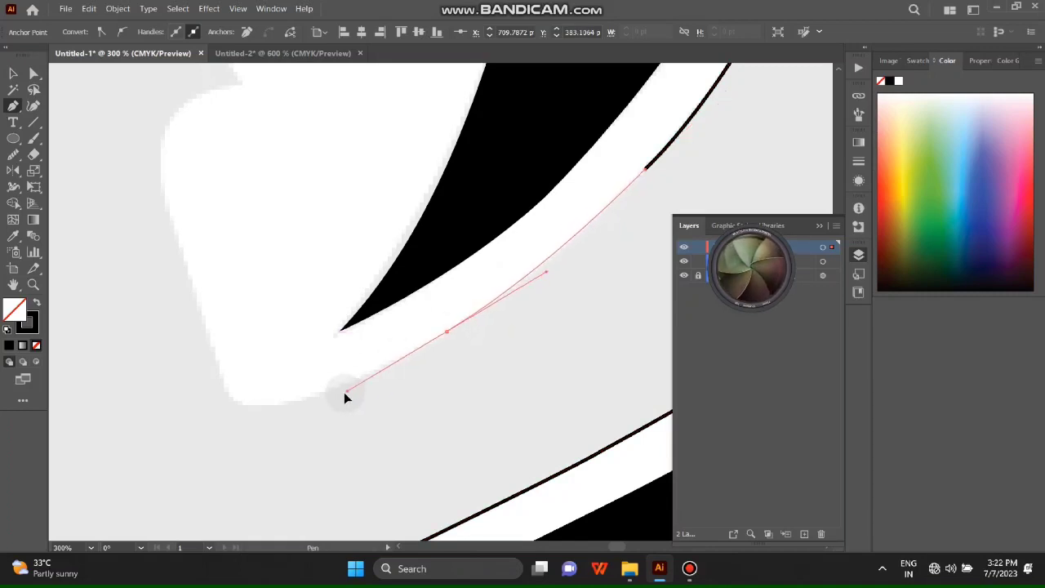
left_click_drag(344, 392, 334, 395)
scroll(327, 352, "left", 2)
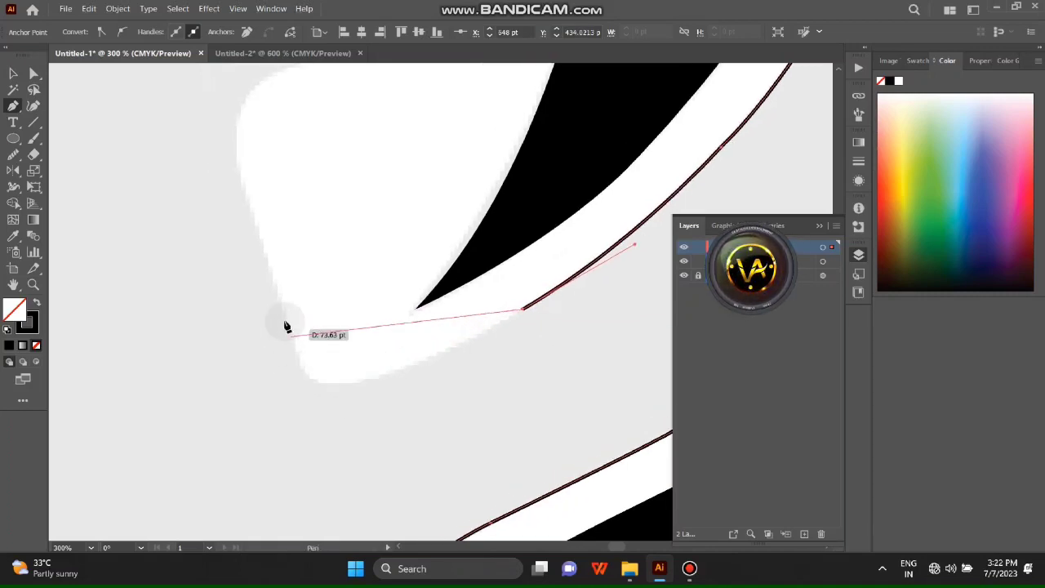
left_click_drag(298, 356, 281, 277)
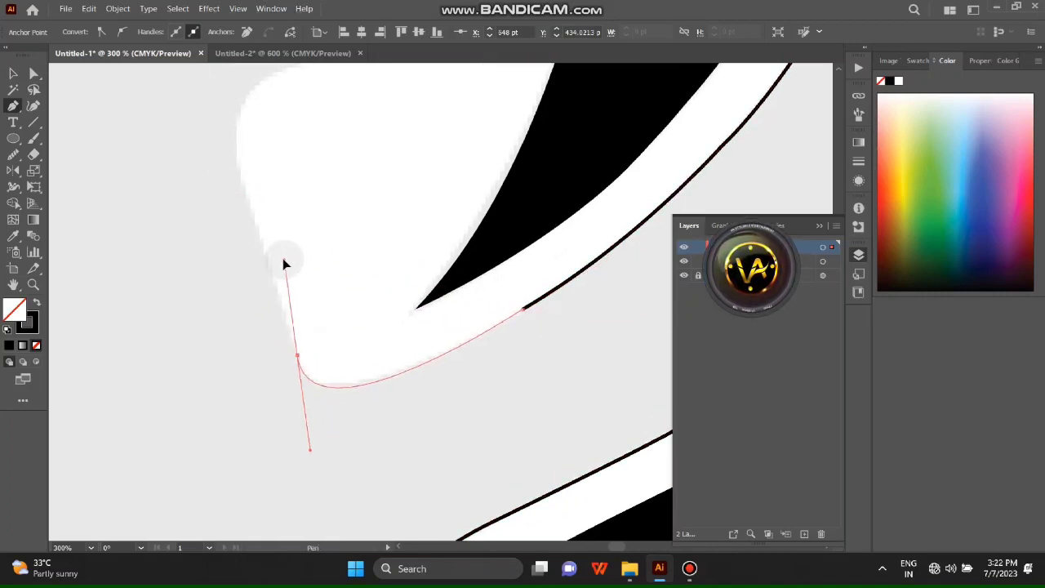
left_click_drag(276, 270, 283, 263)
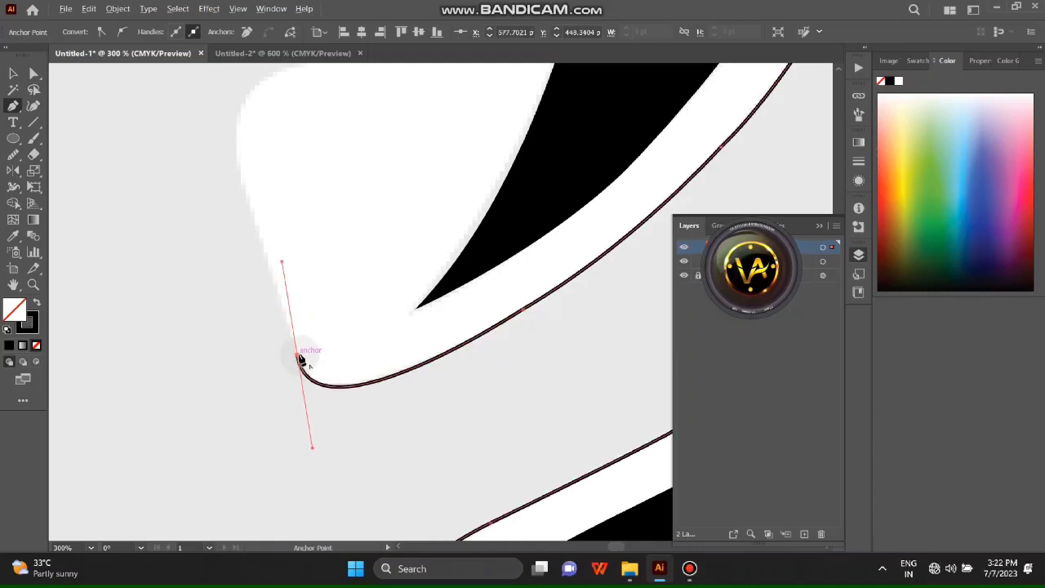
mouse_move(299, 356)
left_mouse_down()
mouse_move(255, 299)
mouse_move(236, 238)
left_mouse_up()
scroll(277, 327, "up", 2)
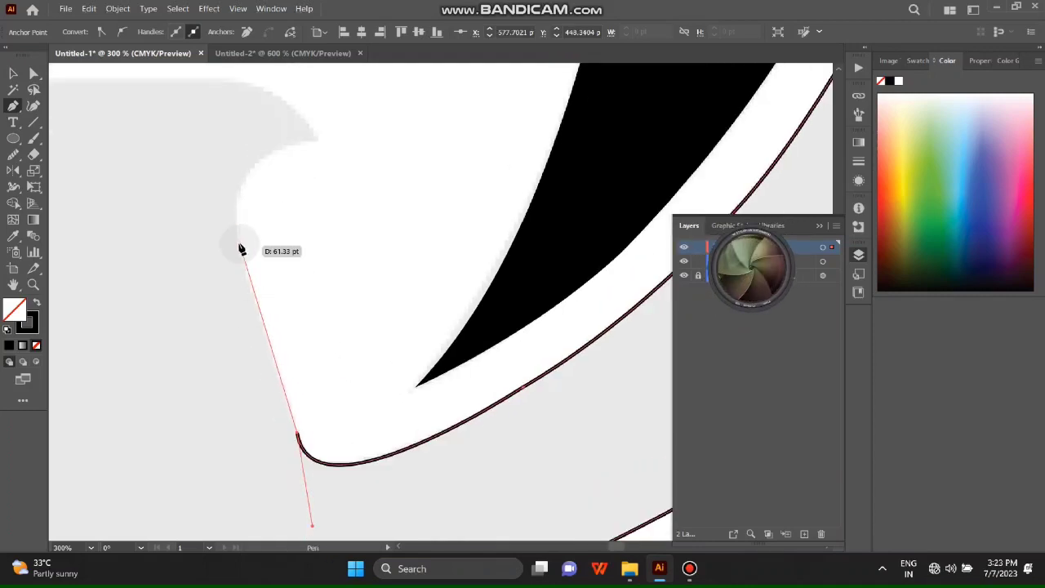
left_click(236, 241)
scroll(237, 245, "up", 1)
left_click_drag(316, 167, 417, 159)
scroll(332, 275, "down", 3)
Smooth the rounded corner of the outline with Direct Selection
key("a")
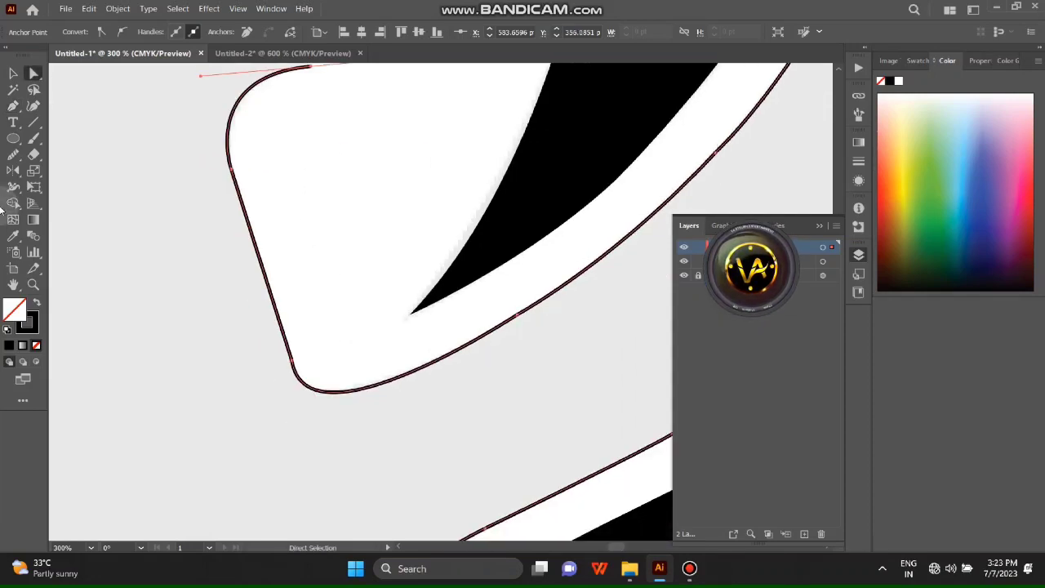
left_click_drag(296, 378, 287, 343)
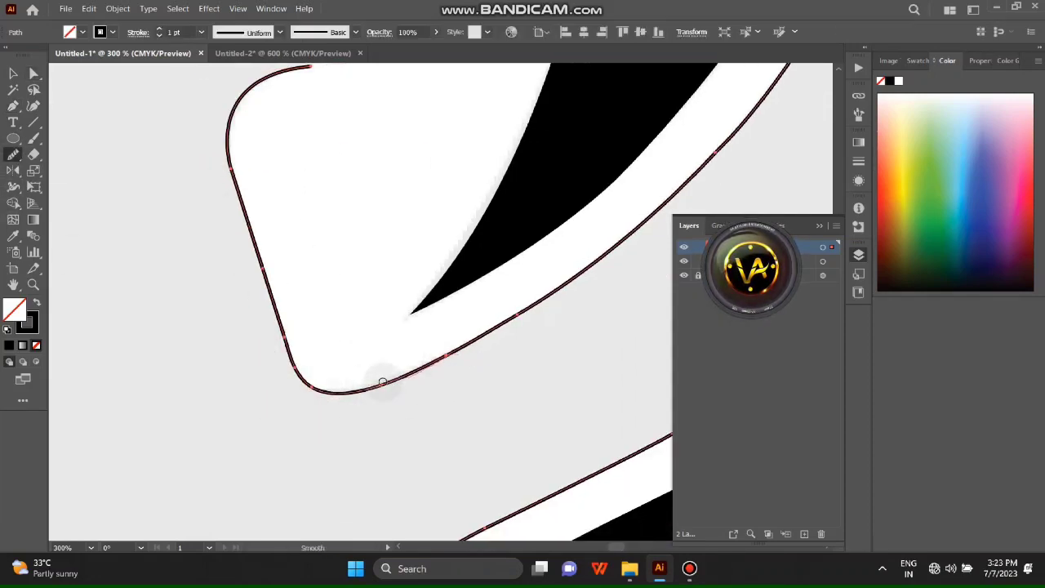
left_click_drag(295, 345, 279, 442)
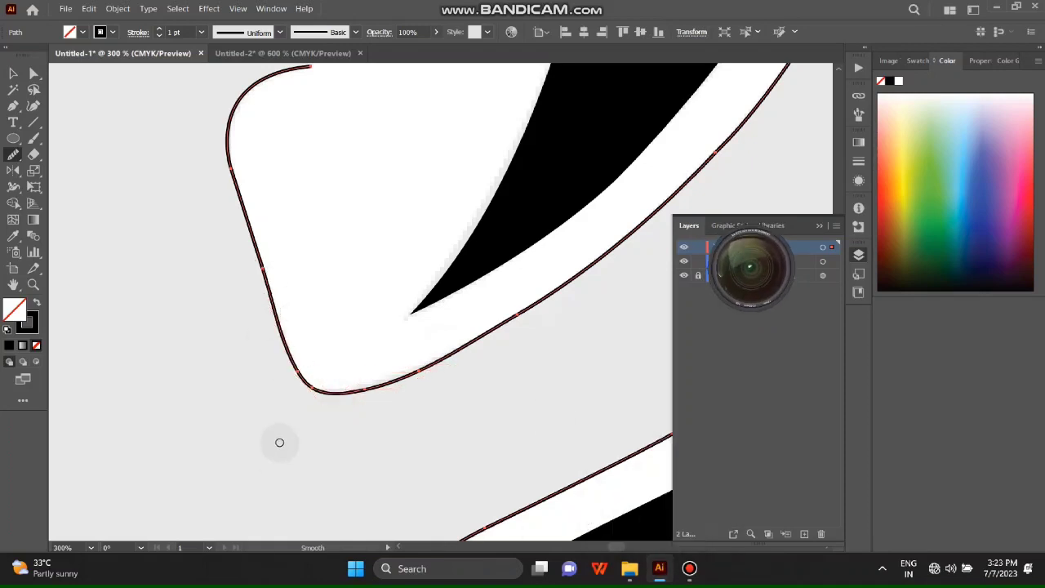
scroll(360, 343, "up", 2)
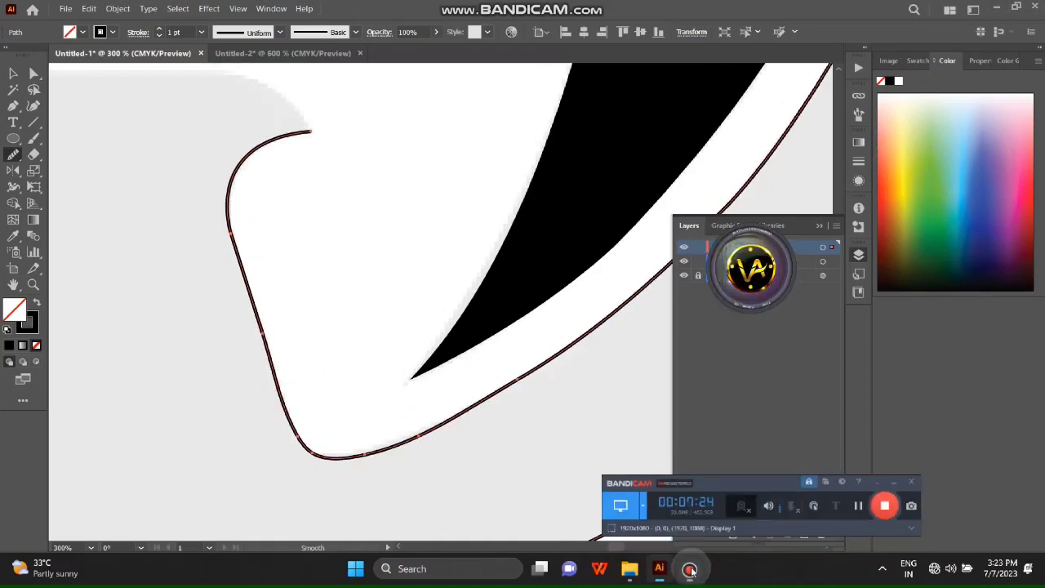
key("p")
scroll(310, 180, "up", 2)
scroll(298, 188, "up", 2)
Trace the outline over the top of the head and around the beak
left_click_drag(312, 239, 411, 254)
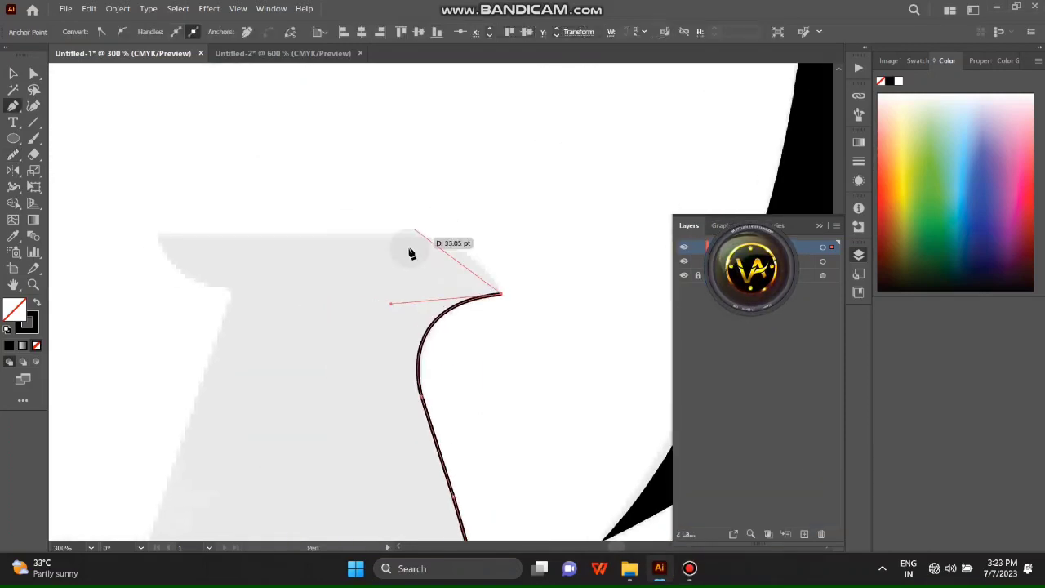
left_click_drag(354, 292, 365, 262)
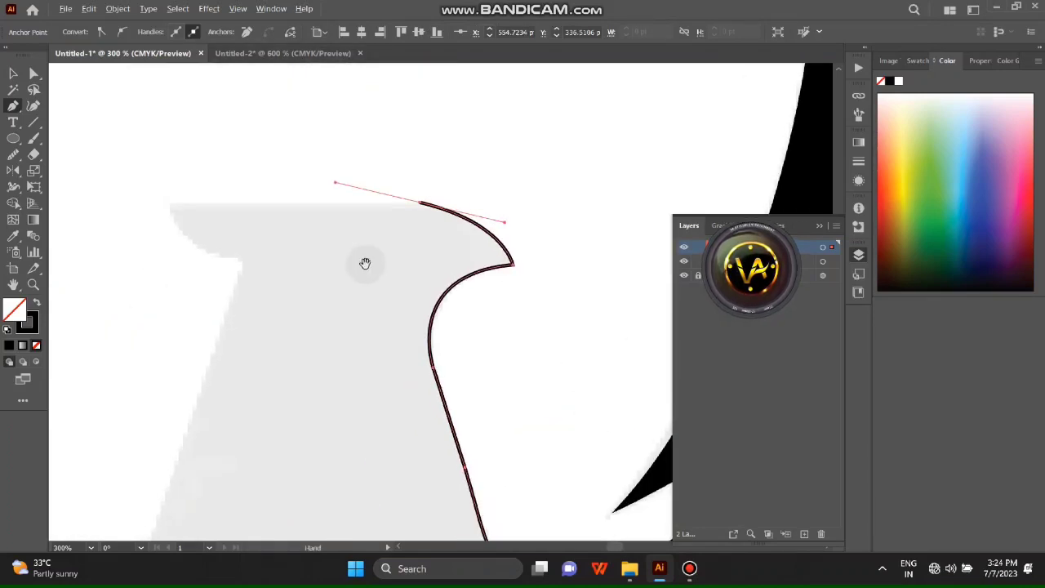
left_click(168, 205)
left_click_drag(312, 273, 312, 271)
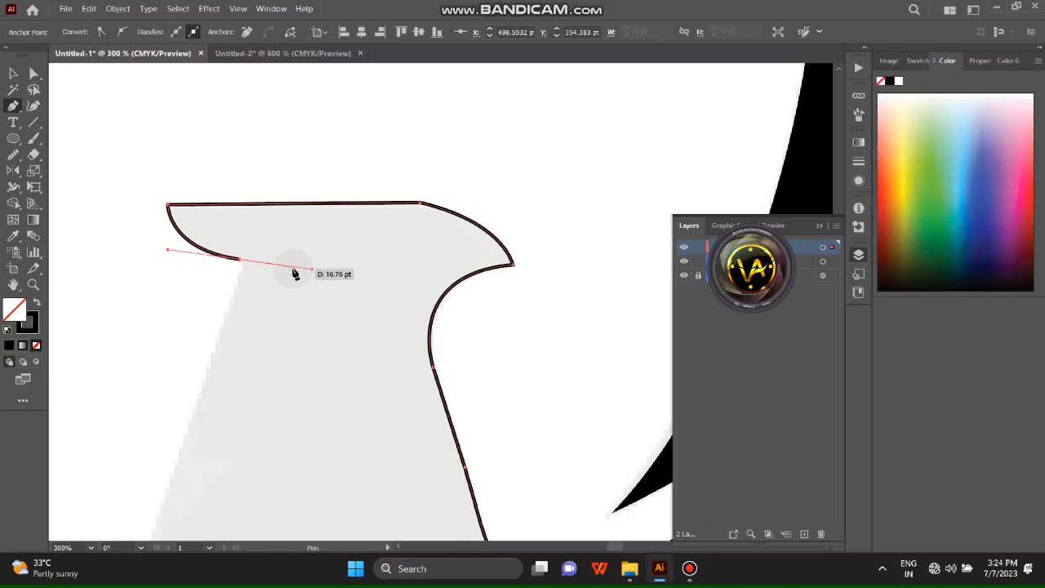
left_click(243, 279)
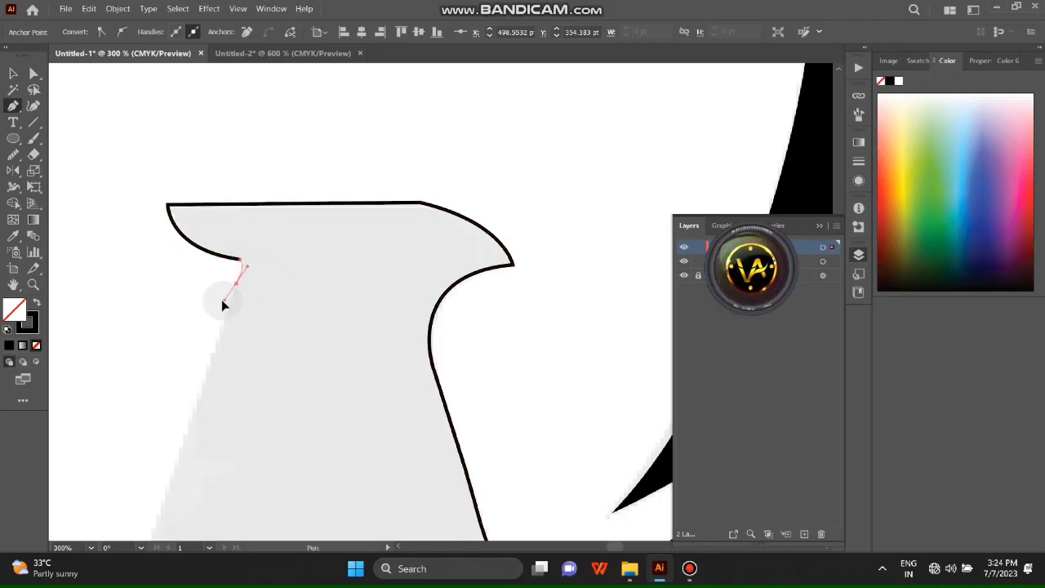
scroll(236, 288, "down", 3)
scroll(236, 287, "left", 2)
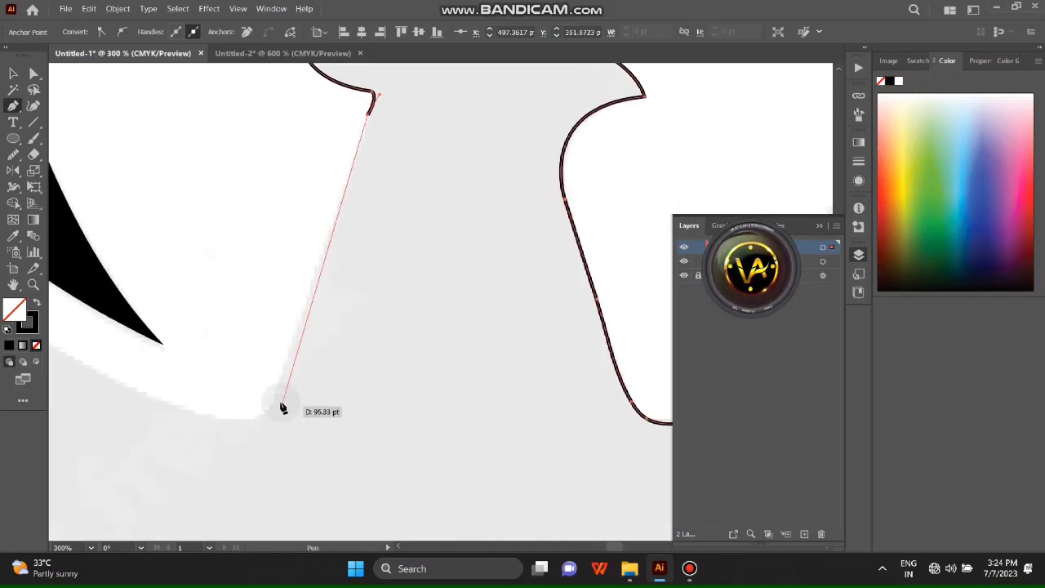
Close the path at its starting anchor and smooth the sharp corner below the beak
left_click(280, 382)
key("v")
scroll(275, 376, "up", 3, "alt")
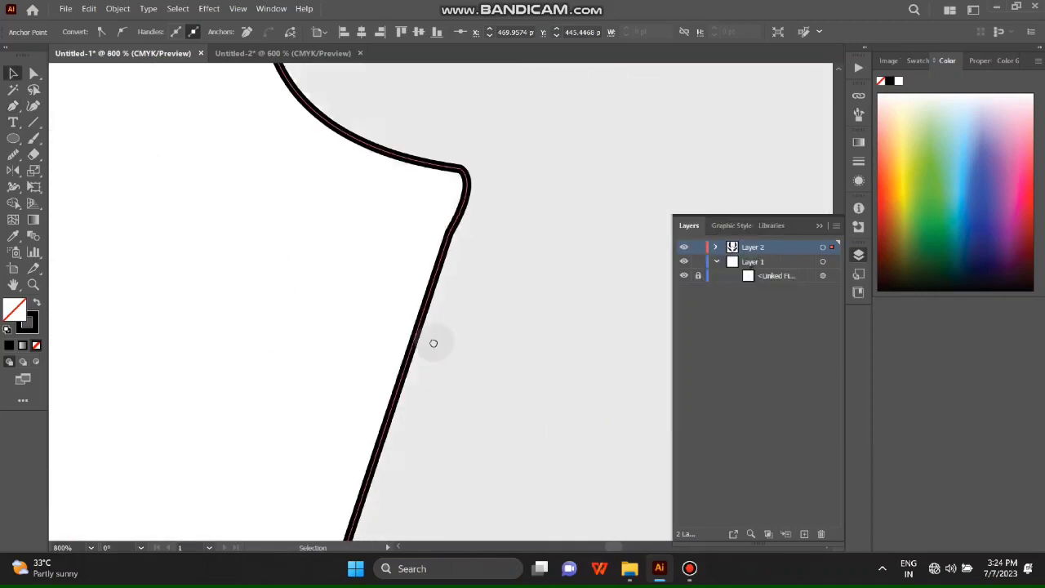
left_click_drag(442, 344, 452, 403)
scroll(453, 403, "down", 3)
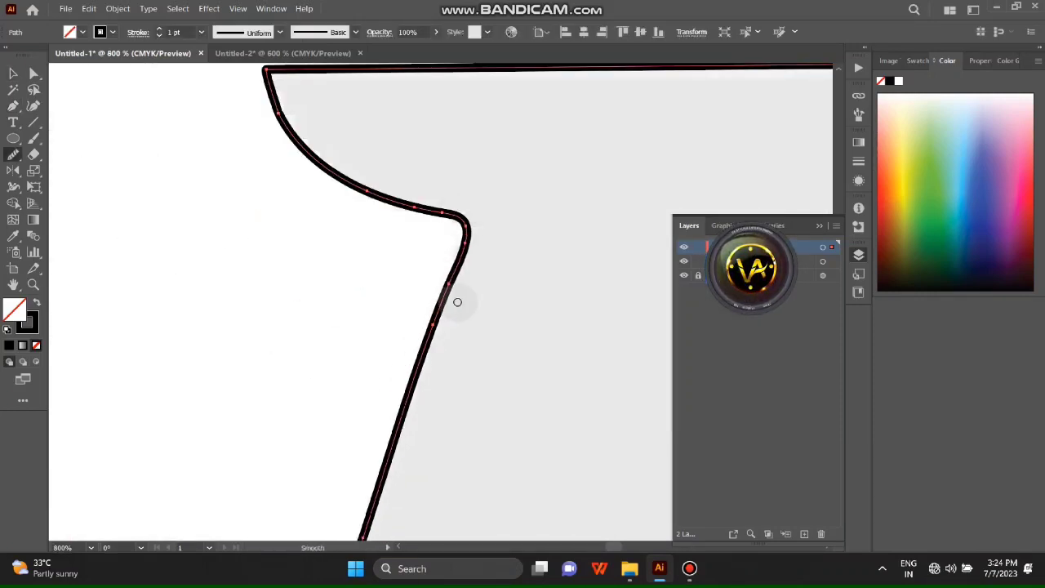
scroll(458, 302, "up", 3, "alt")
scroll(479, 247, "down", 3, "alt")
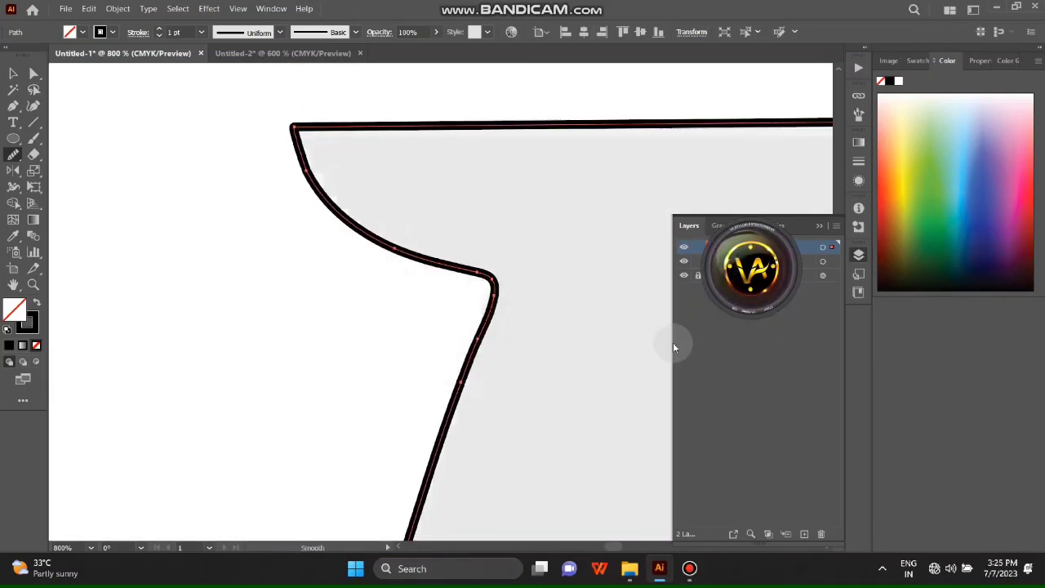
scroll(572, 326, "down", 2)
scroll(455, 287, "down", 10, "alt")
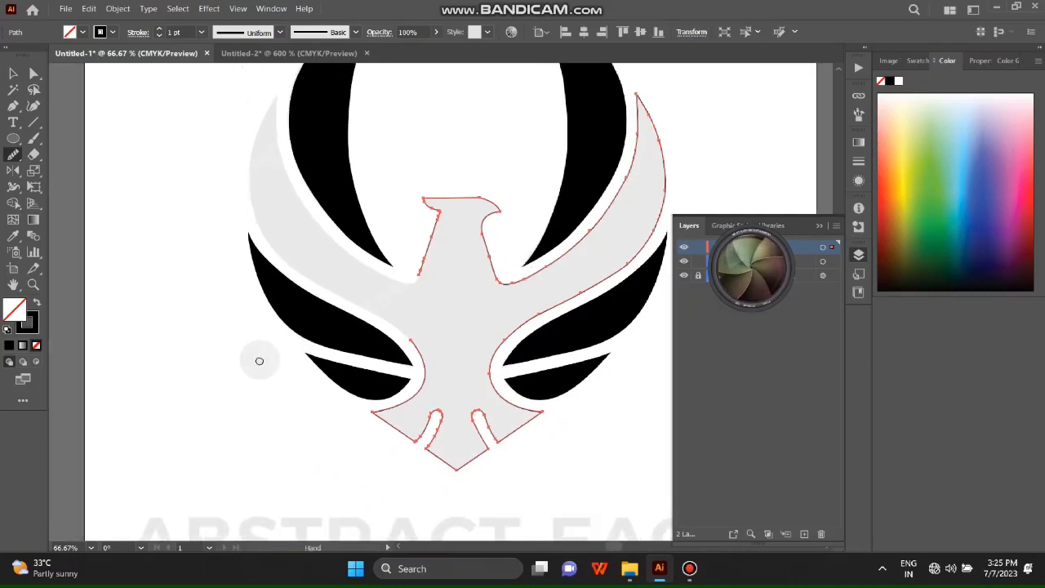
Resume the path's open end and curve it along the wing junction
scroll(362, 346, "up", 2)
scroll(362, 346, "up", 2)
scroll(408, 335, "up", 1)
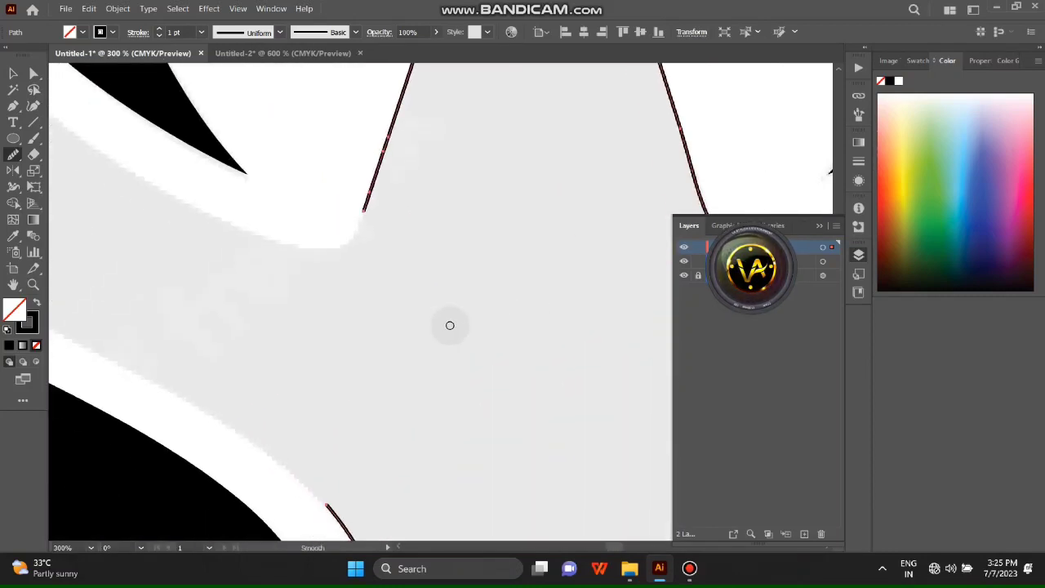
left_click(364, 209)
scroll(322, 467, "down", 3)
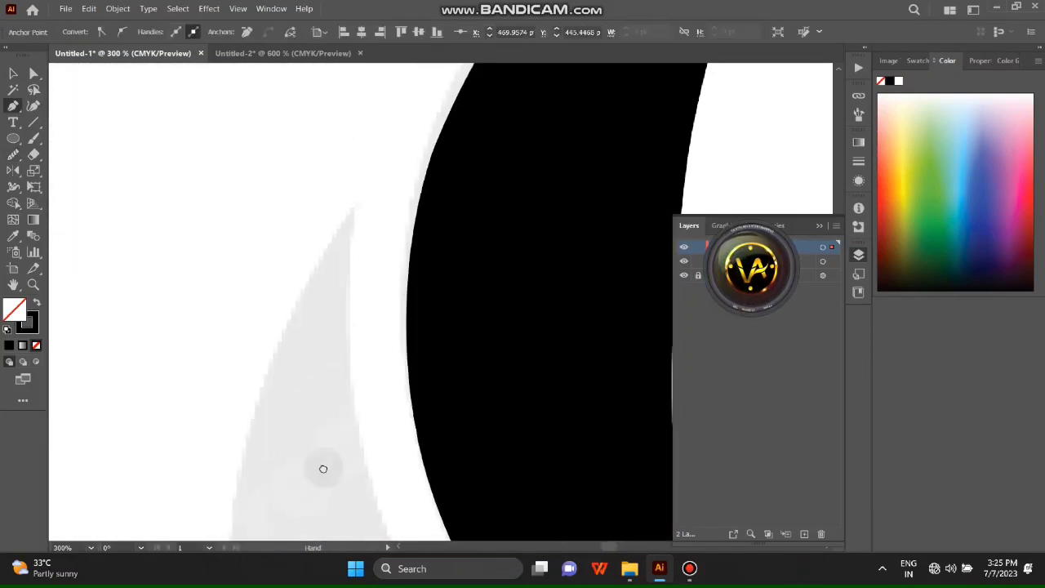
scroll(104, 256, "up", 3)
scroll(77, 155, "down", 1)
scroll(77, 155, "down", 3)
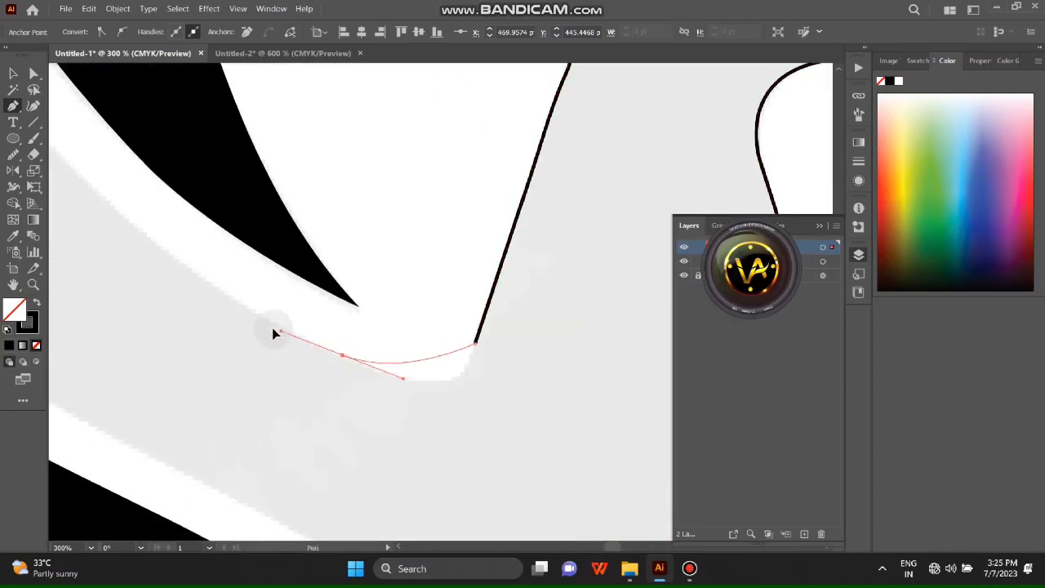
left_click_drag(199, 292, 203, 290)
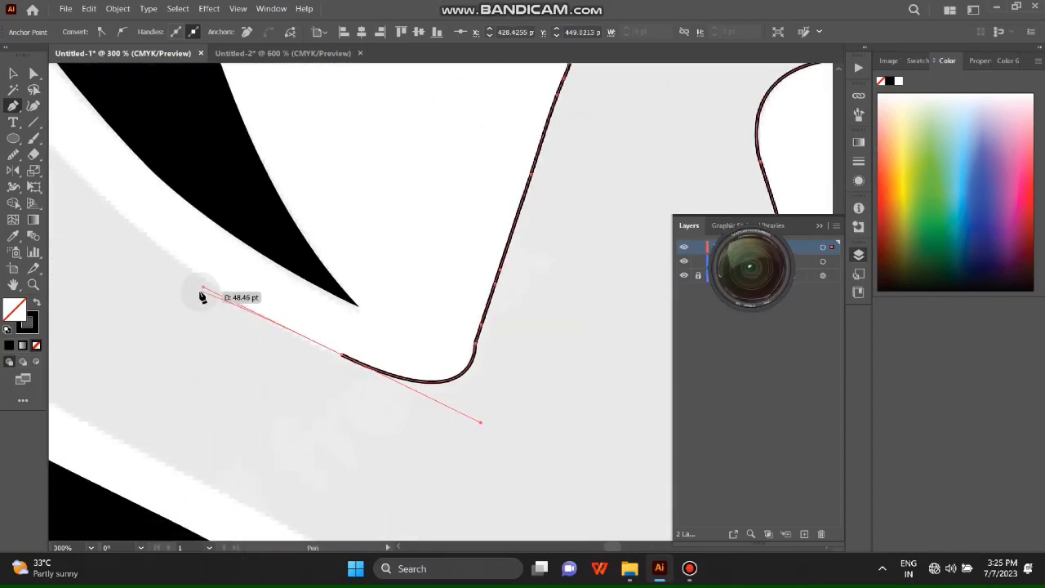
Close the last feather path at its start and zoom out to the full artboard
key("super")
key("Escape")
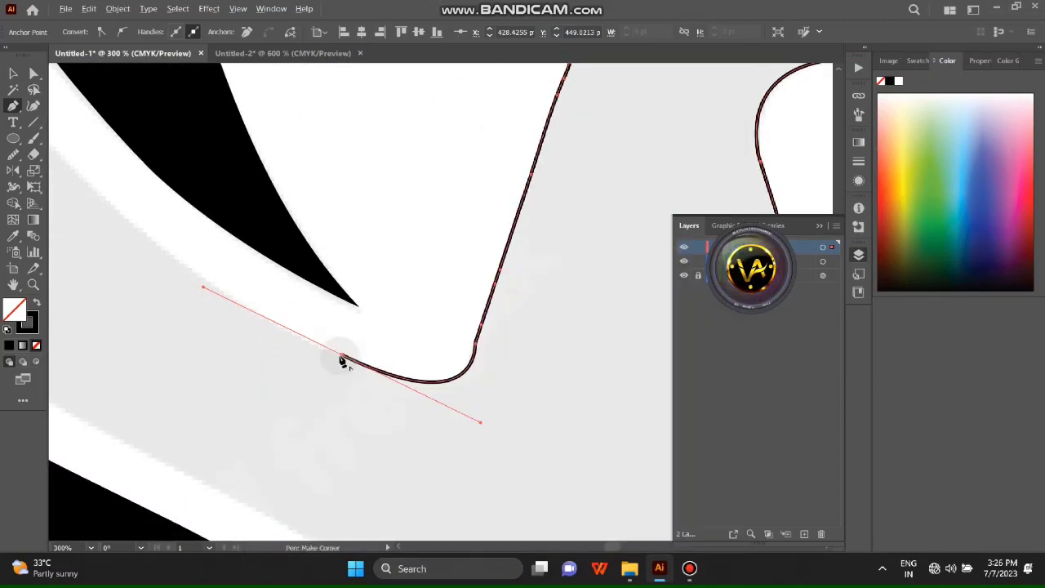
left_click(493, 343)
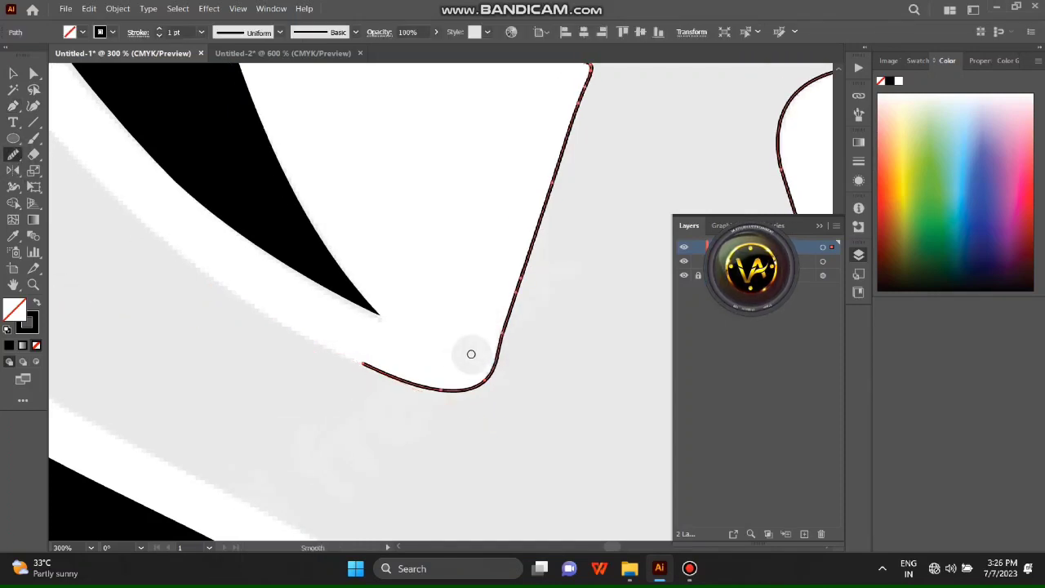
left_click(367, 369)
key("ctrl+minus")
key("ctrl+minus")
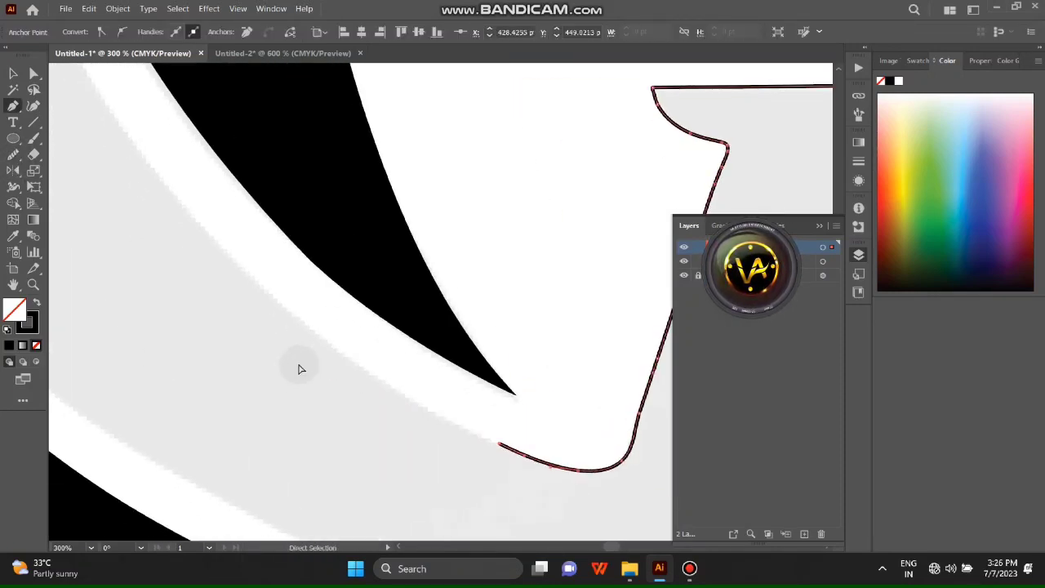
key("ctrl+minus")
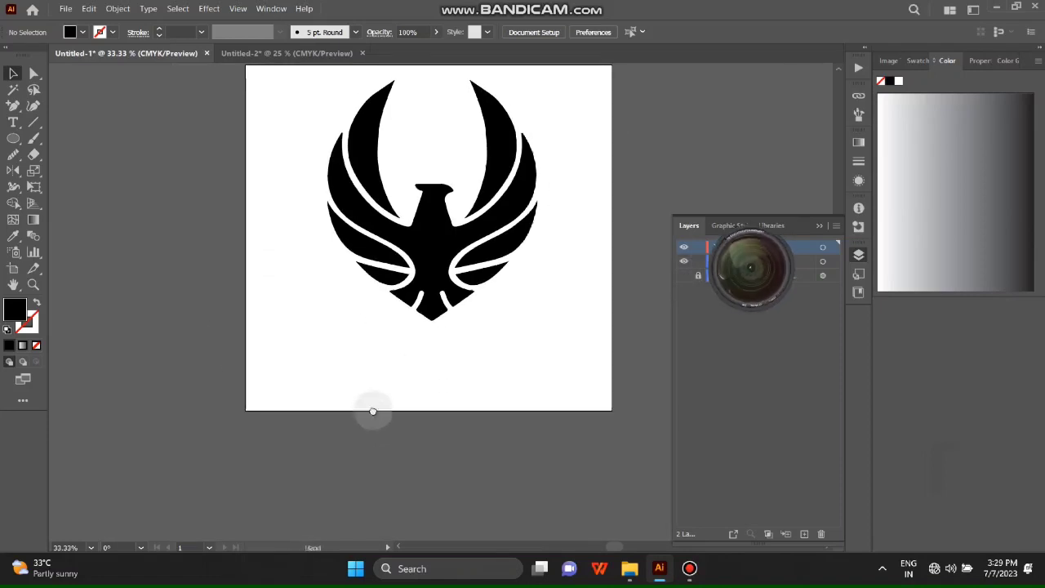
Scale the whole eagle up and move it to the artboard centre
key("ctrl+a")
scroll(326, 482, "up", 1)
left_click_drag(540, 373, 572, 409)
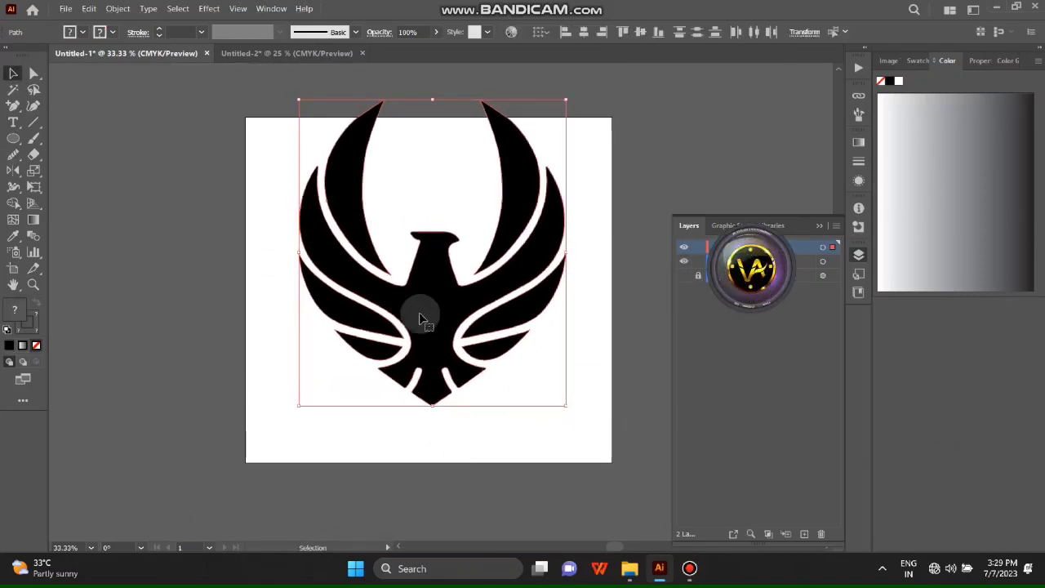
left_click_drag(419, 312, 443, 337)
left_click(508, 281)
scroll(508, 281, "down", 1)
scroll(488, 335, "up", 1)
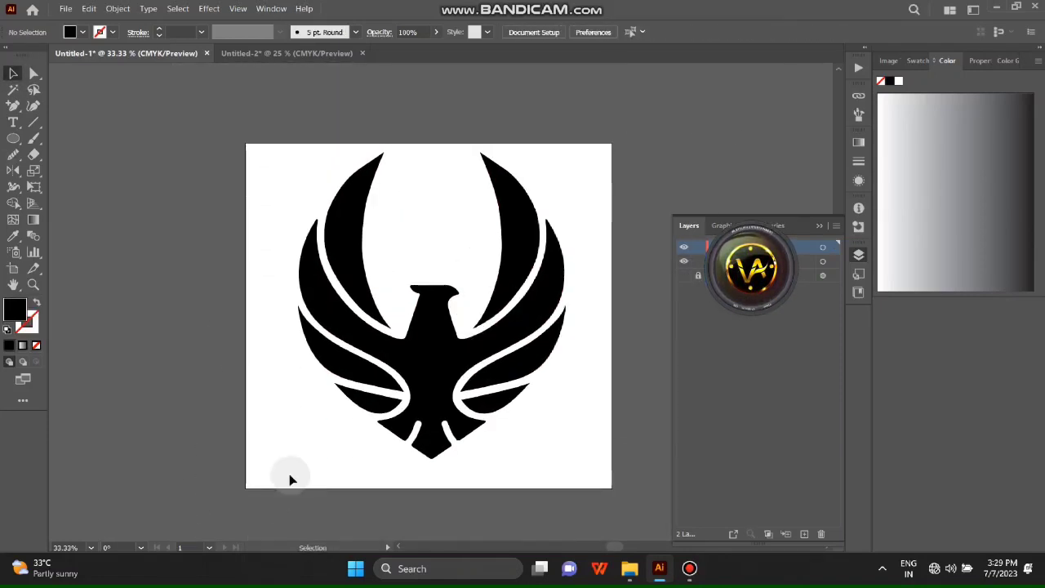
Reselect the eagle and inspect its upper feathers for anchor editing
left_click_drag(289, 479, 478, 354)
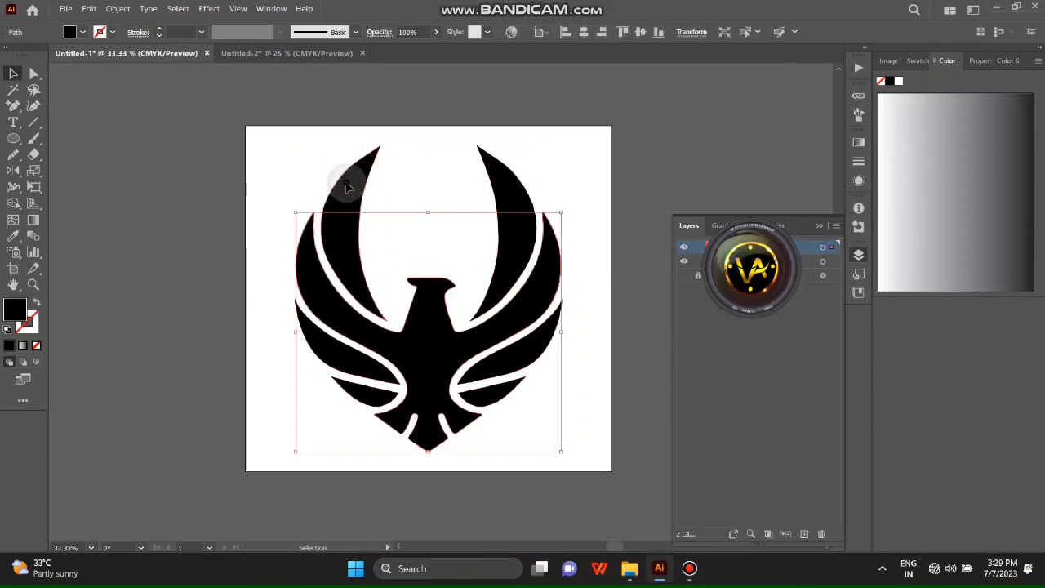
double_click(343, 245)
double_click(258, 177)
left_click(513, 258)
scroll(559, 360, "down", 1)
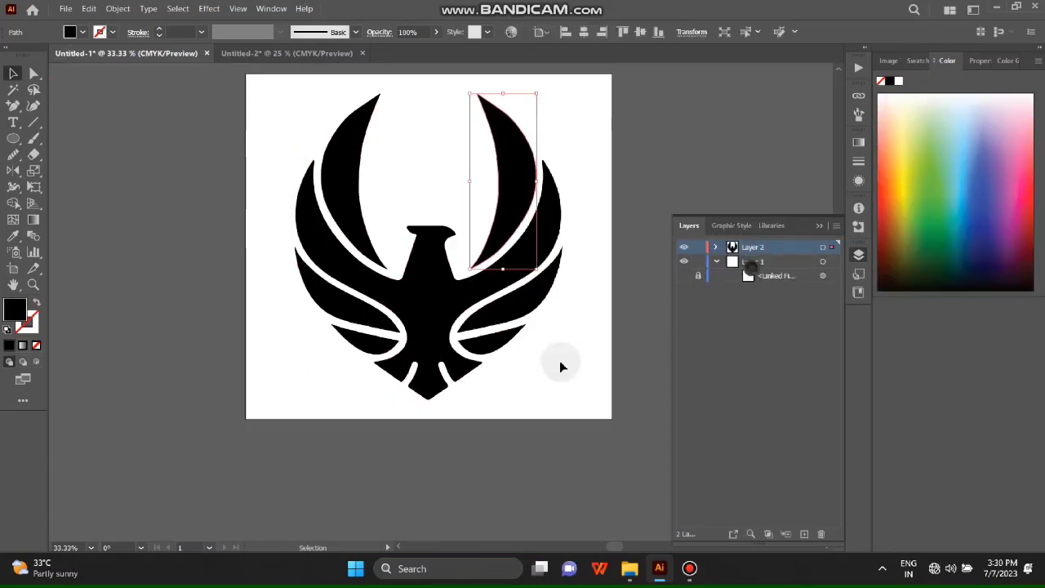
key("a")
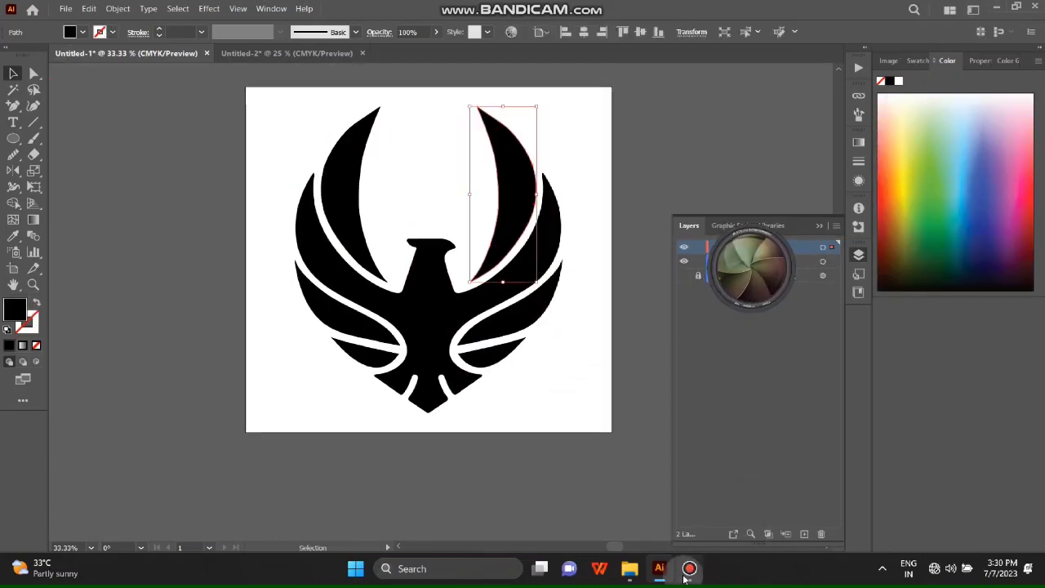
left_click(689, 569)
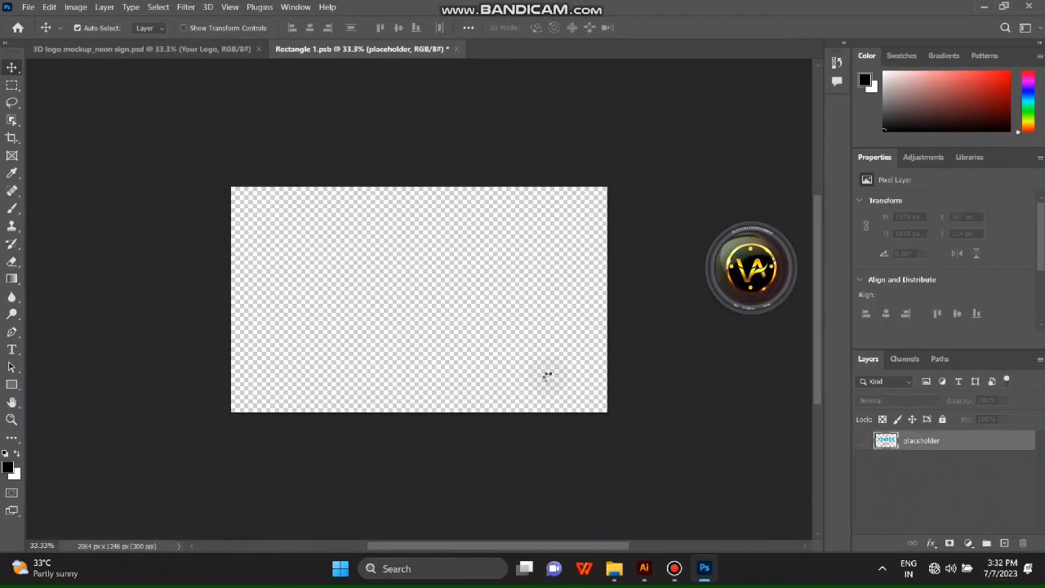
Drop knkn.png into Rectangle 1.psb and shrink it to about 19.33%, centred on the canvas
left_click_drag(424, 326, 490, 262)
key("ctrl+t")
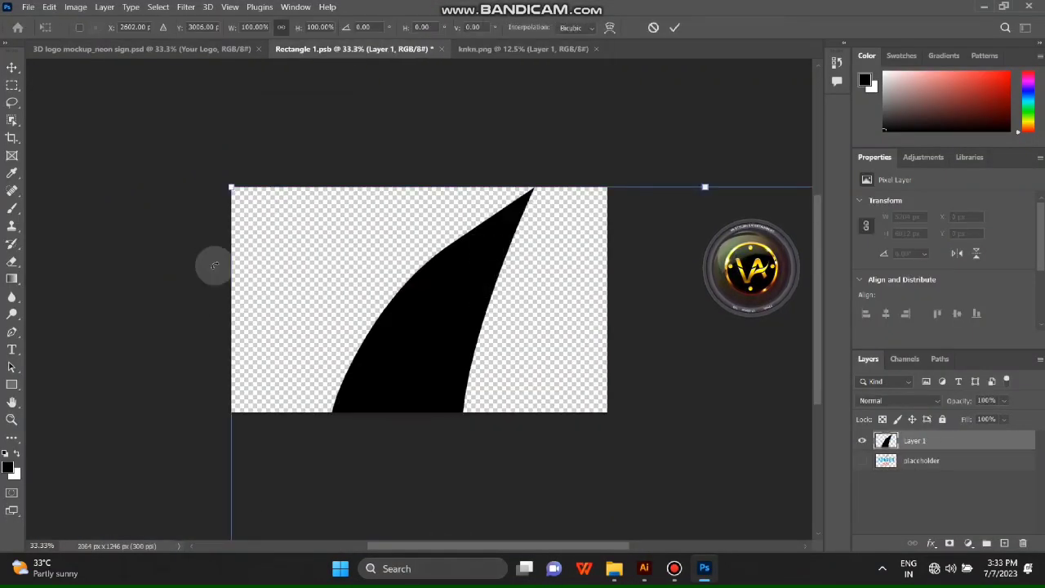
left_click_drag(214, 265, 333, 370)
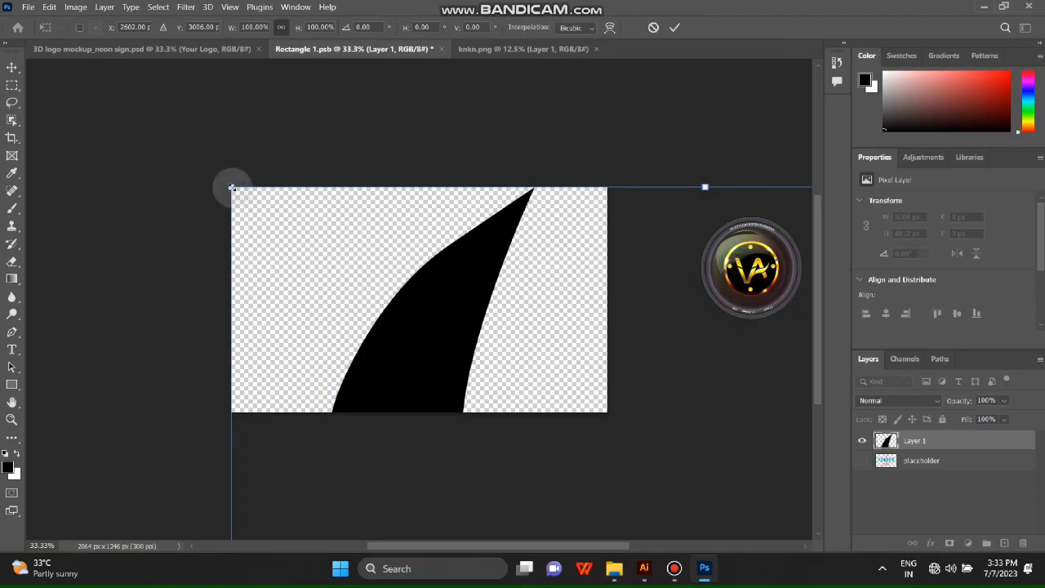
left_click_drag(231, 188, 534, 477)
left_click_drag(689, 133, 612, 224)
mouse_move(388, 370)
left_mouse_down()
mouse_move(442, 409)
mouse_move(418, 412)
left_mouse_up()
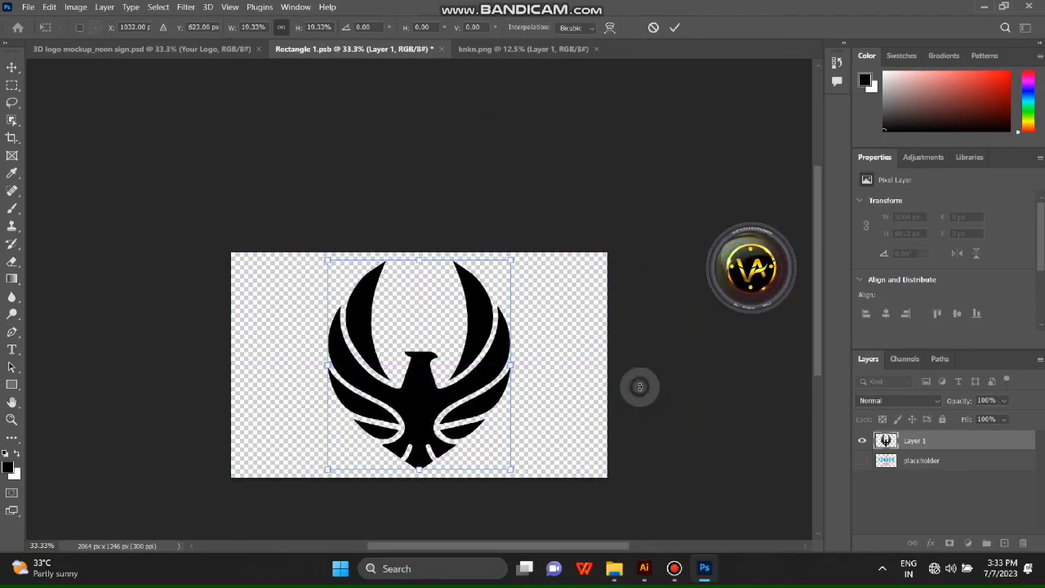
Apply an orange-yellow preset Gradient Overlay to Layer 1's eagle
double_click(425, 412)
scroll(643, 379, "down", 3)
double_click(953, 445)
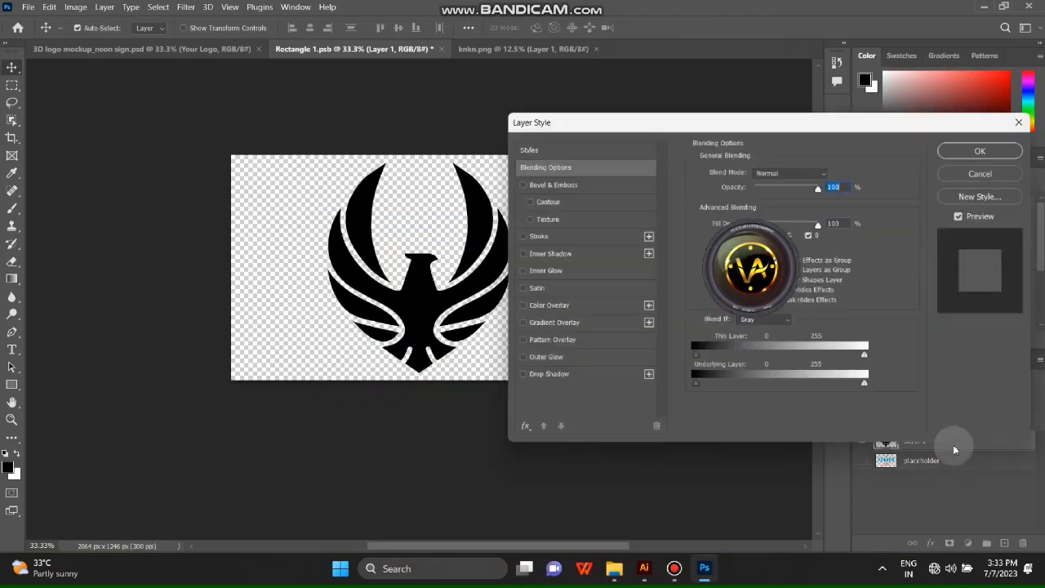
left_click(518, 324)
left_click(572, 324)
left_click(818, 203)
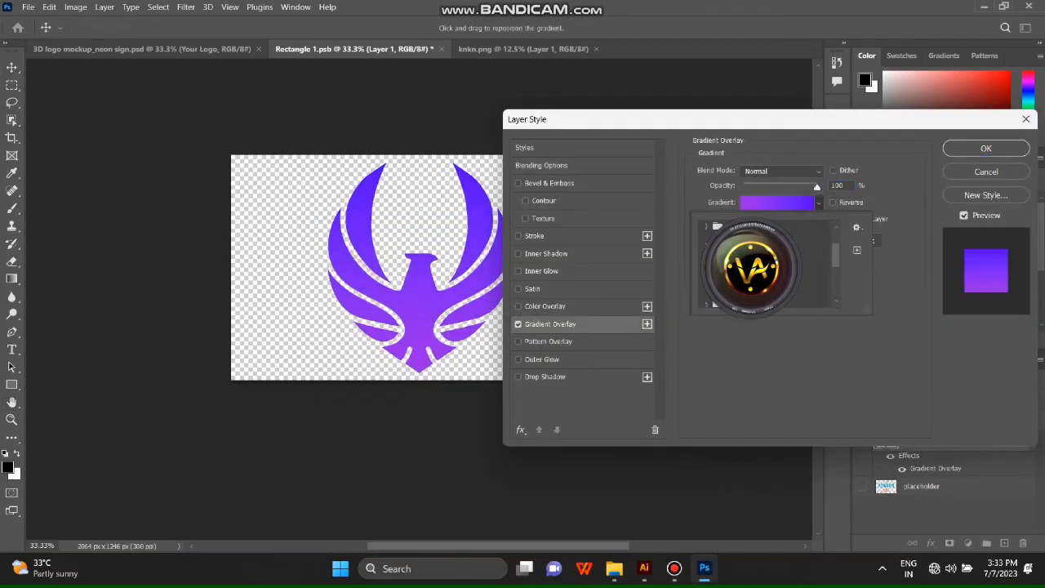
scroll(735, 266, "down", 2)
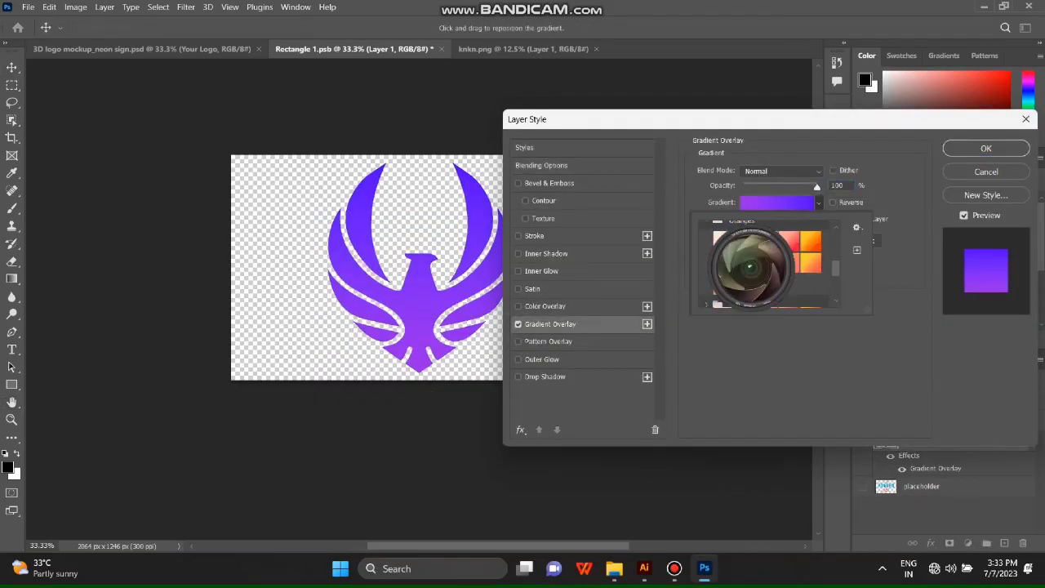
left_click(810, 266)
left_click(811, 263)
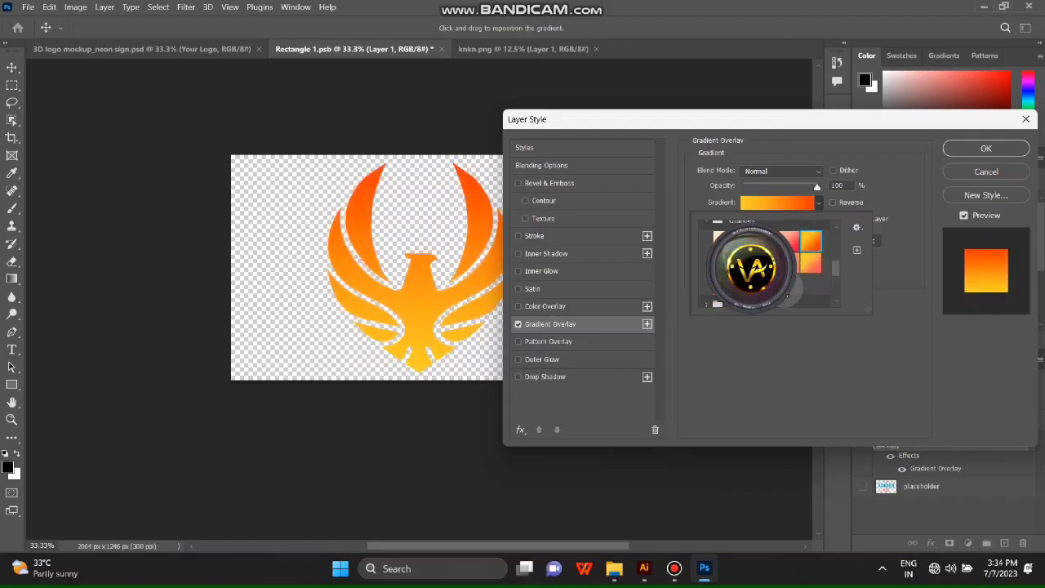
left_click(682, 320)
Add Inner Shadow, Inner Glow, Outer Glow and Drop Shadow effects and confirm
left_click(517, 289)
left_click(517, 288)
left_click(517, 271)
left_click(518, 253)
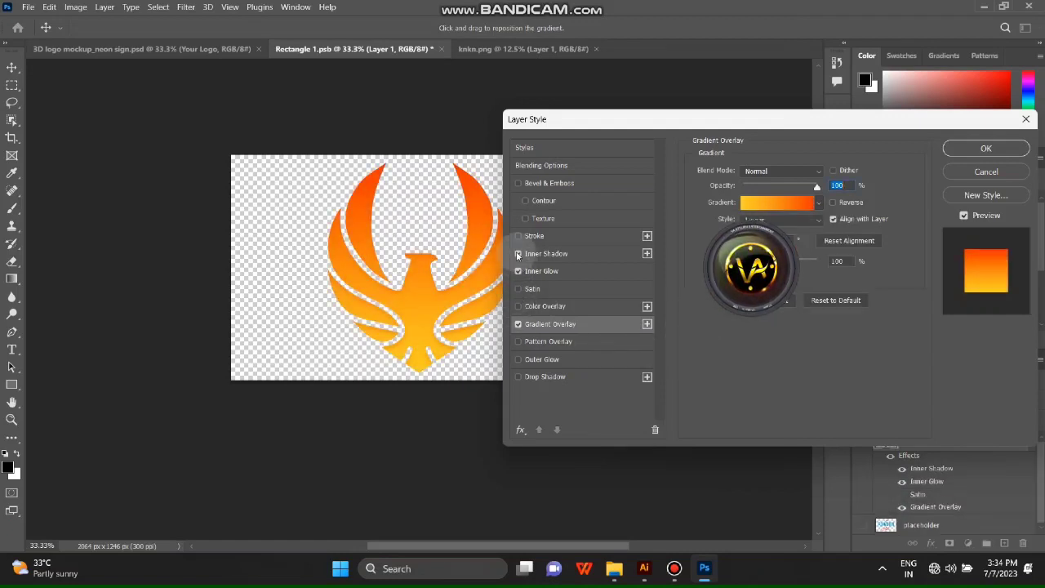
left_click(518, 359)
left_click(545, 377)
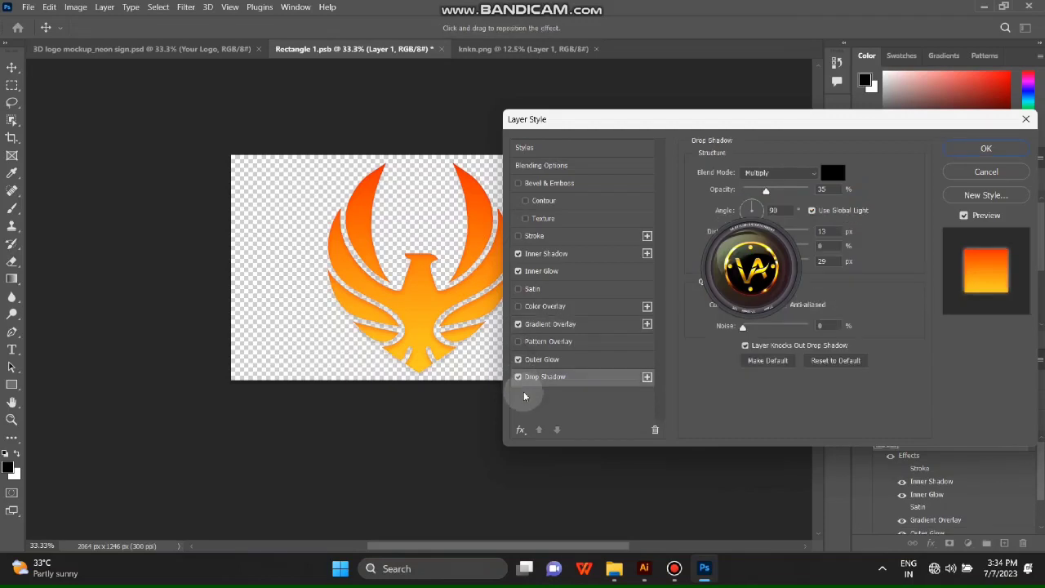
left_click(985, 147)
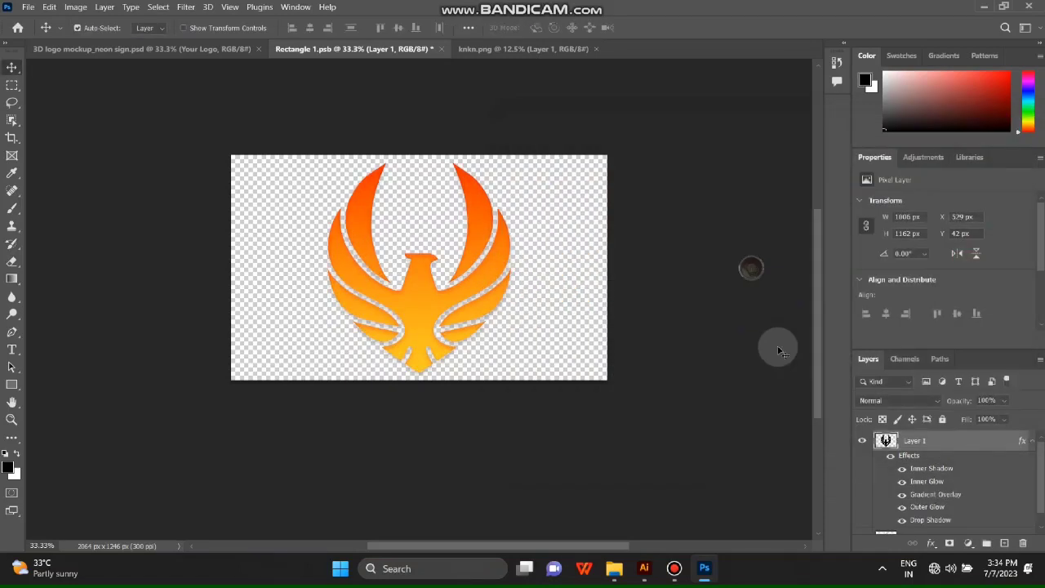
Hide the eagle's drop shadow and save so the brick-wall mockup updates
left_click(902, 520)
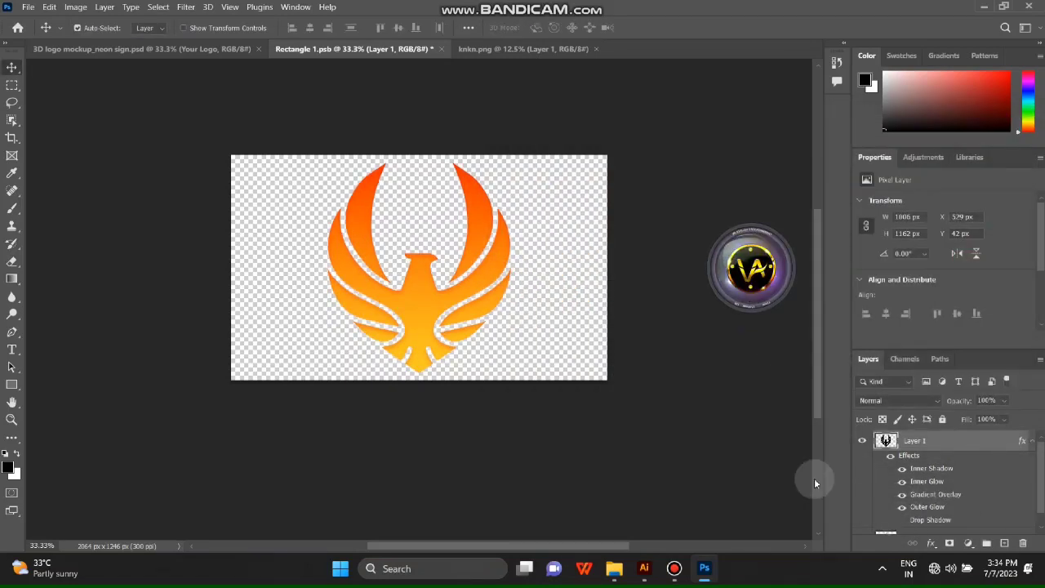
key("ctrl+s")
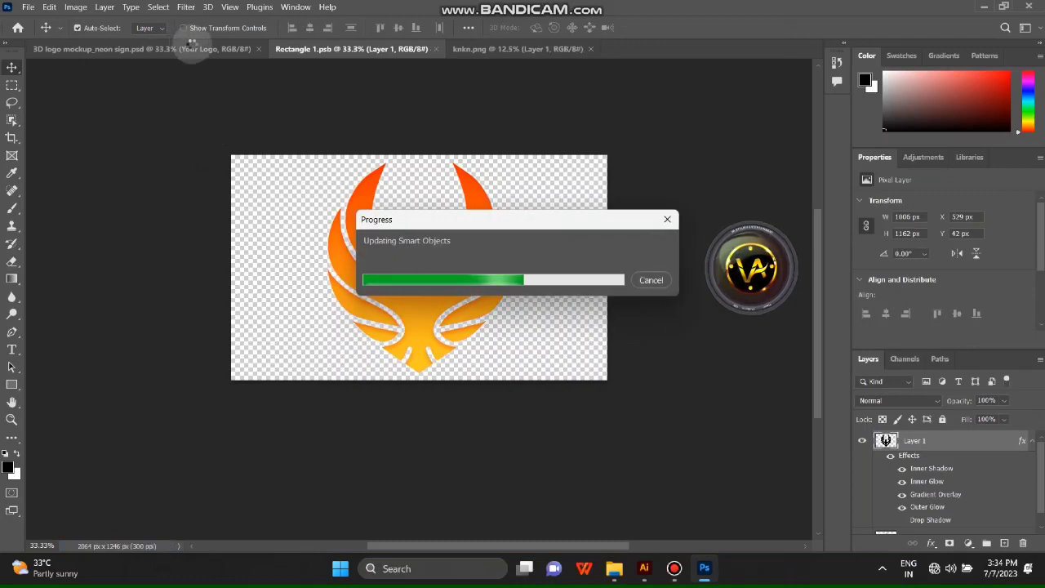
left_click(190, 46)
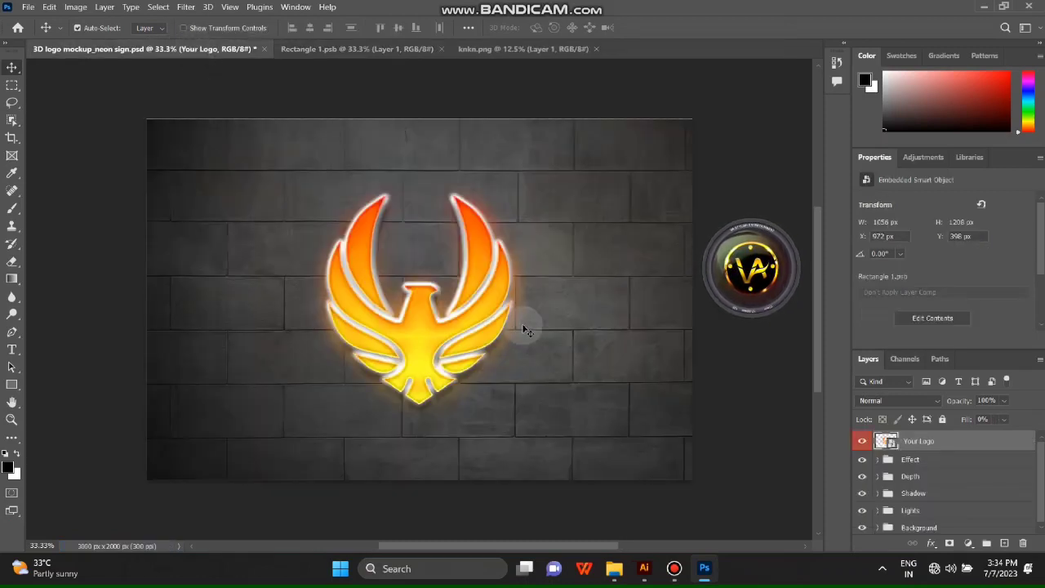
left_click(392, 49)
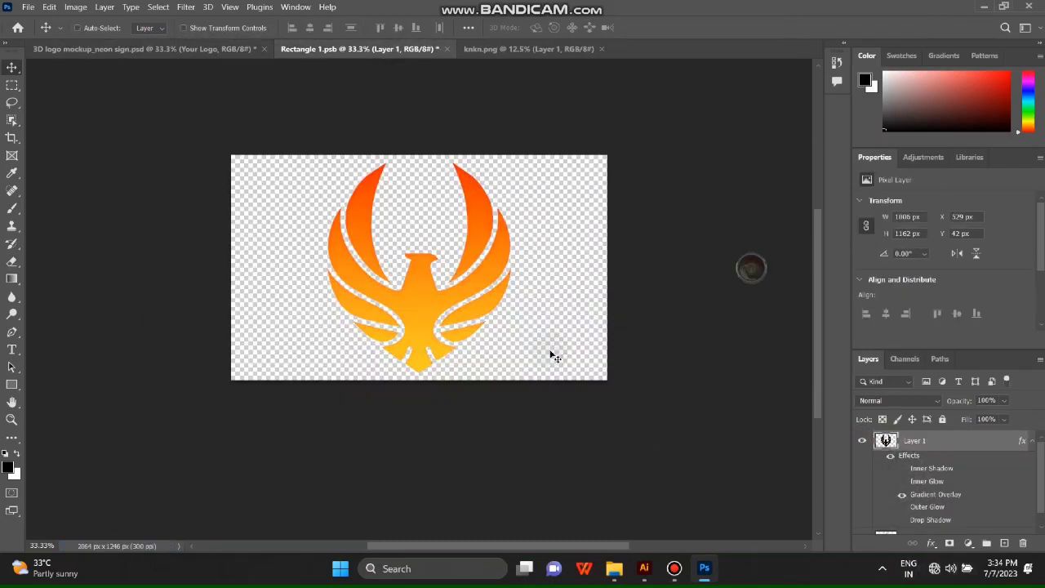
key("ctrl+s")
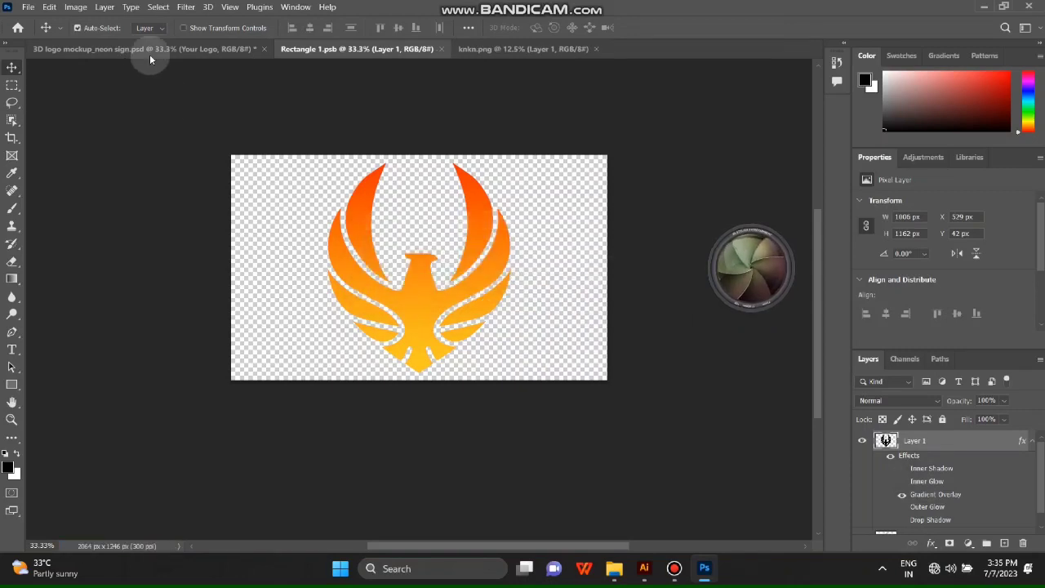
left_click(150, 50)
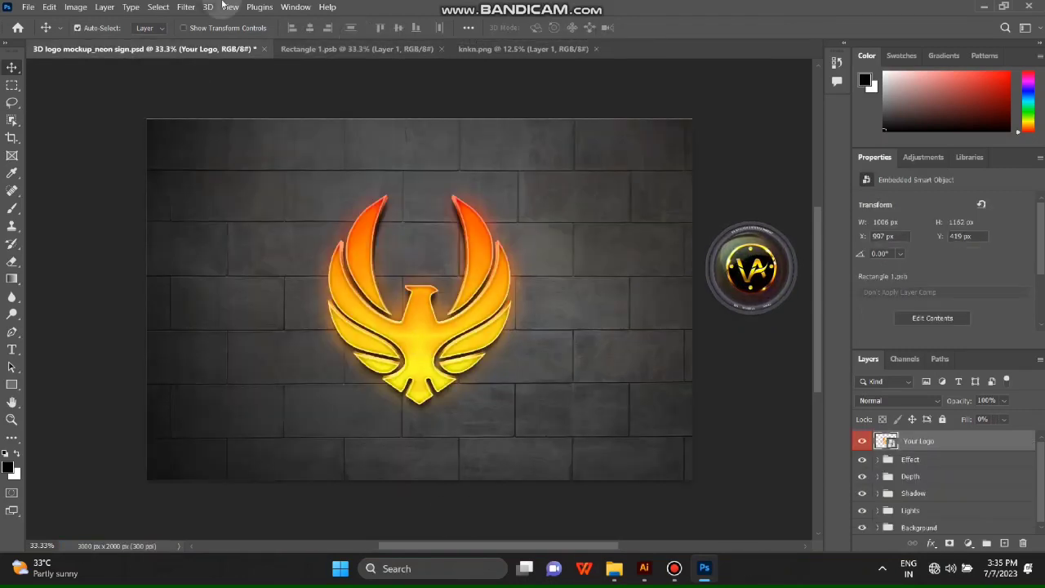
Turn Inner Shadow back on and reopen the eagle's Layer Style settings
left_click(356, 49)
left_click(901, 468)
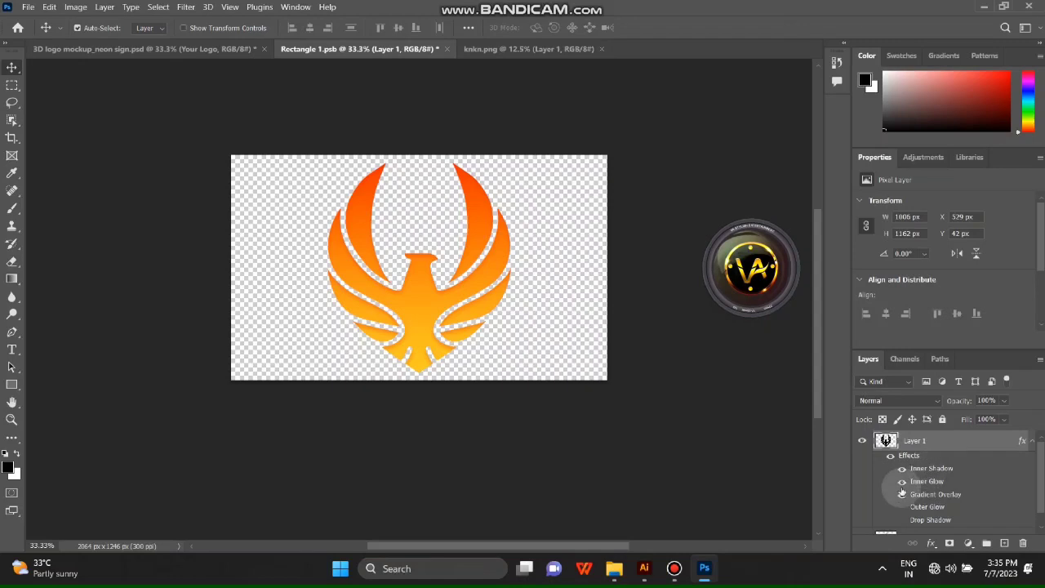
double_click(929, 468)
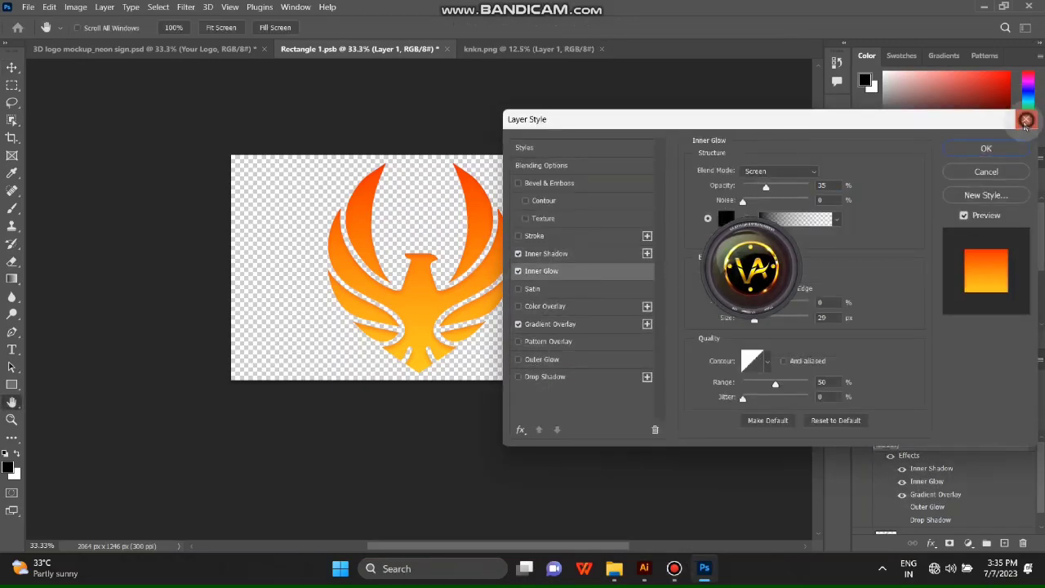